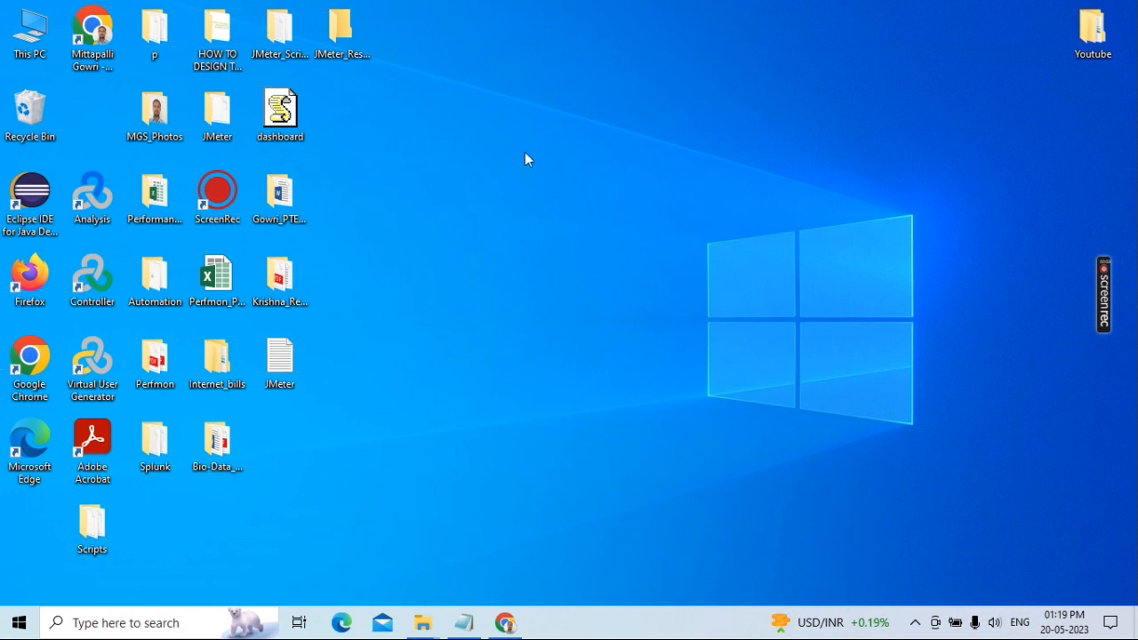
# Step: Open the File_Upload notes in Notepad and read the file download scenario's title, steps 1 and 2, and the test URL
pyautogui.click(464, 622)
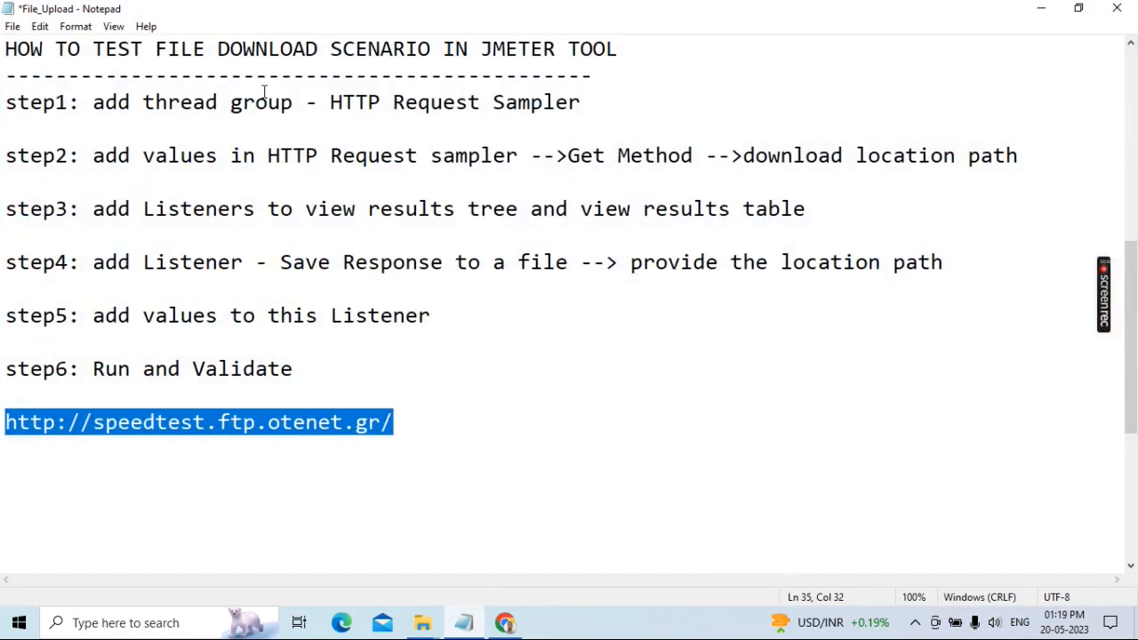
pyautogui.click(18, 65)
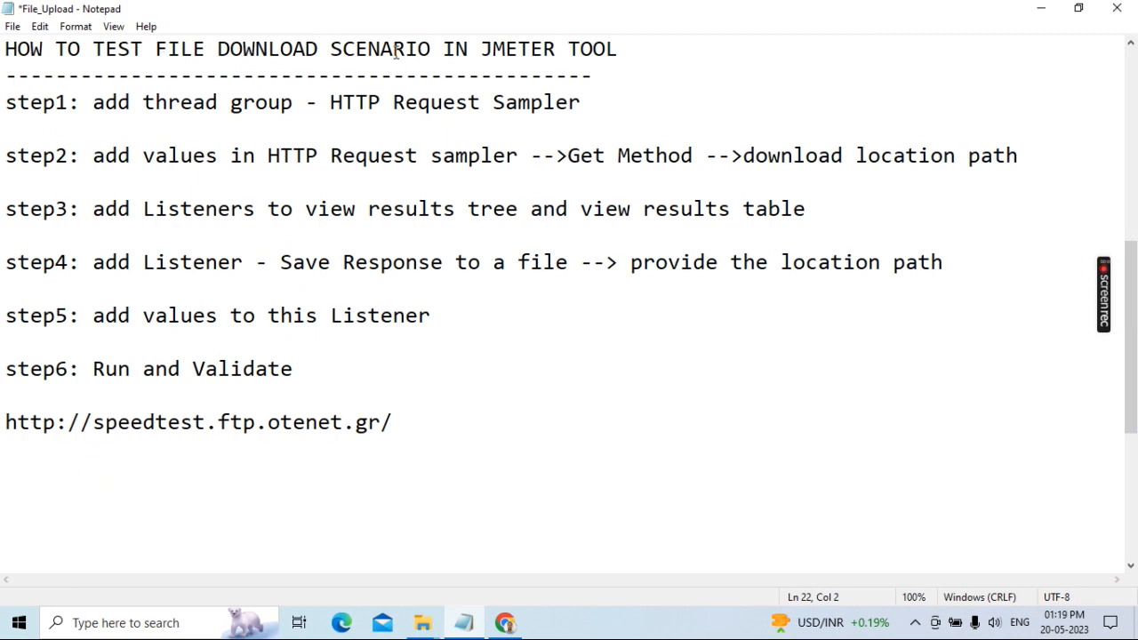
pyautogui.moveTo(622, 49); pyautogui.dragTo(7, 51)
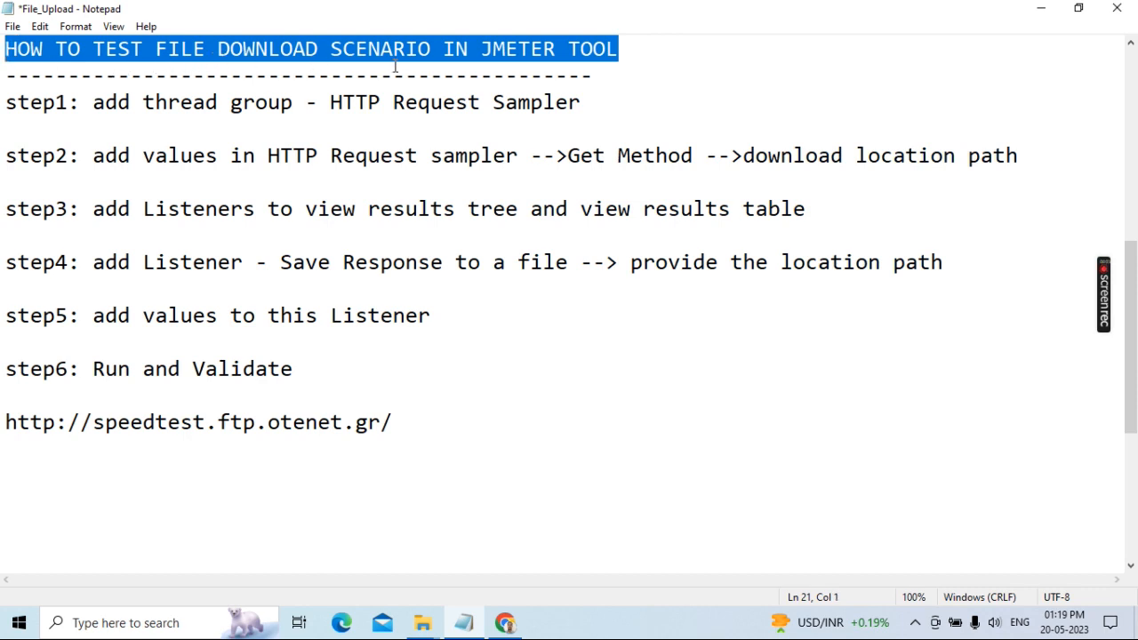
pyautogui.click(317, 54)
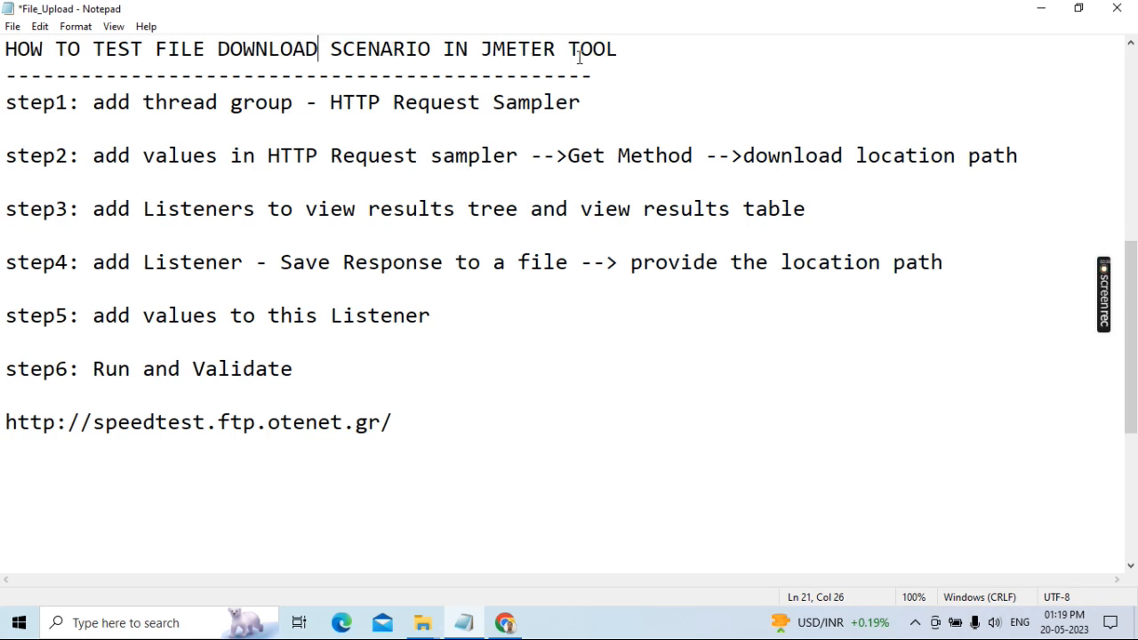
pyautogui.moveTo(621, 49); pyautogui.dragTo(4, 49)
pyautogui.click(633, 49)
pyautogui.moveTo(8, 102); pyautogui.dragTo(67, 102)
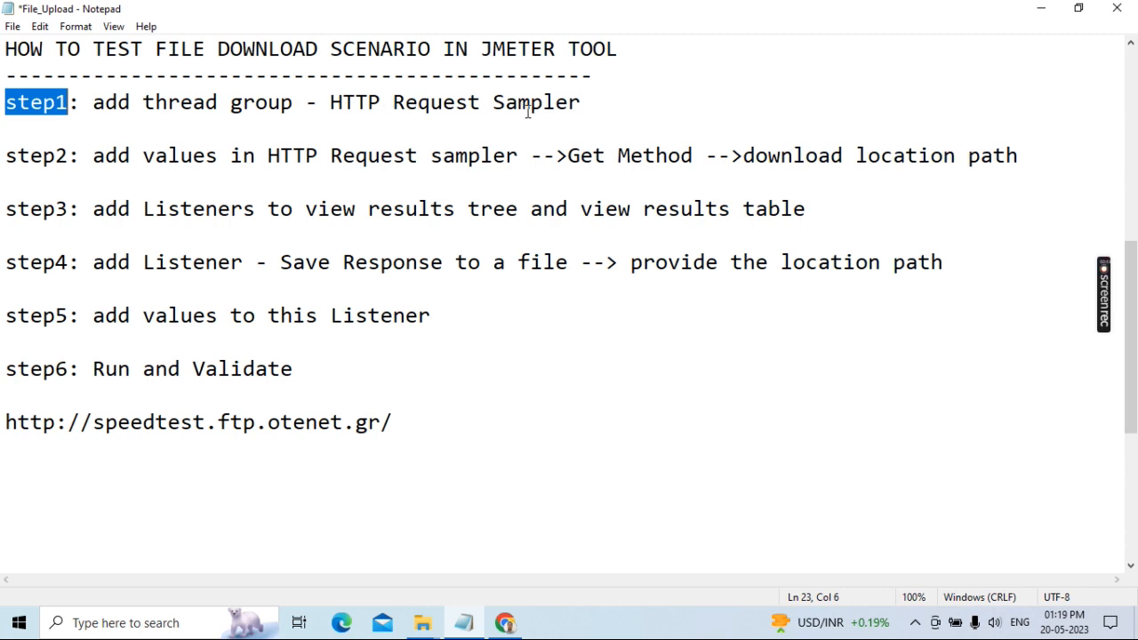
pyautogui.moveTo(583, 105); pyautogui.dragTo(332, 104)
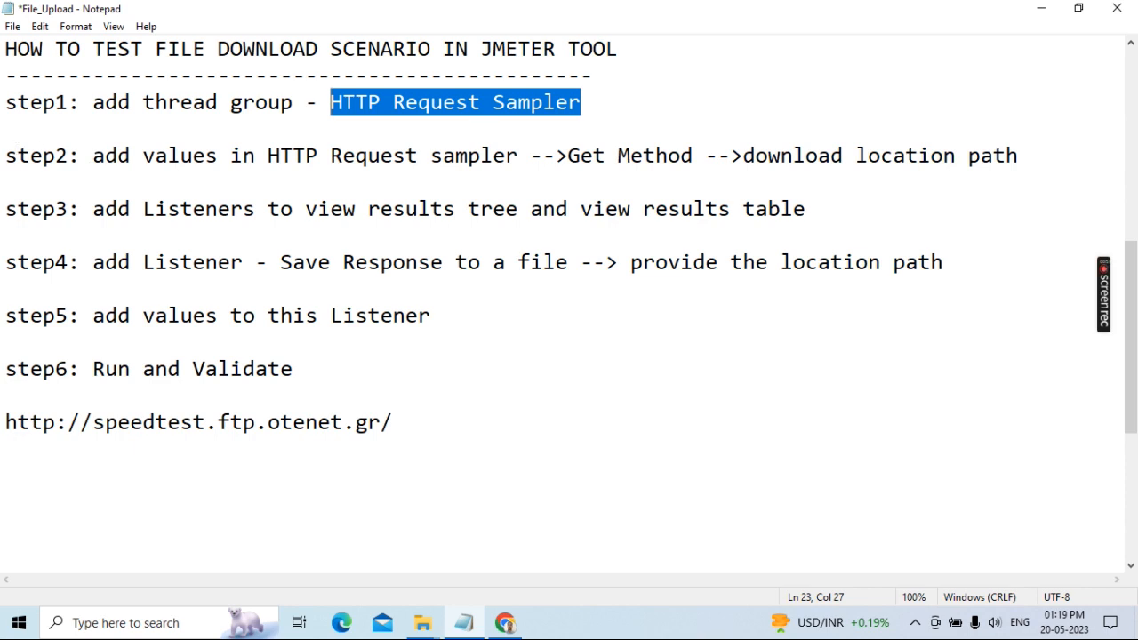
pyautogui.moveTo(8, 157); pyautogui.dragTo(69, 156)
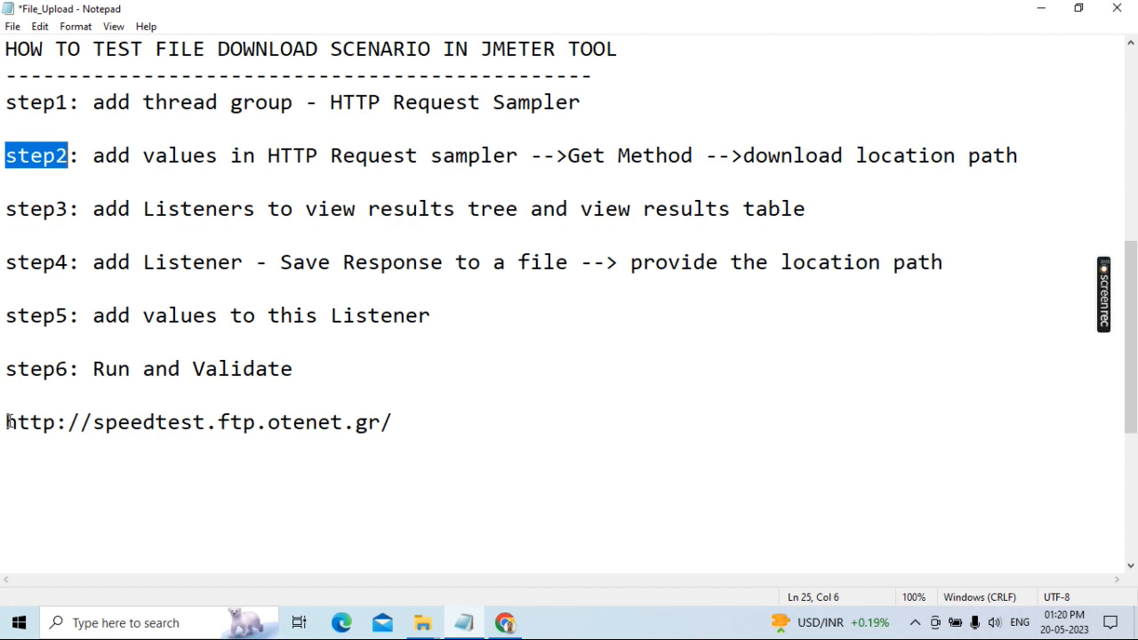
pyautogui.moveTo(6, 423); pyautogui.dragTo(417, 436)
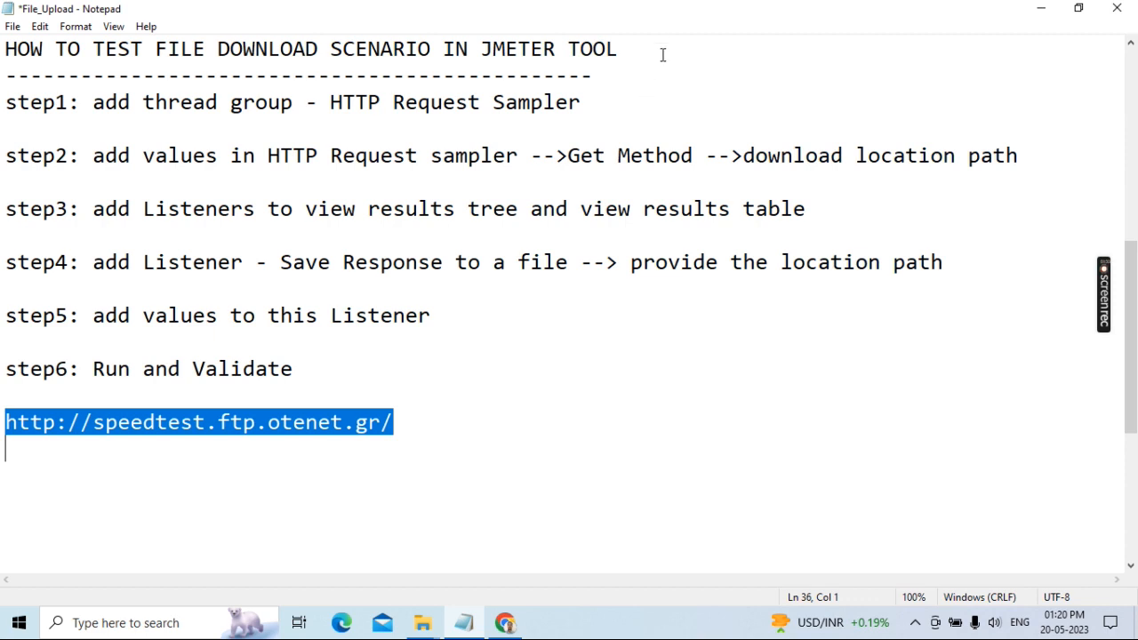
pyautogui.moveTo(568, 155); pyautogui.dragTo(612, 154)
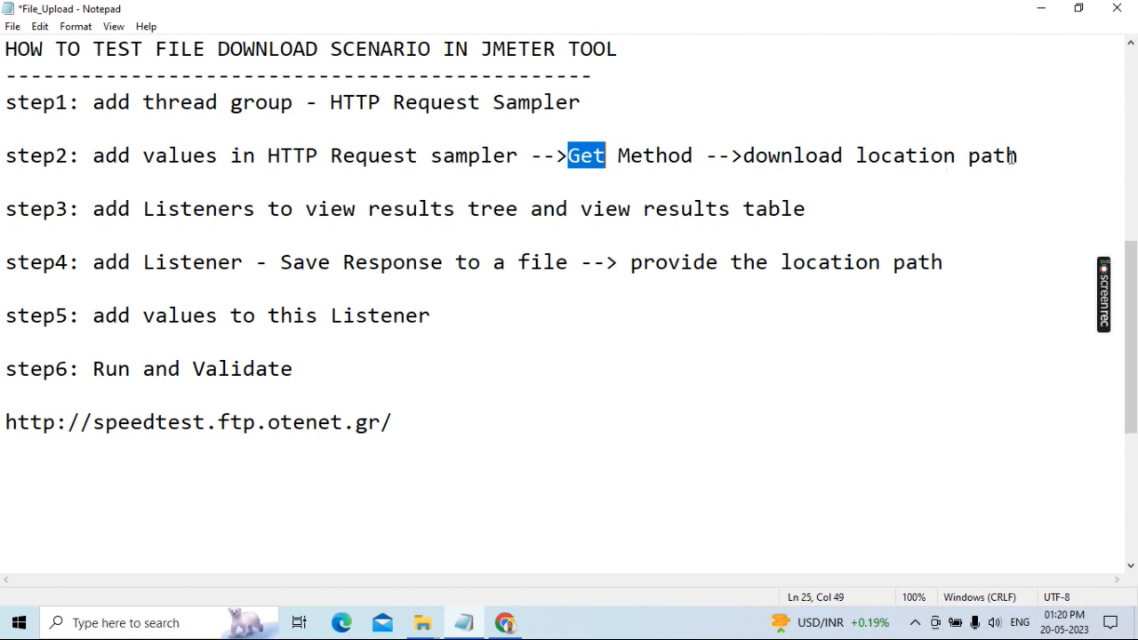
pyautogui.moveTo(93, 421); pyautogui.dragTo(380, 419)
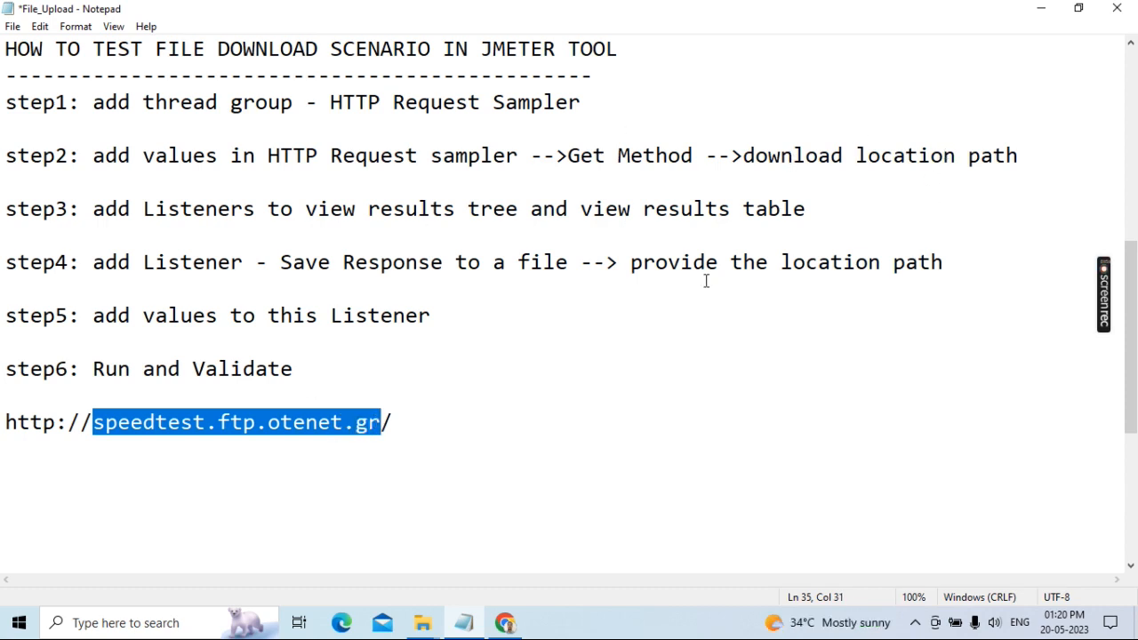
# Step: Read steps 3 and 4 of the notes, covering the results listeners and the Save Response to a file listener
pyautogui.moveTo(5, 210); pyautogui.dragTo(71, 212)
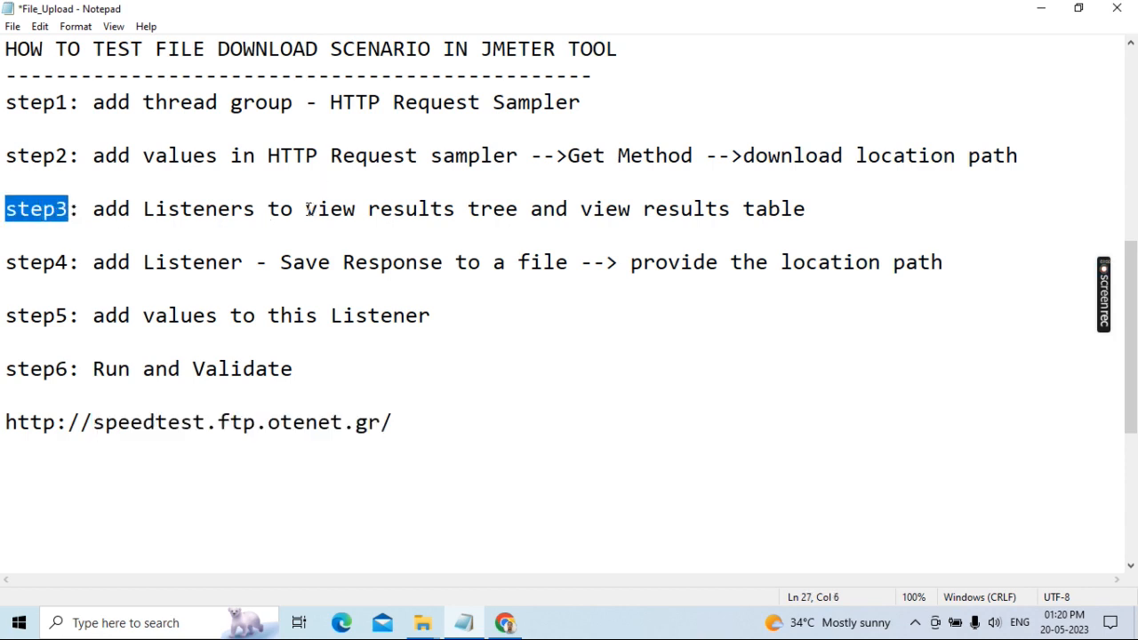
pyautogui.moveTo(305, 211); pyautogui.dragTo(509, 215)
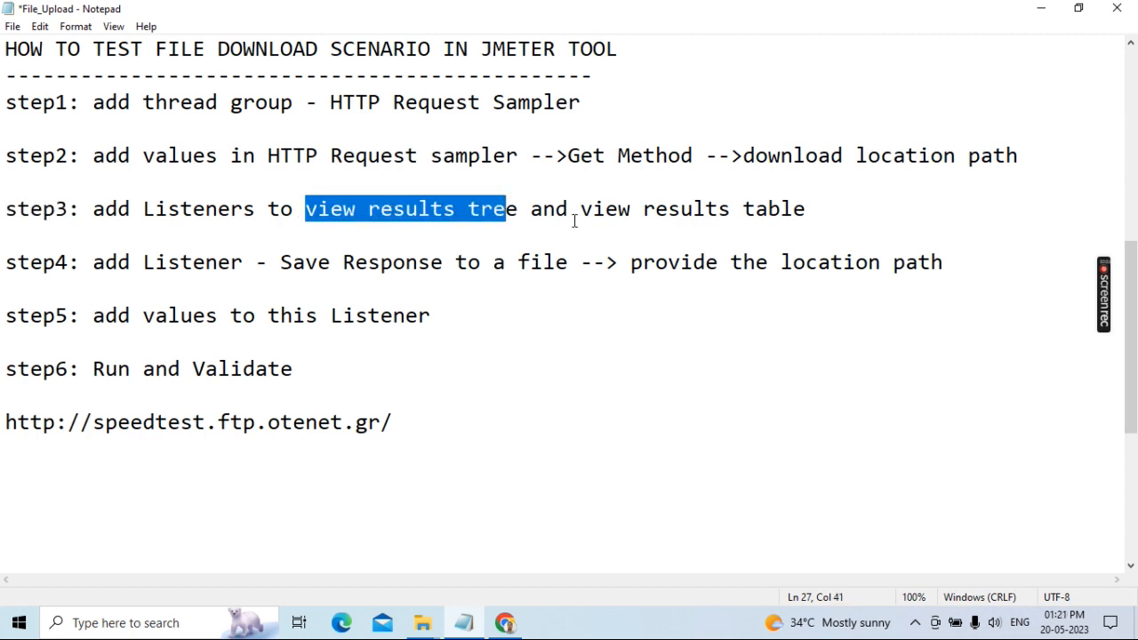
pyautogui.moveTo(579, 210); pyautogui.dragTo(817, 209)
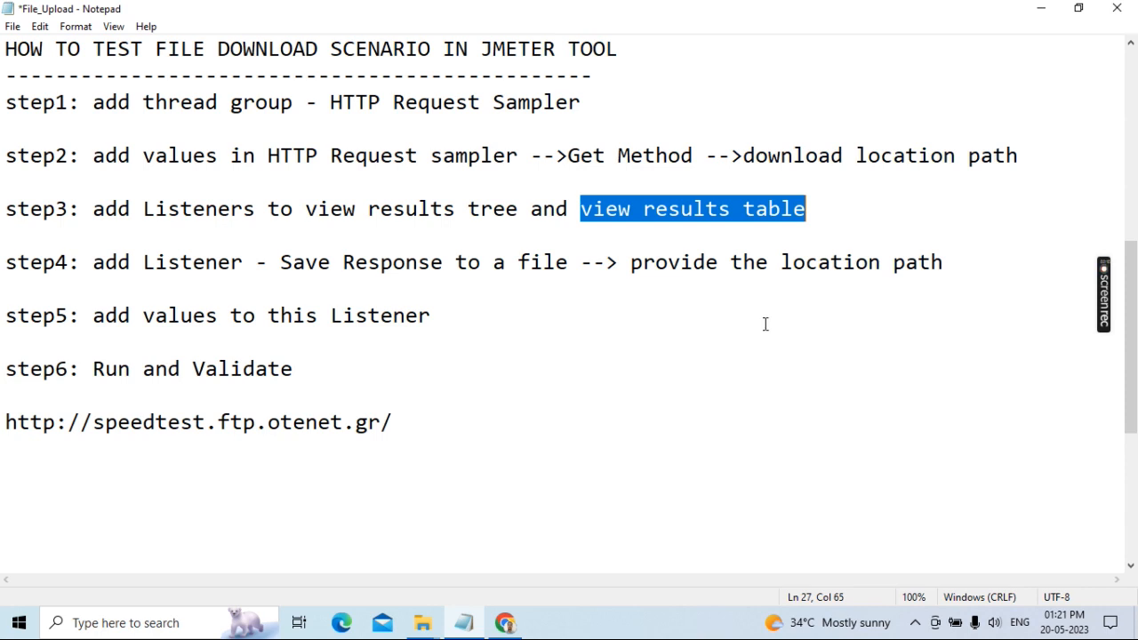
pyautogui.moveTo(279, 262); pyautogui.dragTo(573, 275)
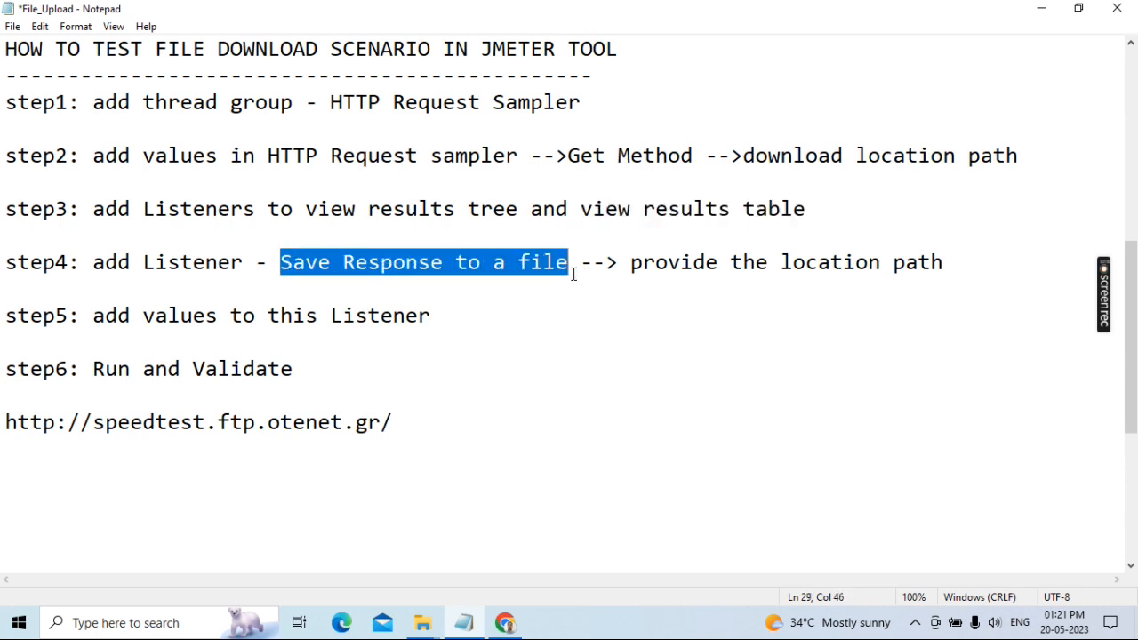
pyautogui.click(450, 278)
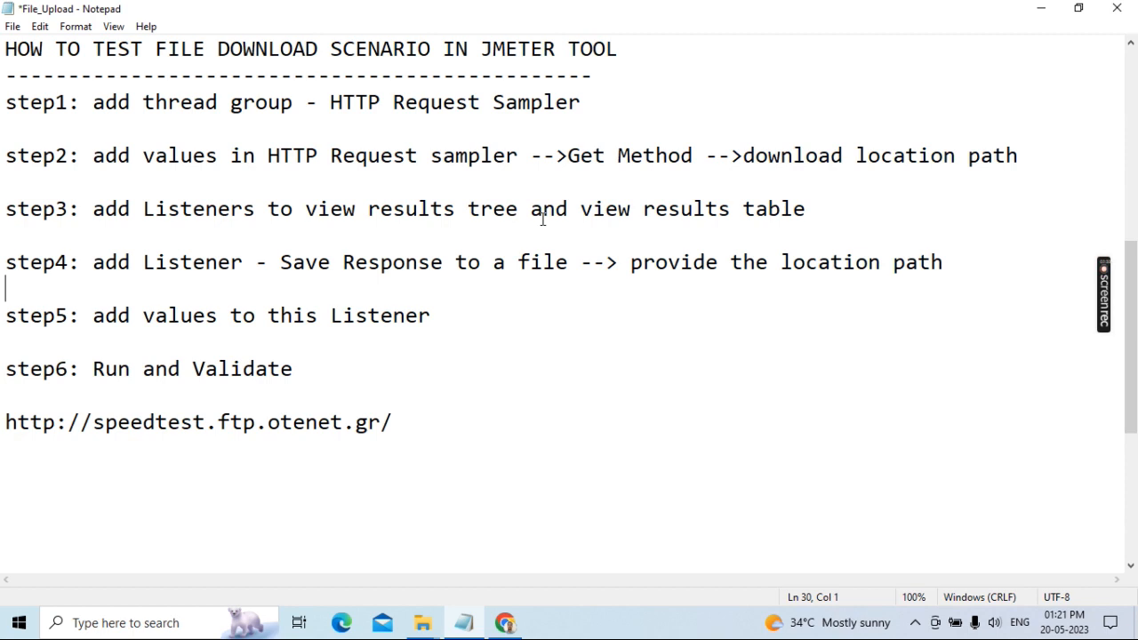
pyautogui.click(280, 261)
pyautogui.moveTo(280, 261); pyautogui.dragTo(393, 262)
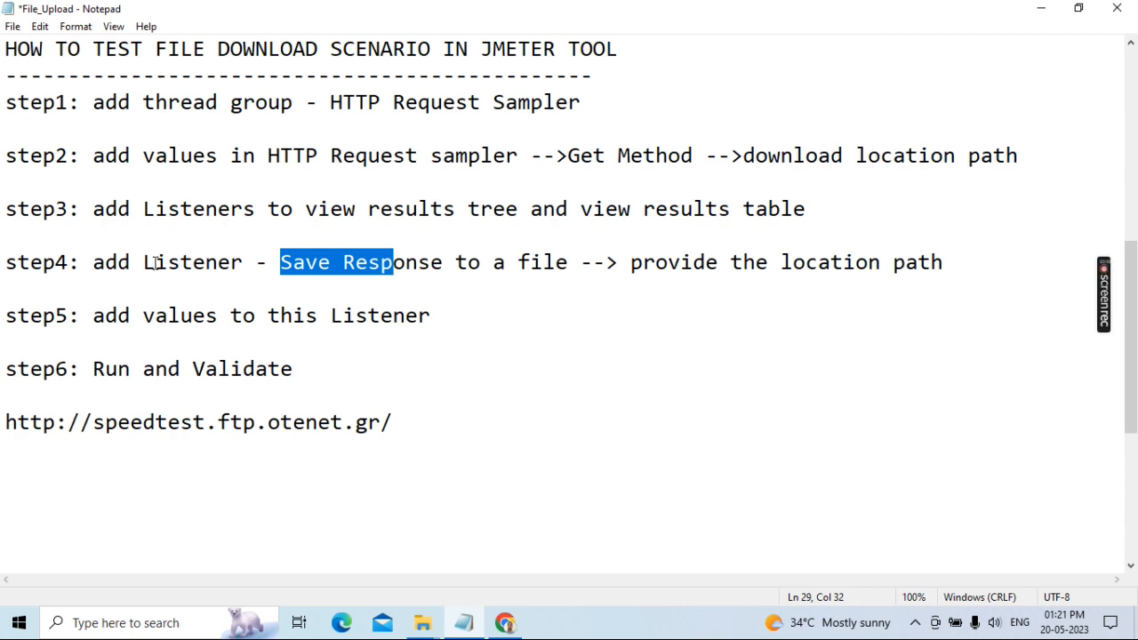
pyautogui.moveTo(281, 262); pyautogui.dragTo(564, 263)
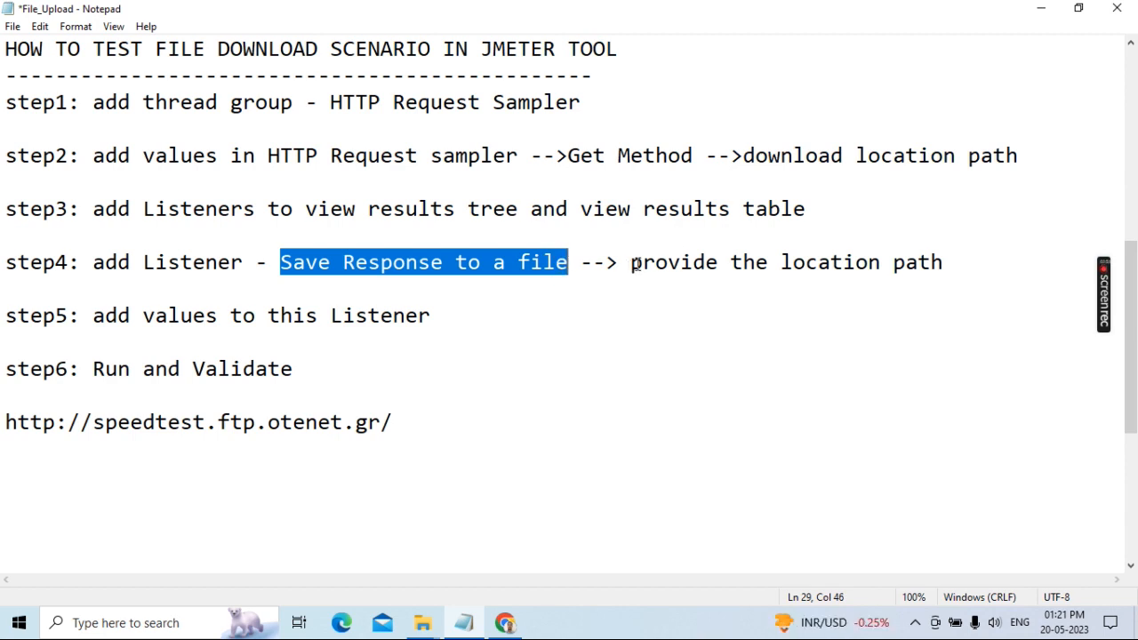
pyautogui.moveTo(633, 263); pyautogui.dragTo(945, 260)
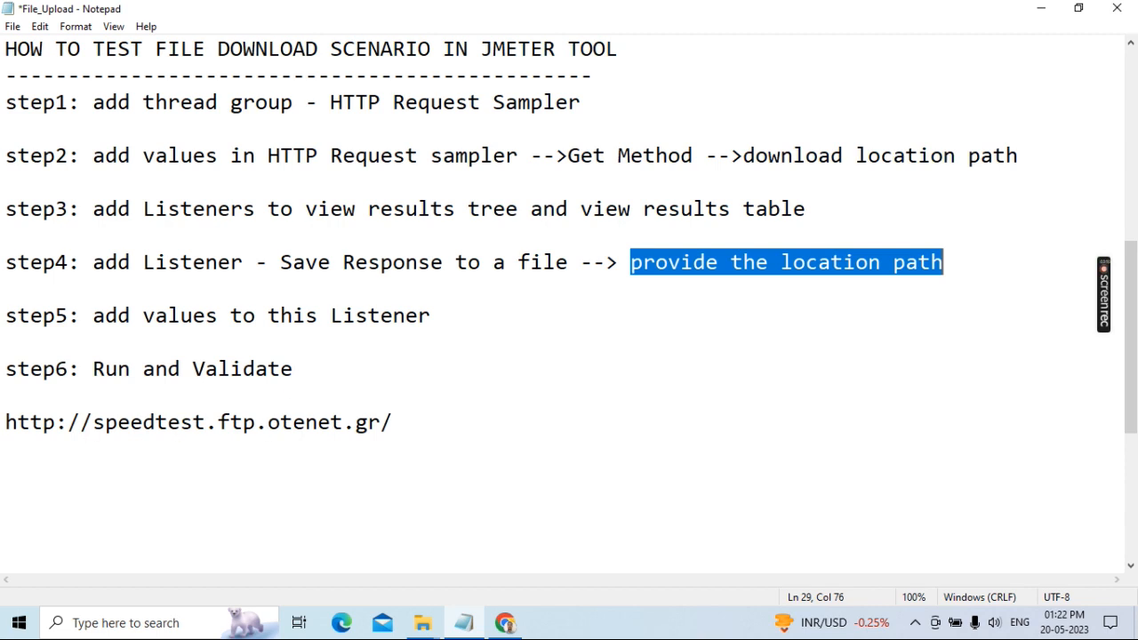
pyautogui.moveTo(6, 422); pyautogui.dragTo(397, 422)
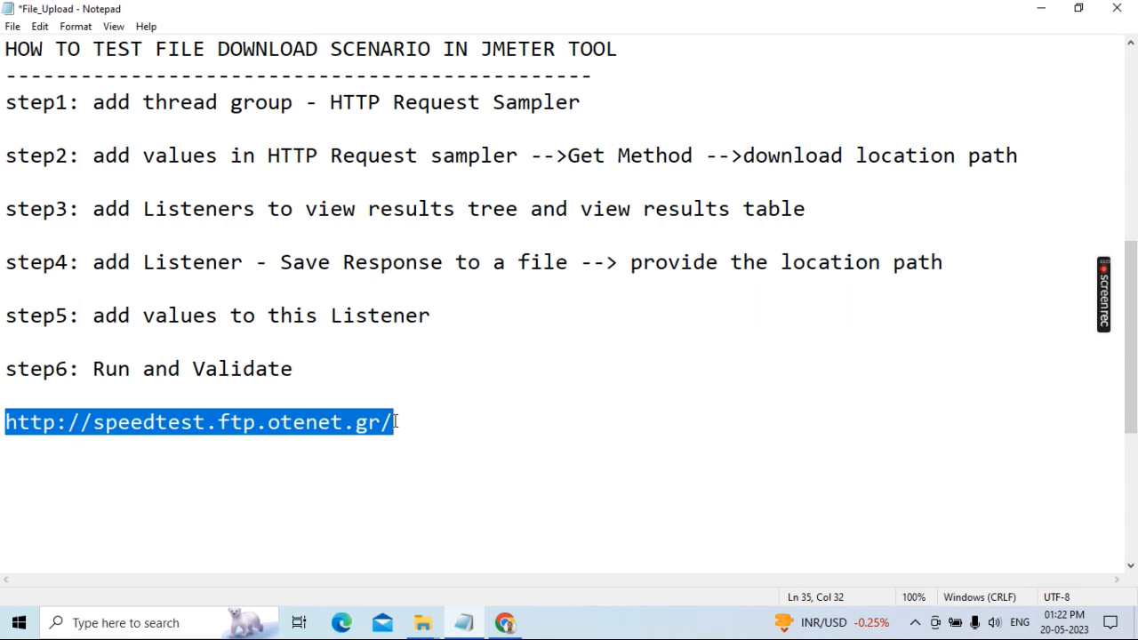
pyautogui.click(217, 422)
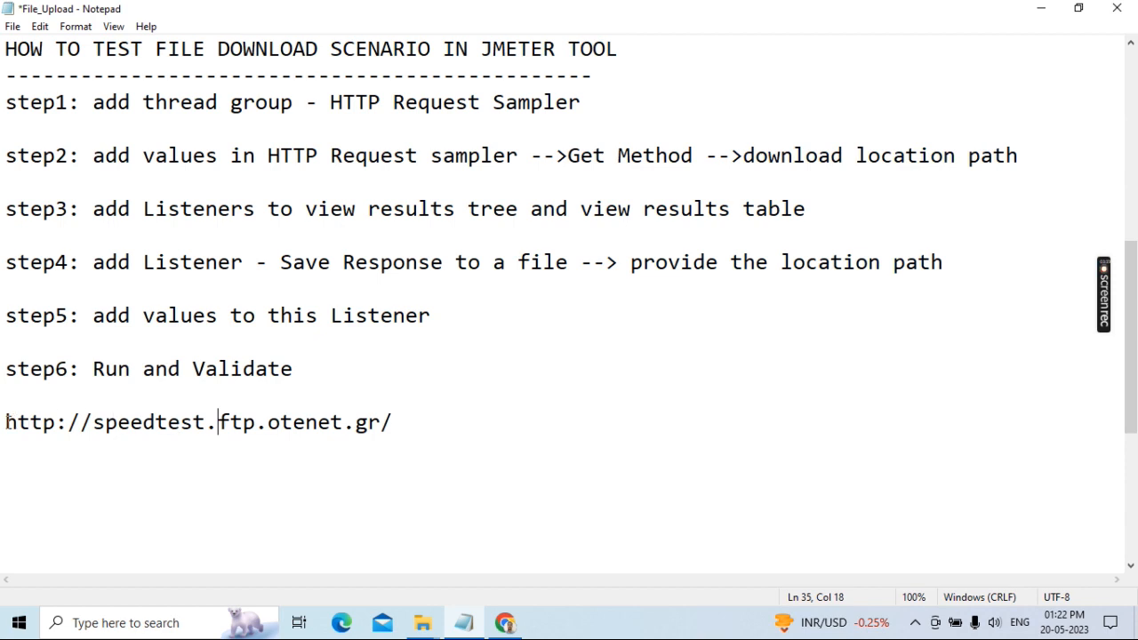
pyautogui.moveTo(6, 423); pyautogui.dragTo(394, 424)
pyautogui.hotkey('ctrl', 'c')
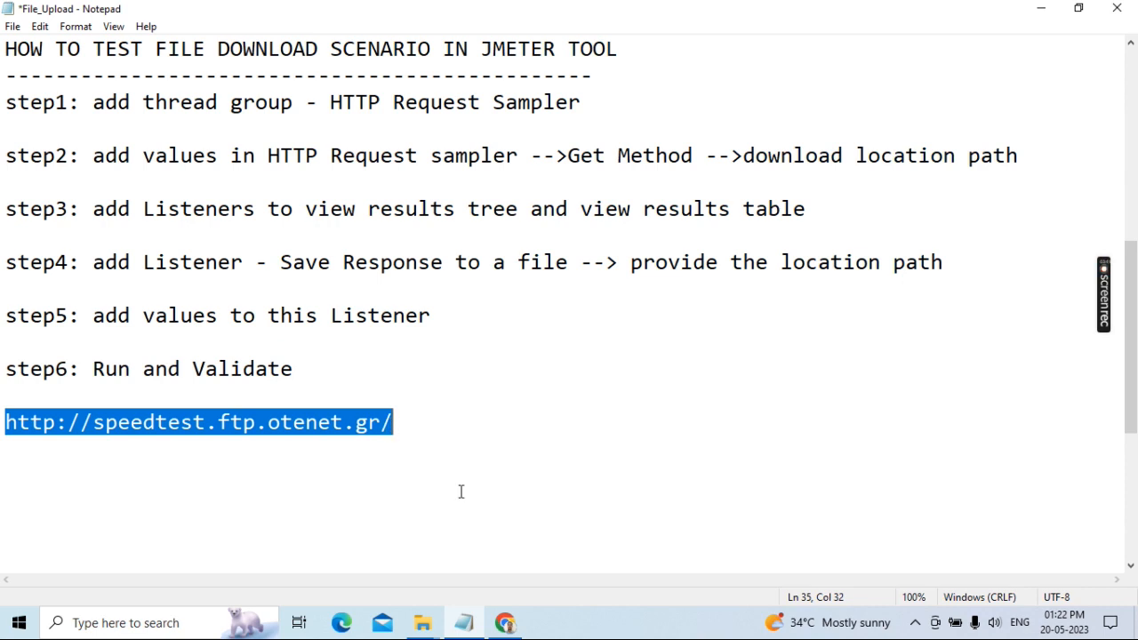
pyautogui.click(504, 622)
pyautogui.click(246, 43)
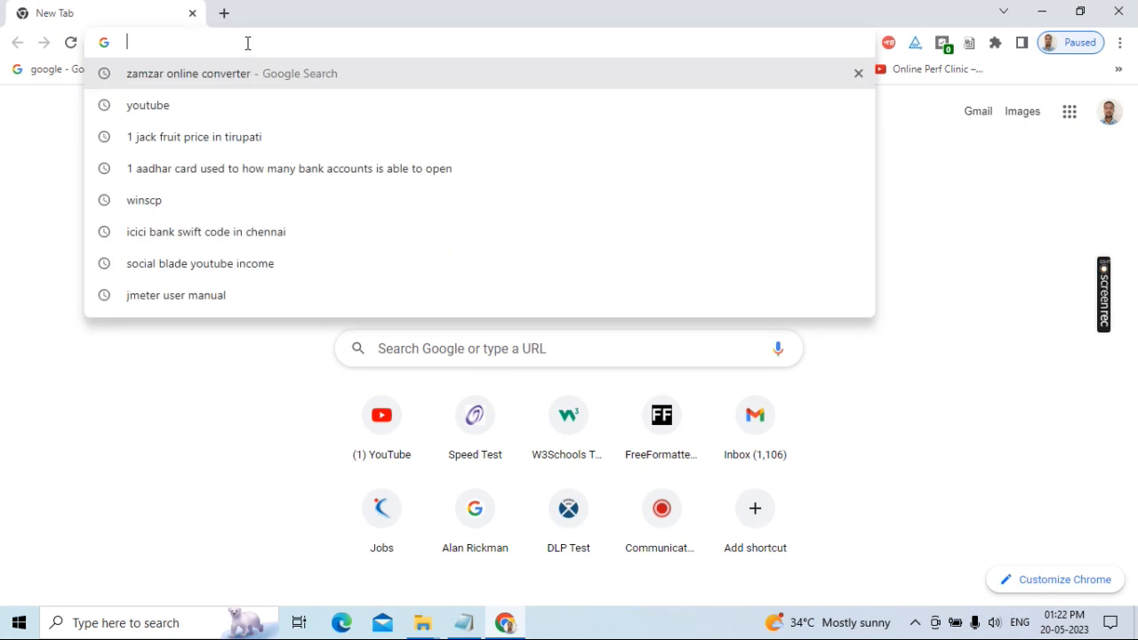
pyautogui.hotkey('ctrl', 'v')
pyautogui.press('Return')
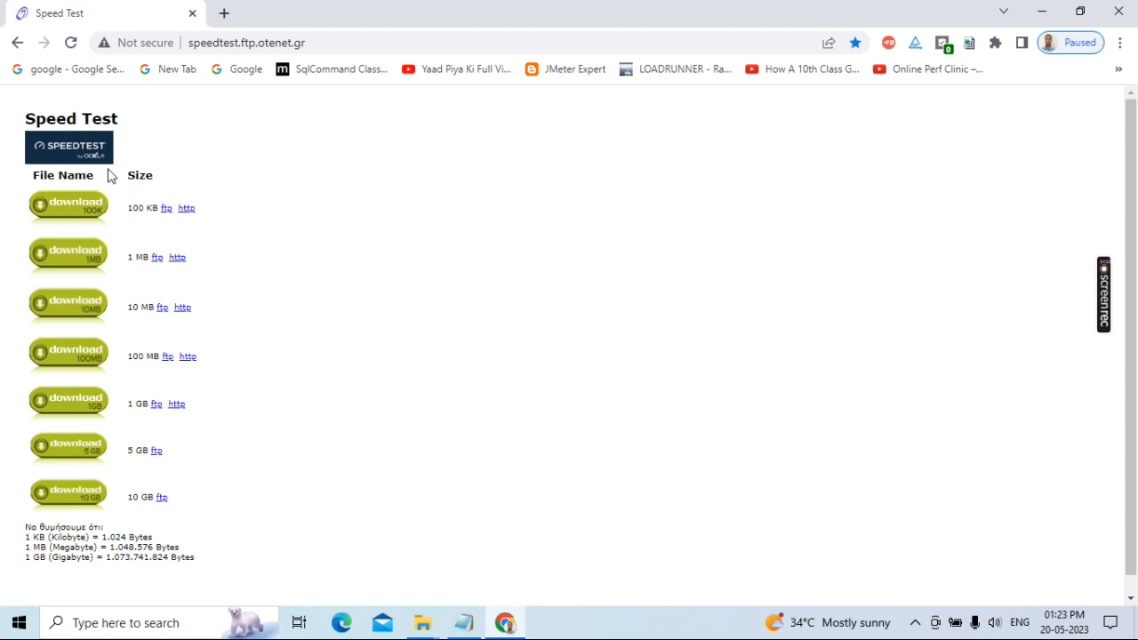
# Step: Switch to File Explorer and launch ApacheJMeter from the bin folder of apache-jmeter-5.4.1 on Local Disk (E:)
pyautogui.click(427, 626)
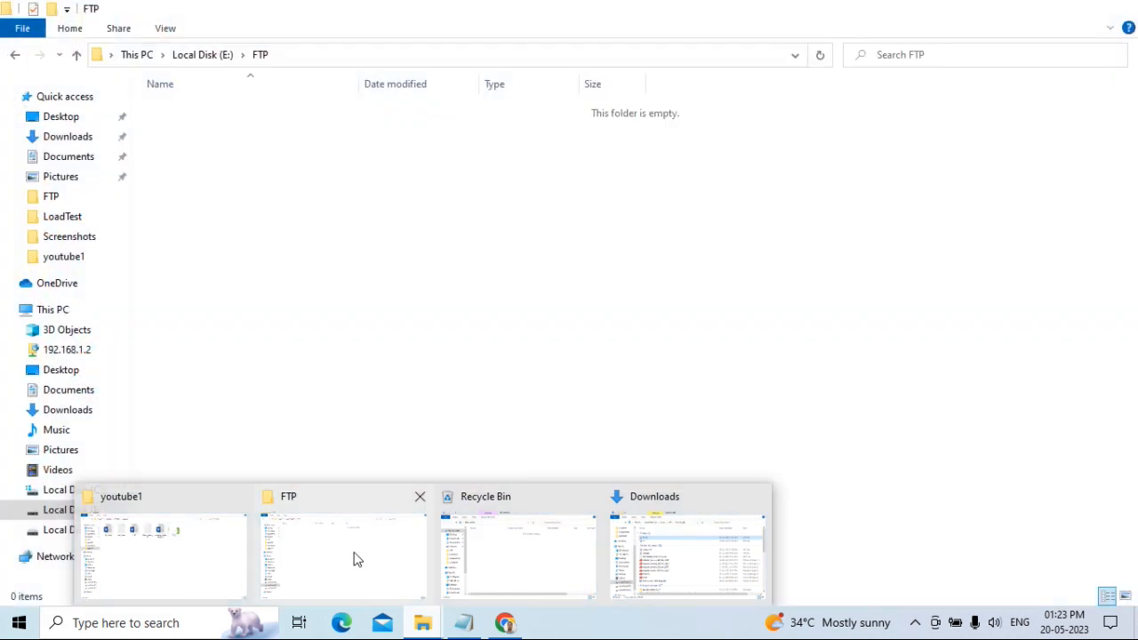
pyautogui.click(354, 559)
pyautogui.click(211, 57)
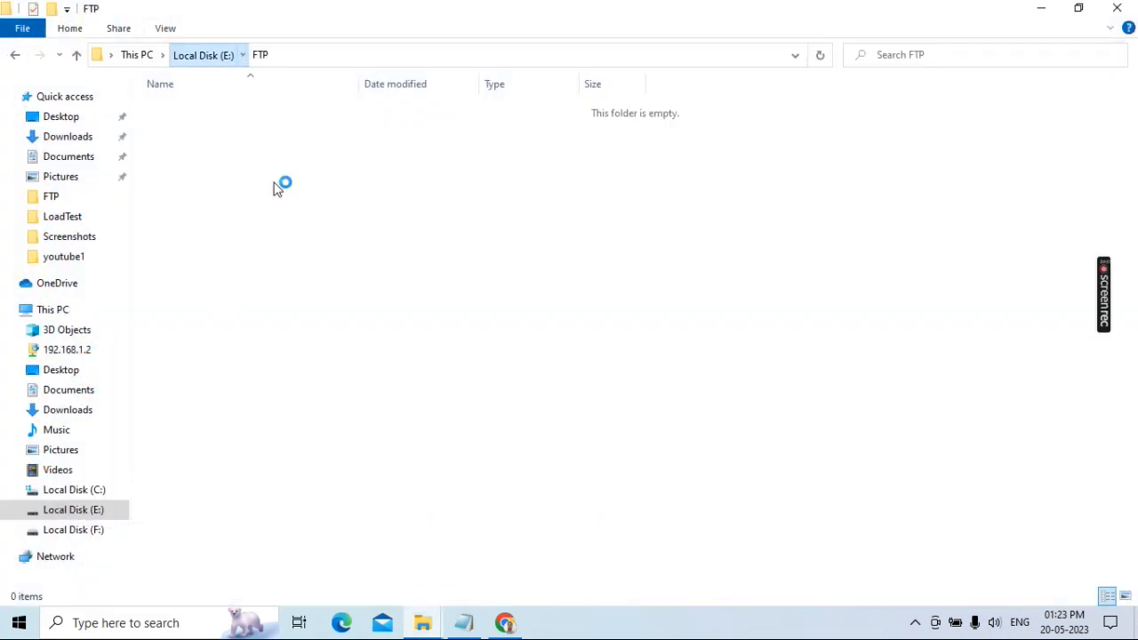
pyautogui.click(224, 110)
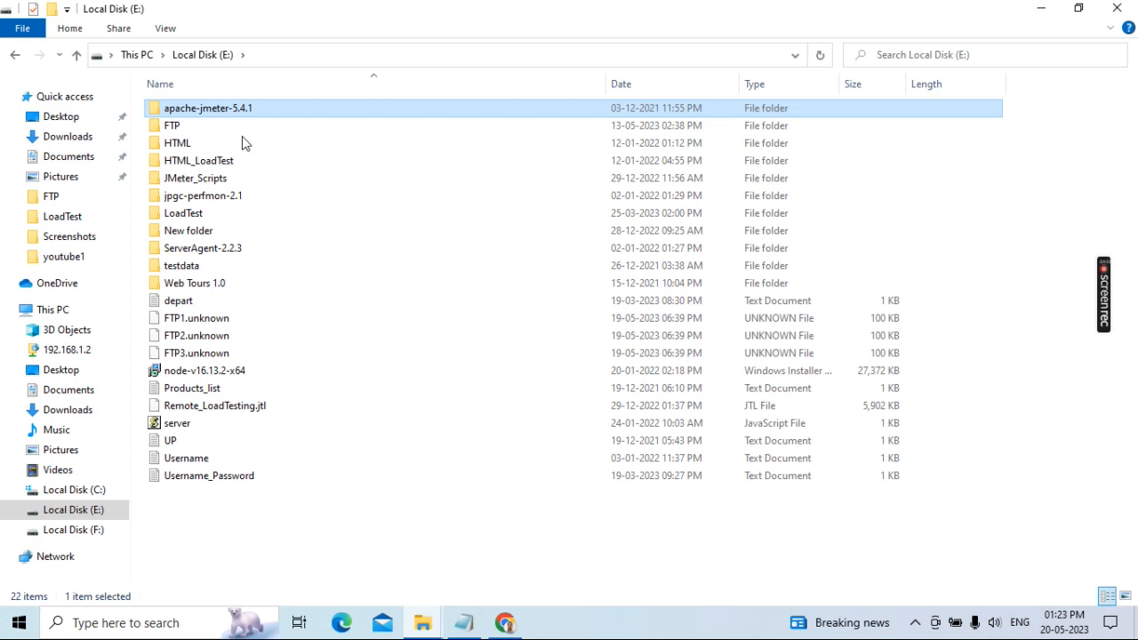
pyautogui.doubleClick(197, 112)
pyautogui.doubleClick(206, 118)
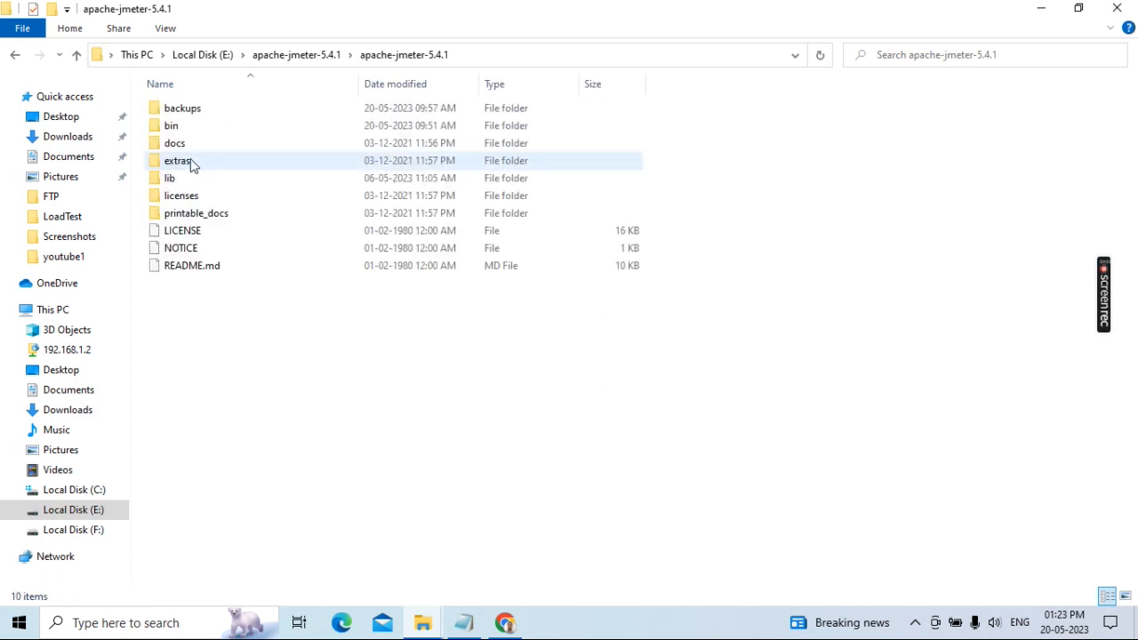
pyautogui.doubleClick(182, 129)
pyautogui.click(214, 168)
pyautogui.doubleClick(215, 169)
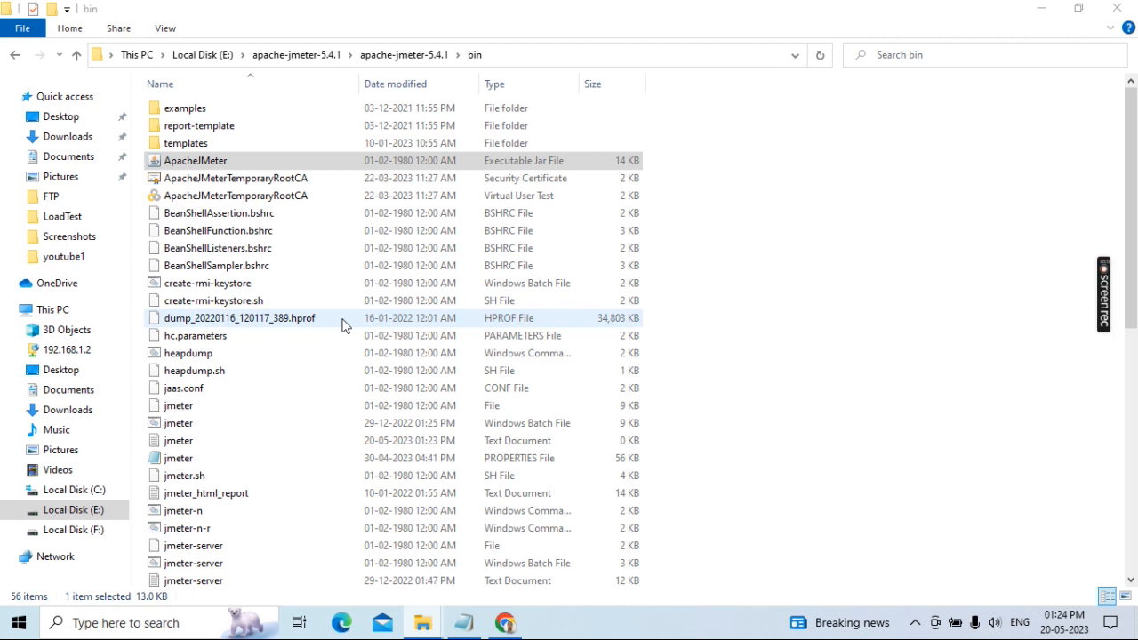
# Step: Revisit the Speed Test download page in Chrome and switch to the Apache JMeter window
pyautogui.click(511, 628)
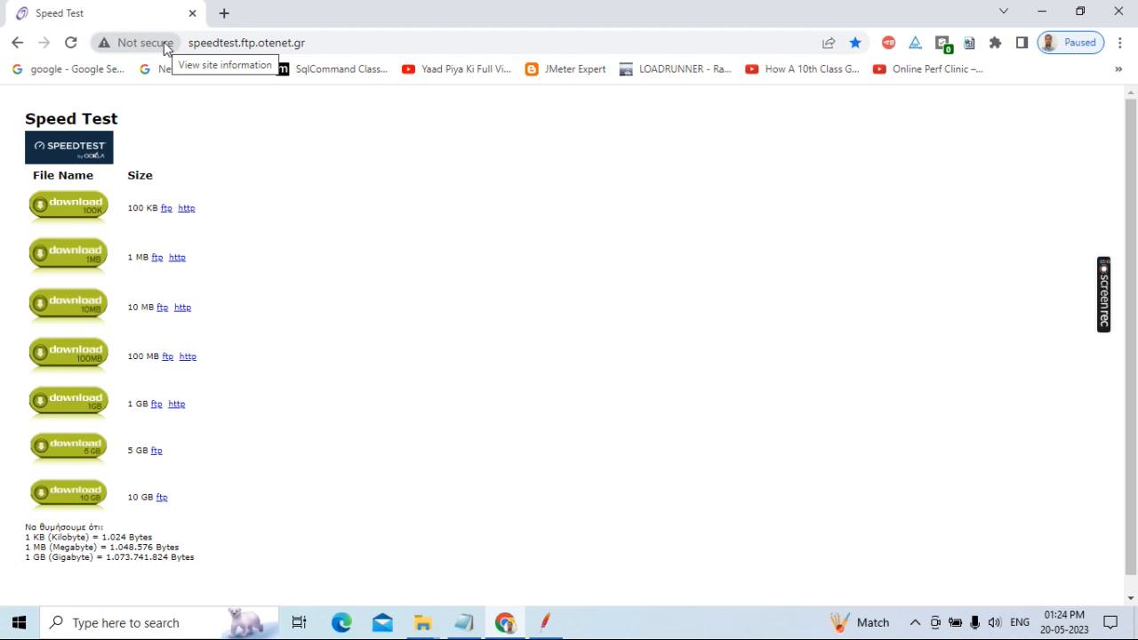
pyautogui.click(548, 628)
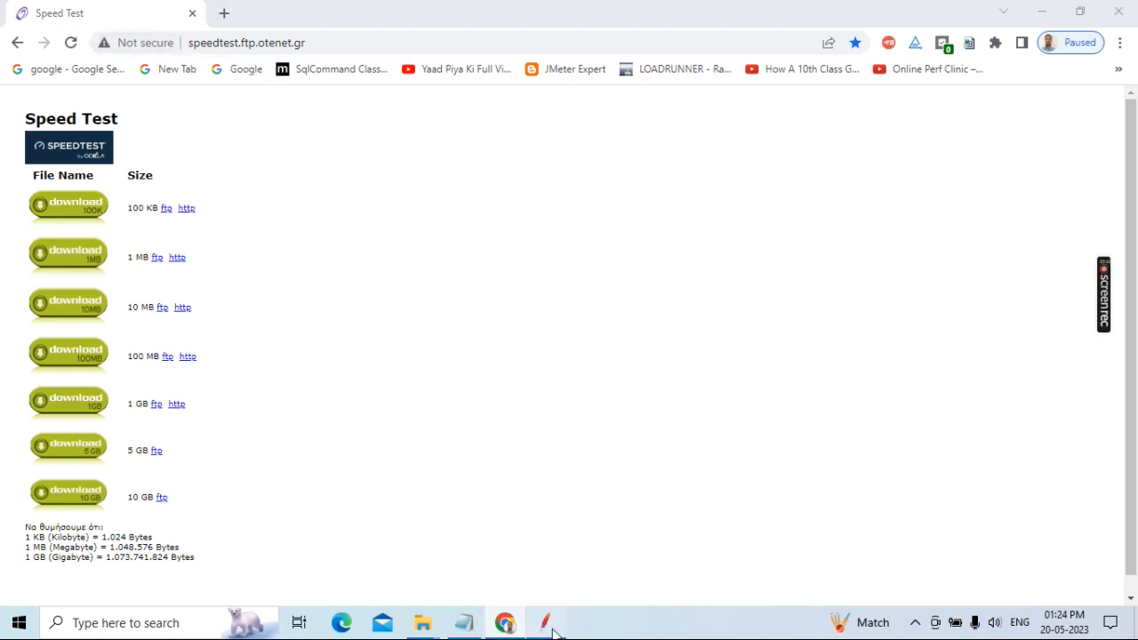
pyautogui.click(957, 59)
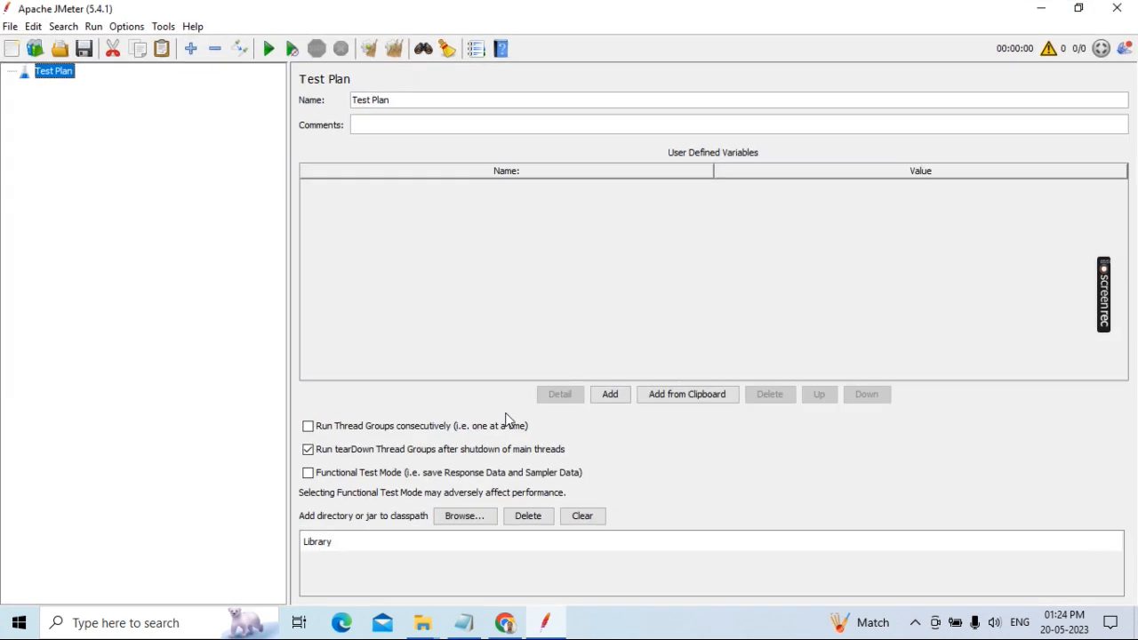
pyautogui.rightClick(65, 77)
pyautogui.moveTo(190, 76)
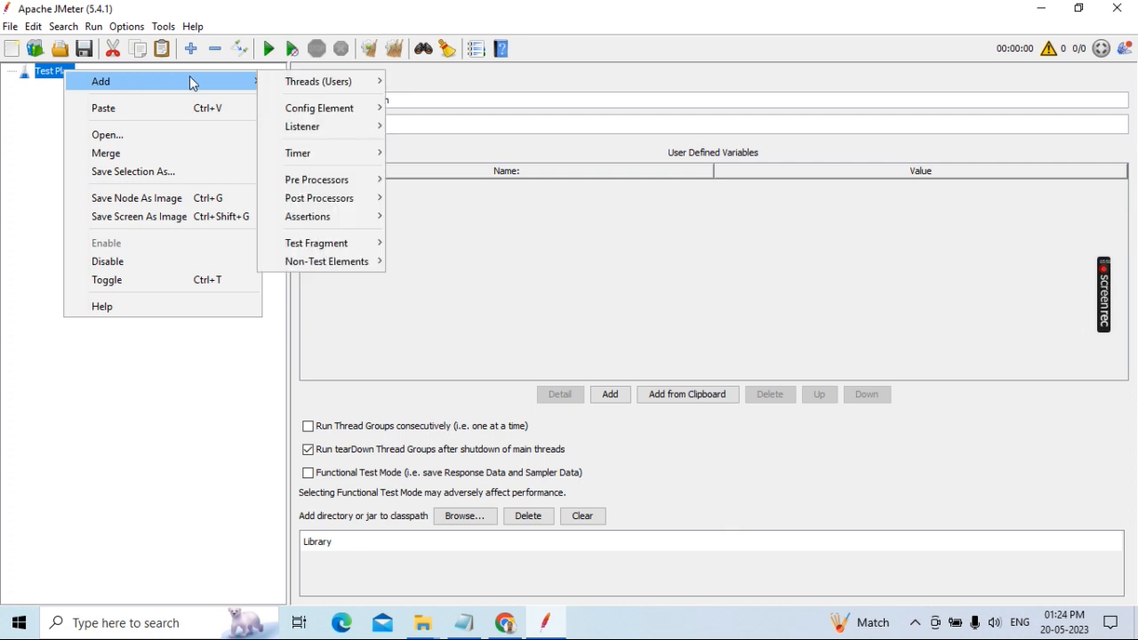
pyautogui.moveTo(333, 76)
pyautogui.click(51, 104)
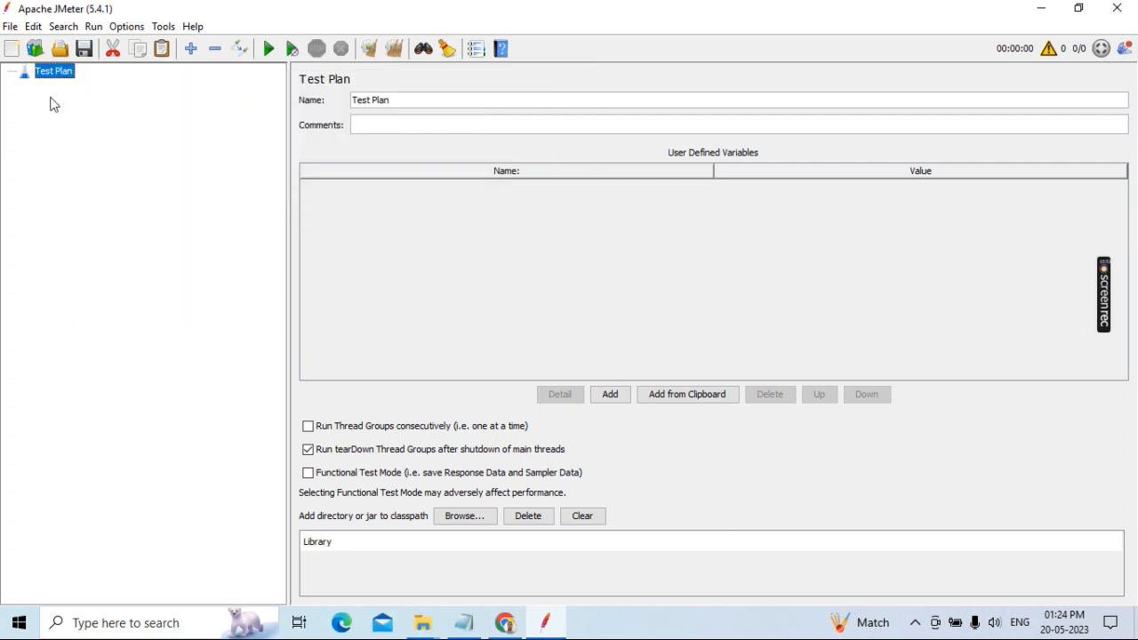
# Step: Add a standard Thread Group to the Test Plan
pyautogui.rightClick(61, 72)
pyautogui.moveTo(119, 79)
pyautogui.moveTo(315, 76)
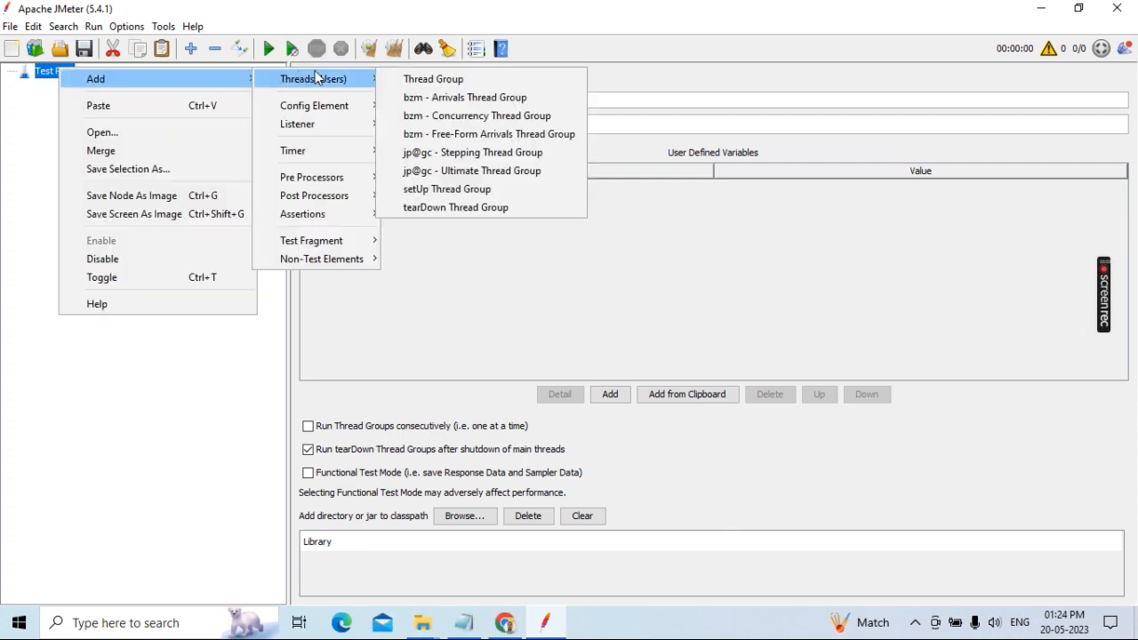
pyautogui.click(445, 78)
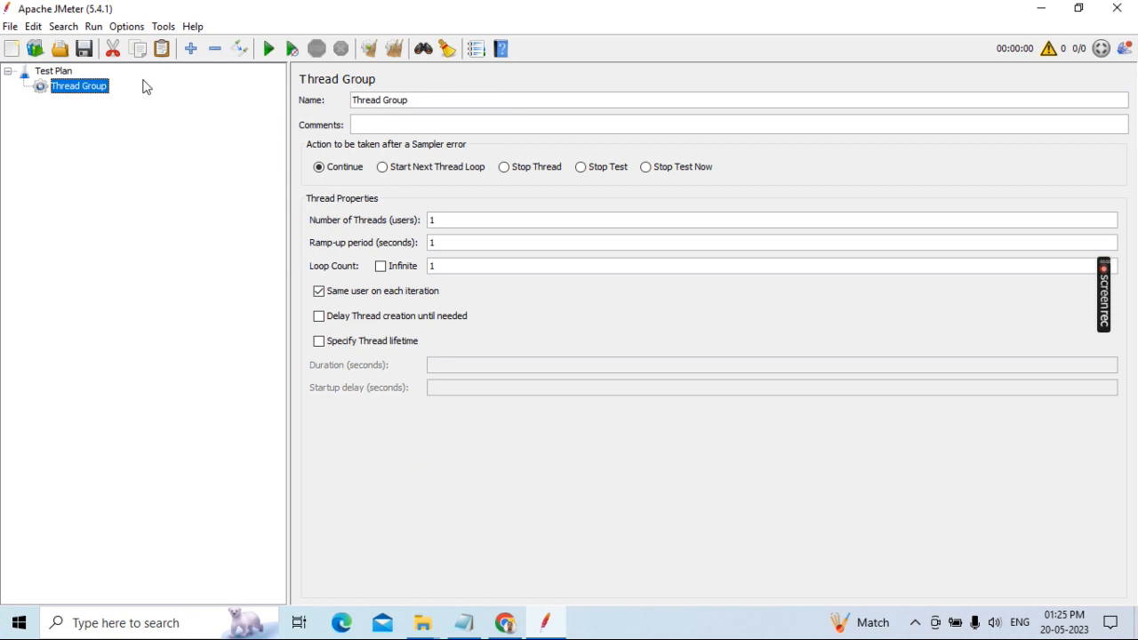
# Step: Add an HTTP Request sampler to the Thread Group
pyautogui.rightClick(87, 90)
pyautogui.moveTo(298, 95)
pyautogui.moveTo(348, 96)
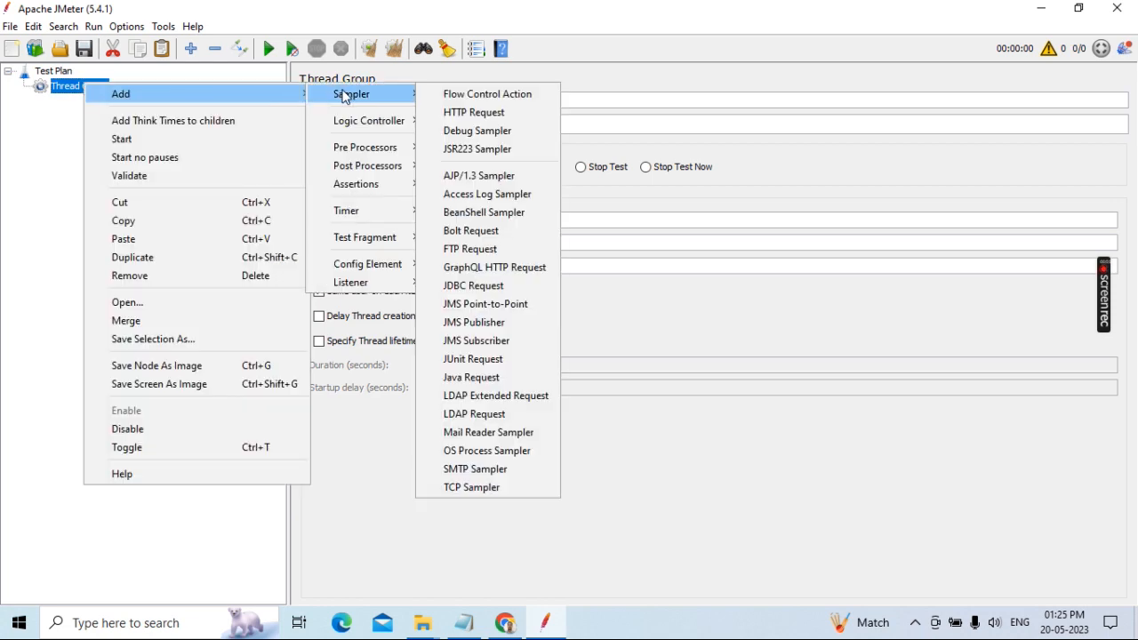
pyautogui.click(462, 113)
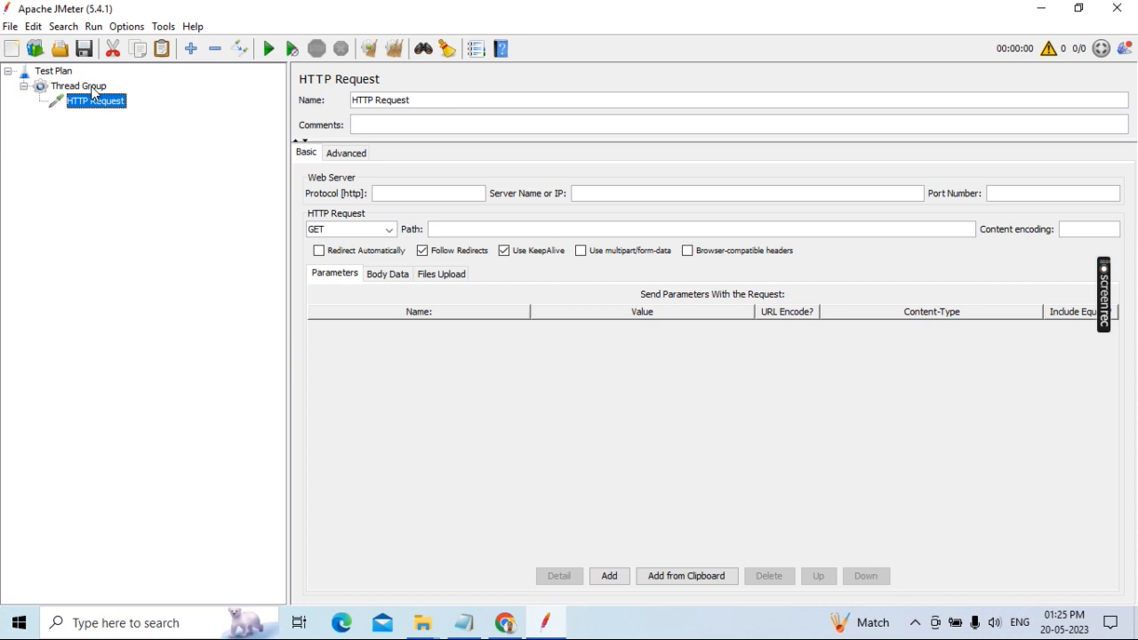
# Step: Add a View Results Tree listener to the Thread Group
pyautogui.click(89, 86)
pyautogui.rightClick(89, 86)
pyautogui.moveTo(129, 97)
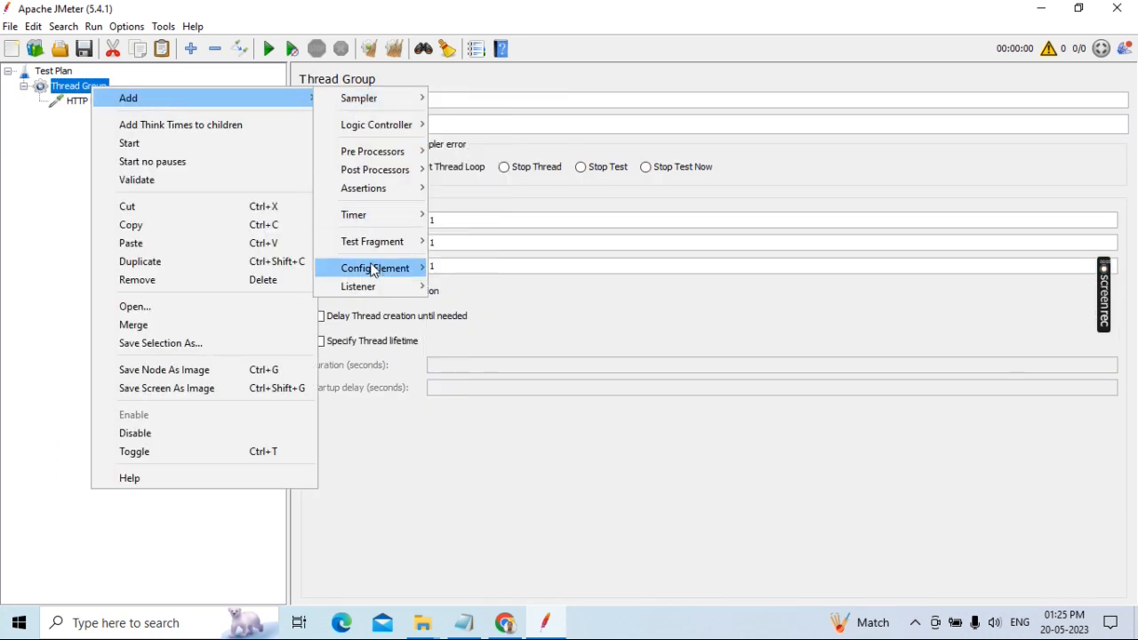
pyautogui.click(78, 85)
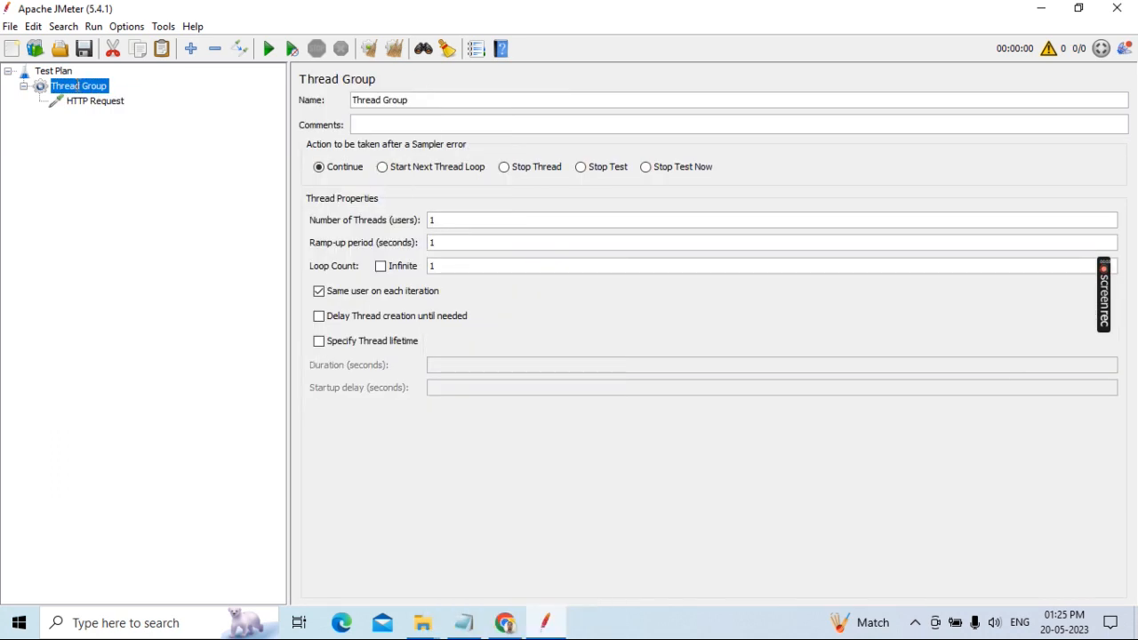
# Step: Add a View Results in Table listener to the Thread Group
pyautogui.click(79, 86)
pyautogui.rightClick(79, 85)
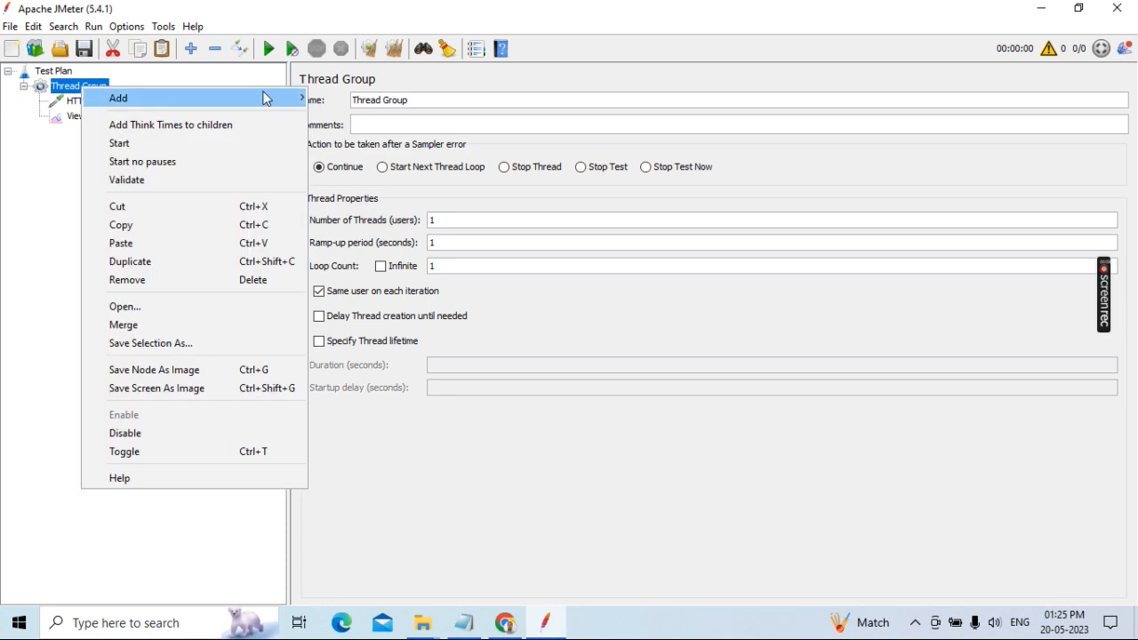
pyautogui.moveTo(266, 97)
pyautogui.moveTo(364, 289)
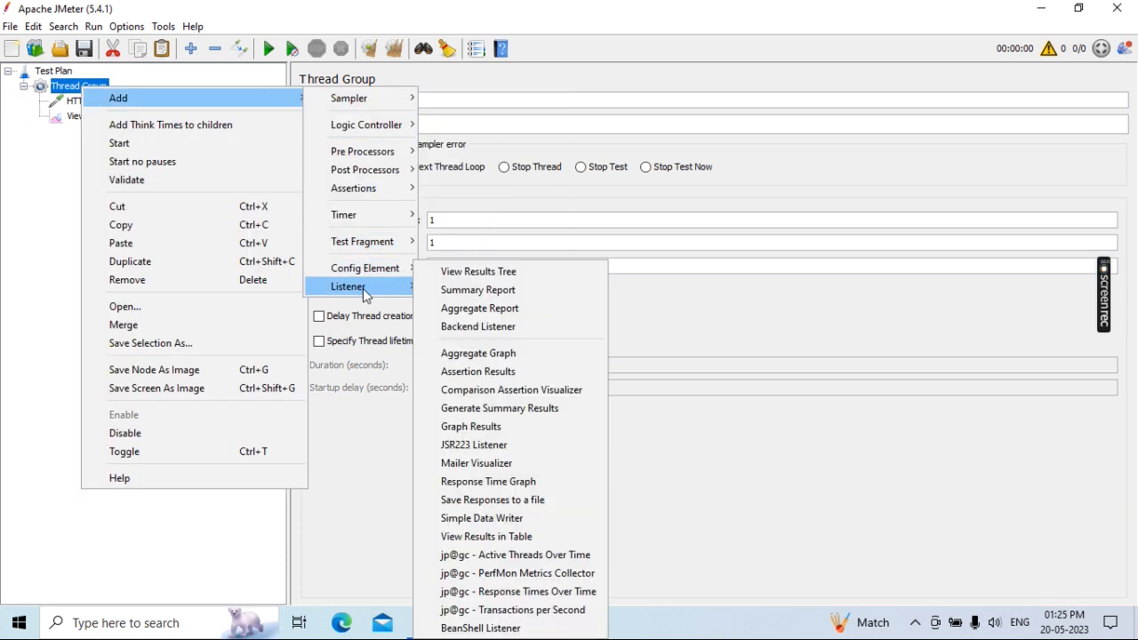
pyautogui.click(489, 539)
pyautogui.click(98, 116)
pyautogui.click(102, 132)
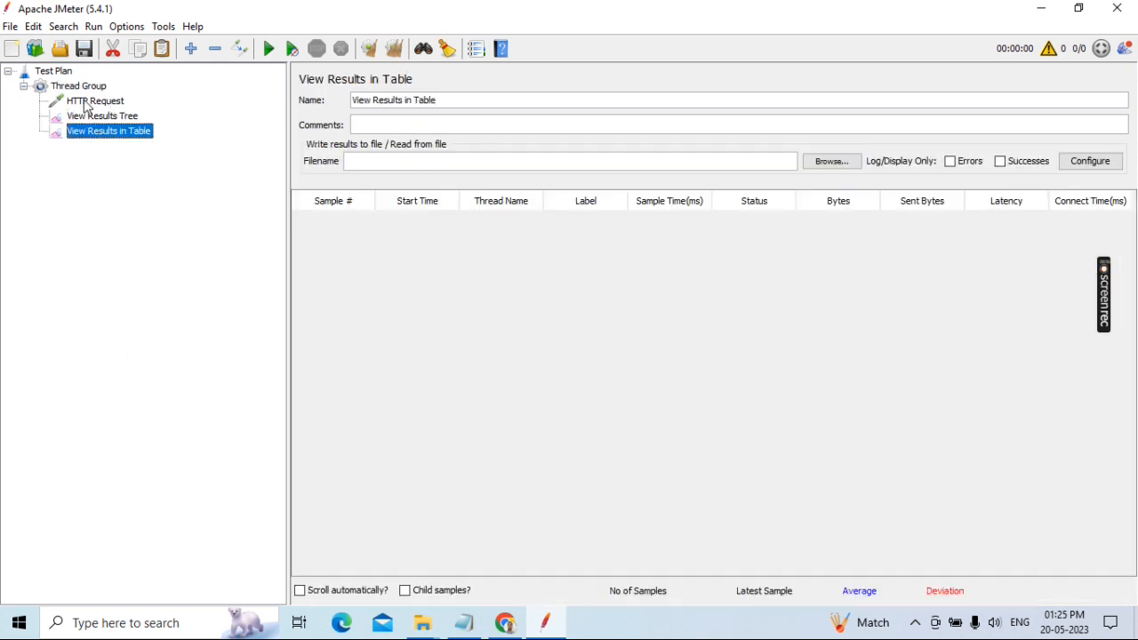
# Step: Switch to Chrome and copy the link address of the 100 KB http download on the Speed Test page
pyautogui.click(520, 633)
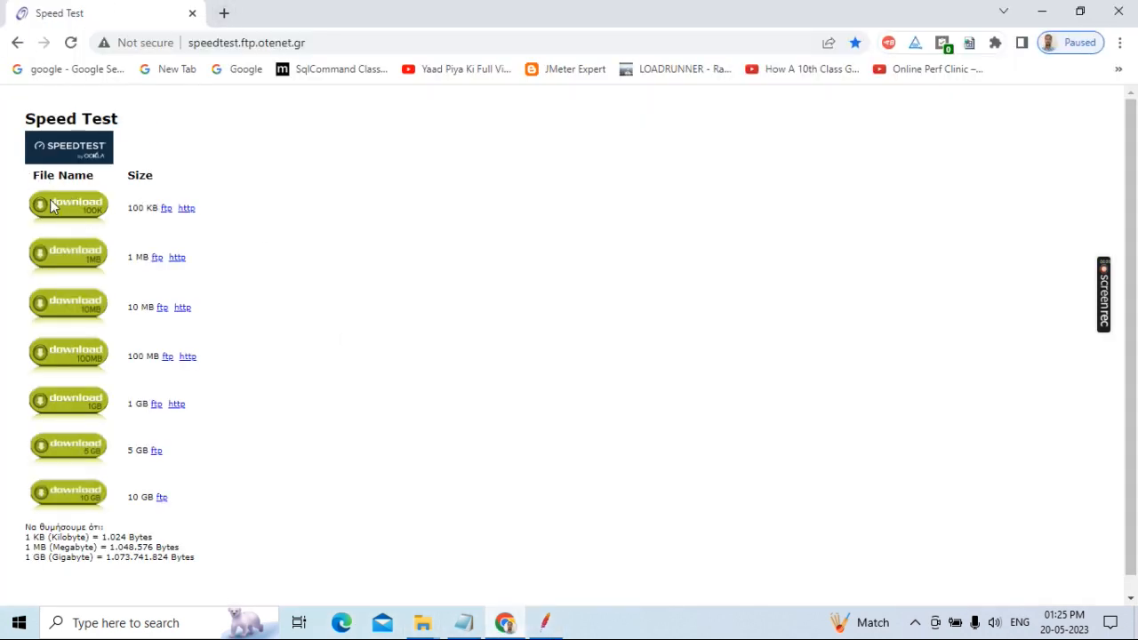
pyautogui.rightClick(187, 215)
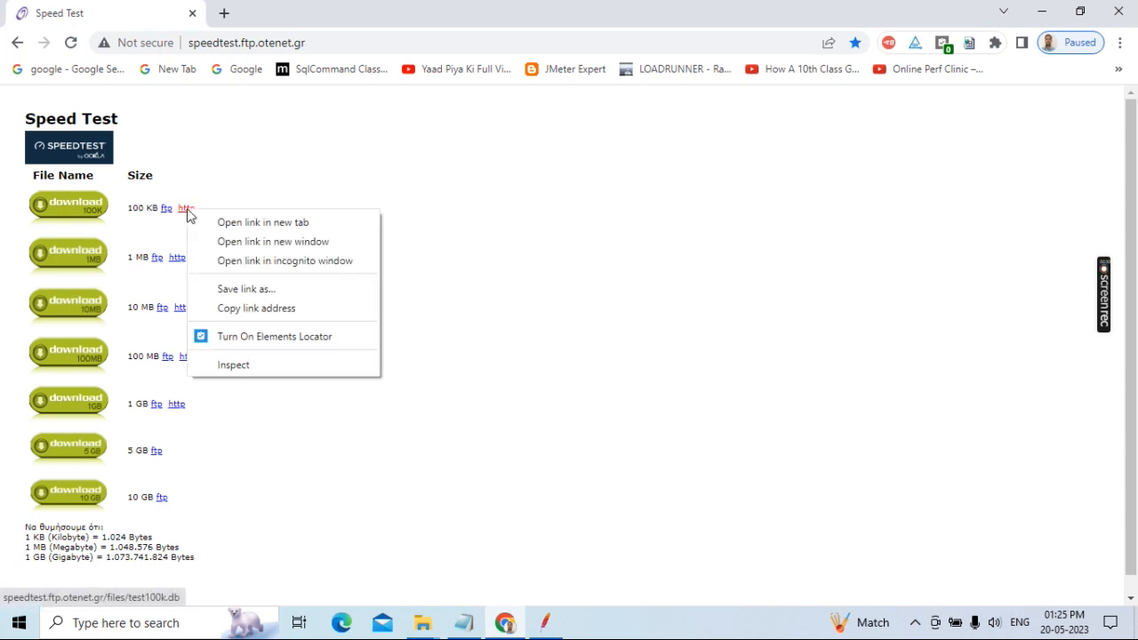
pyautogui.click(243, 308)
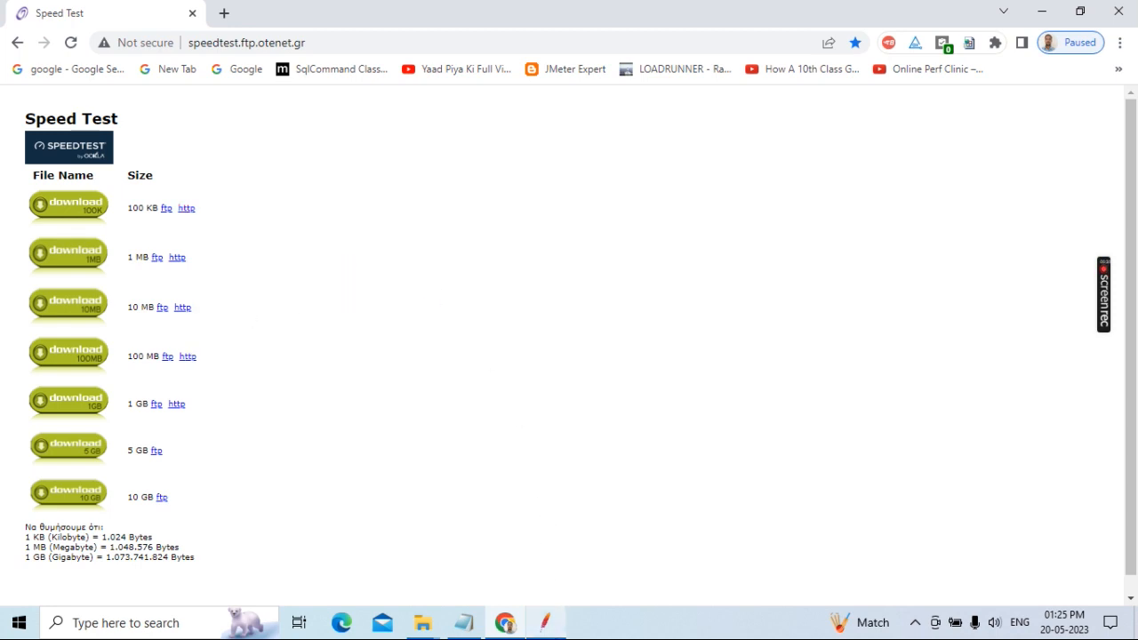
pyautogui.click(545, 623)
pyautogui.click(115, 103)
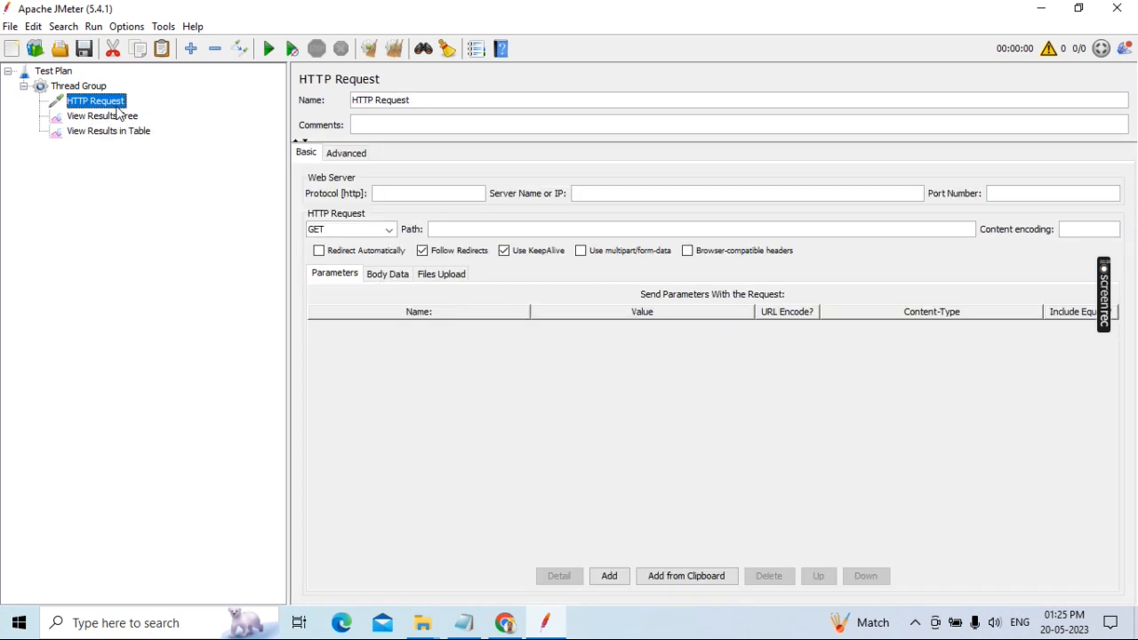
pyautogui.click(590, 193)
pyautogui.hotkey('ctrl', 'v')
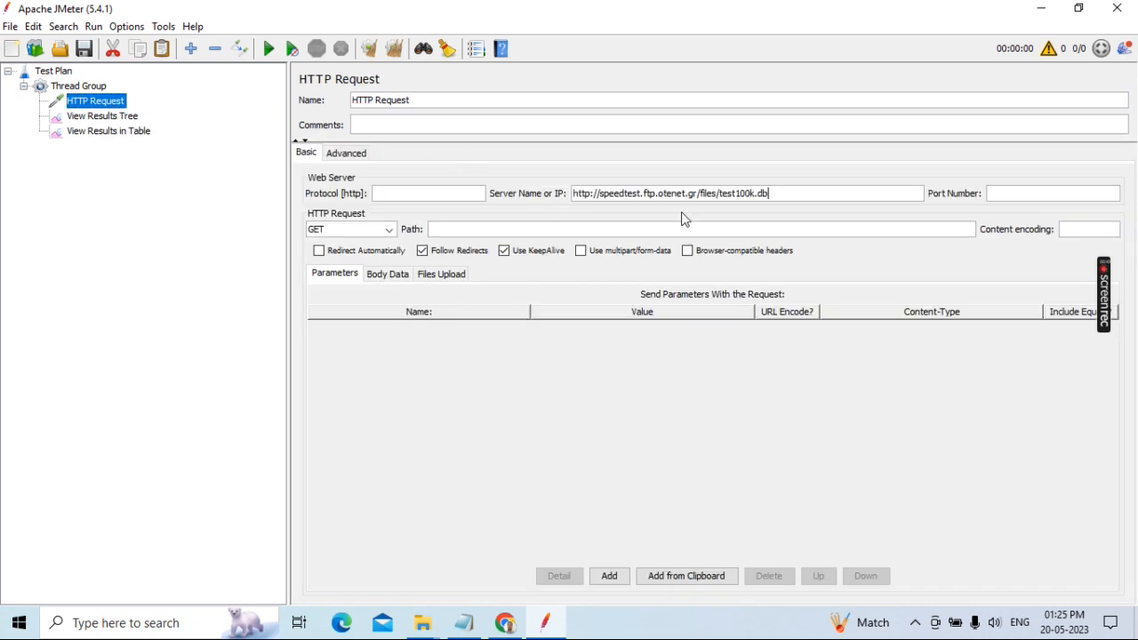
pyautogui.moveTo(771, 193); pyautogui.dragTo(703, 192)
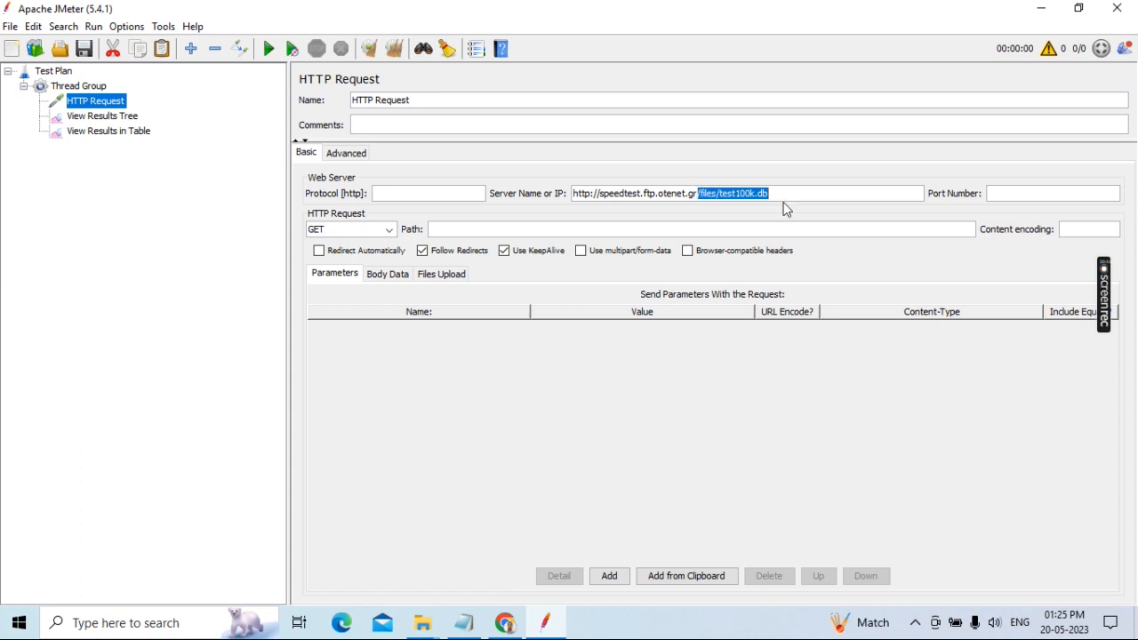
pyautogui.press('BackSpace')
pyautogui.click(501, 230)
pyautogui.hotkey('ctrl', 'v')
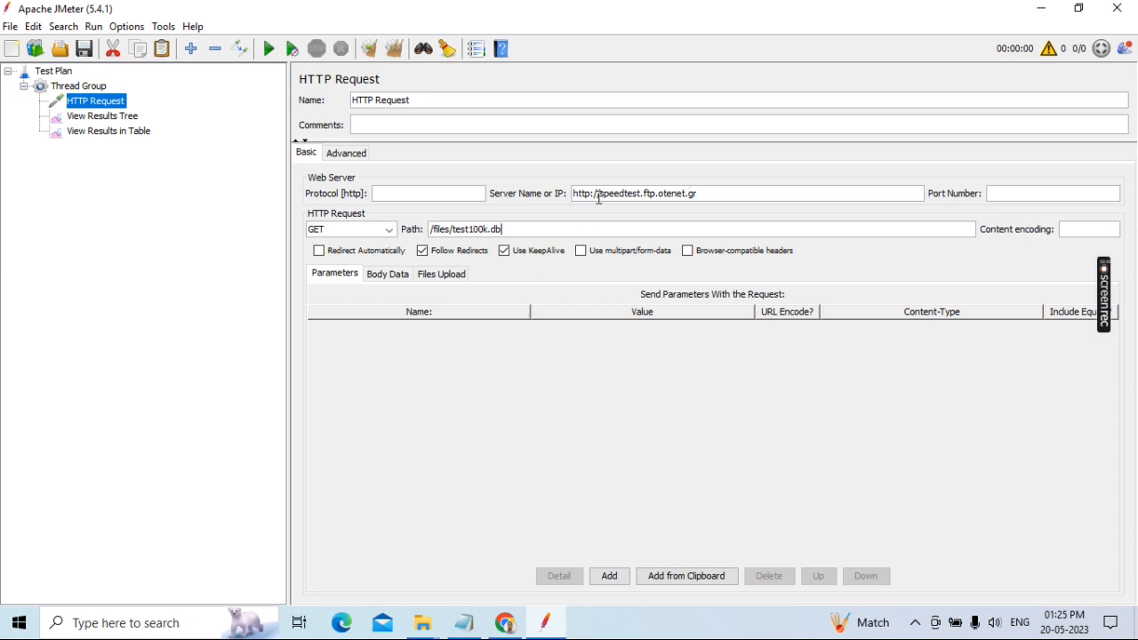
pyautogui.moveTo(602, 194); pyautogui.dragTo(578, 194)
pyautogui.press('BackSpace')
pyautogui.write('ttp://')
pyautogui.moveTo(602, 193); pyautogui.dragTo(544, 199)
pyautogui.press('BackSpace')
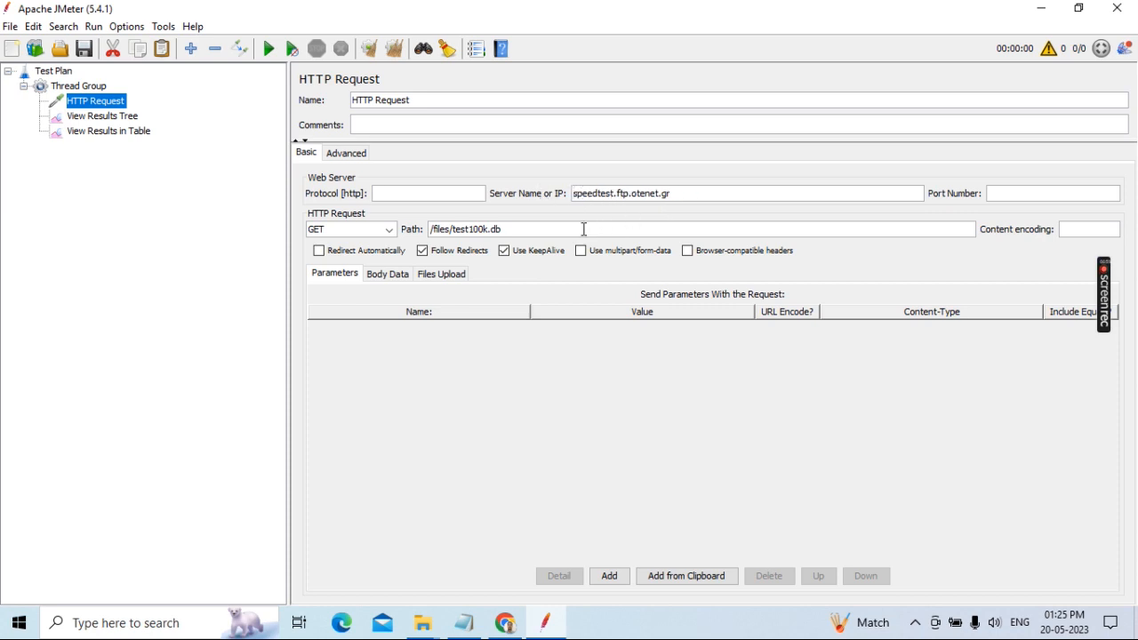
pyautogui.click(405, 193)
pyautogui.click(610, 194)
# Step: Save the test plan as File_Download_1.jmx in the JMeter_Scripts folder on Local Disk (E:)
pyautogui.click(80, 51)
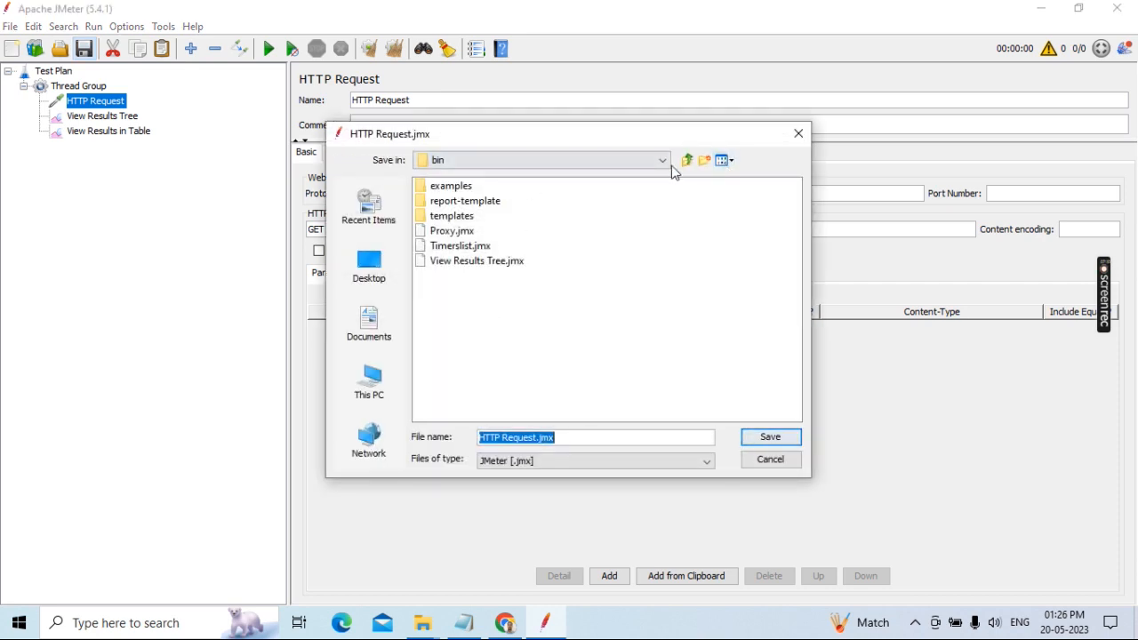
pyautogui.click(663, 162)
pyautogui.click(662, 180)
pyautogui.click(662, 181)
pyautogui.click(498, 222)
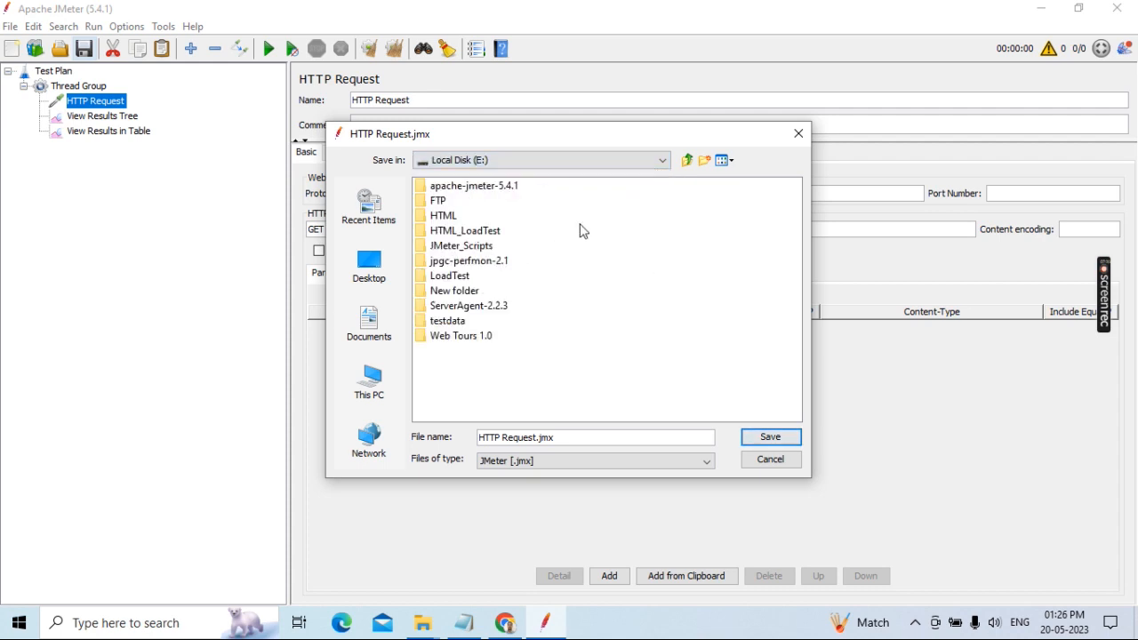
pyautogui.click(459, 249)
pyautogui.doubleClick(459, 248)
pyautogui.moveTo(537, 439); pyautogui.dragTo(407, 439)
pyautogui.write('File')
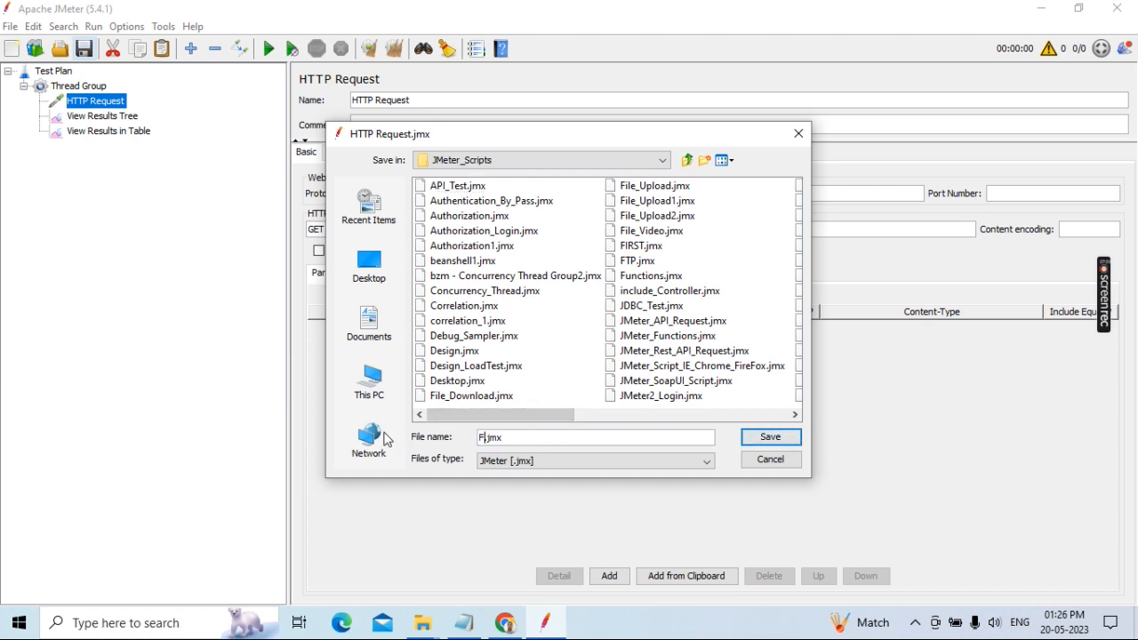
pyautogui.write('_Download_1')
pyautogui.click(773, 440)
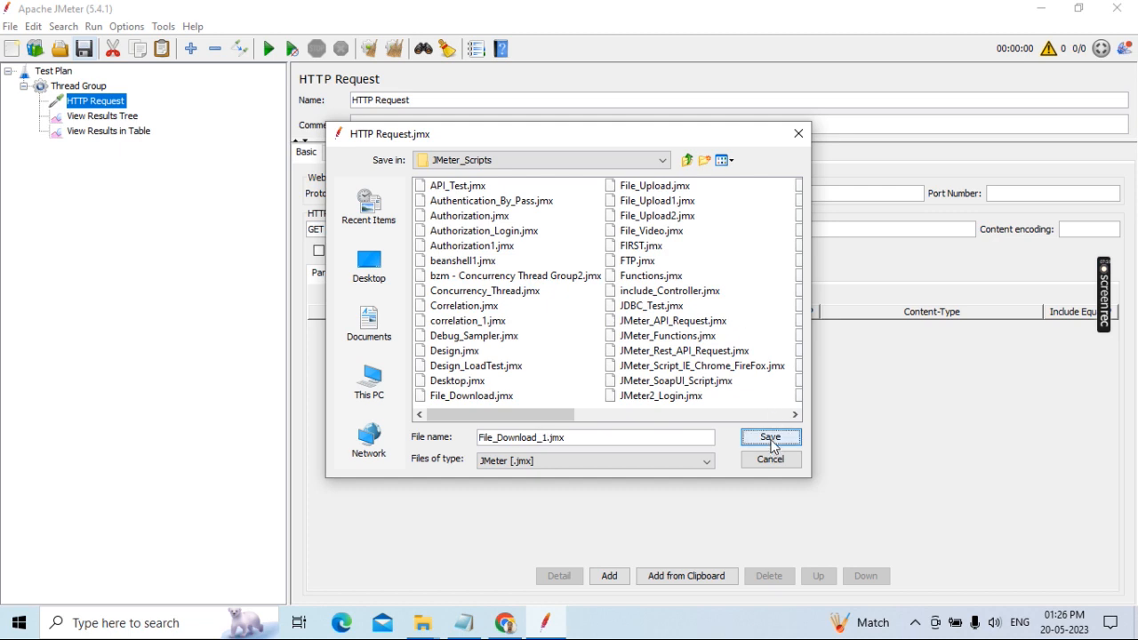
# Step: Run the test plan and examine the HTTP Request's sampler result, request and response data in View Results Tree
pyautogui.click(82, 88)
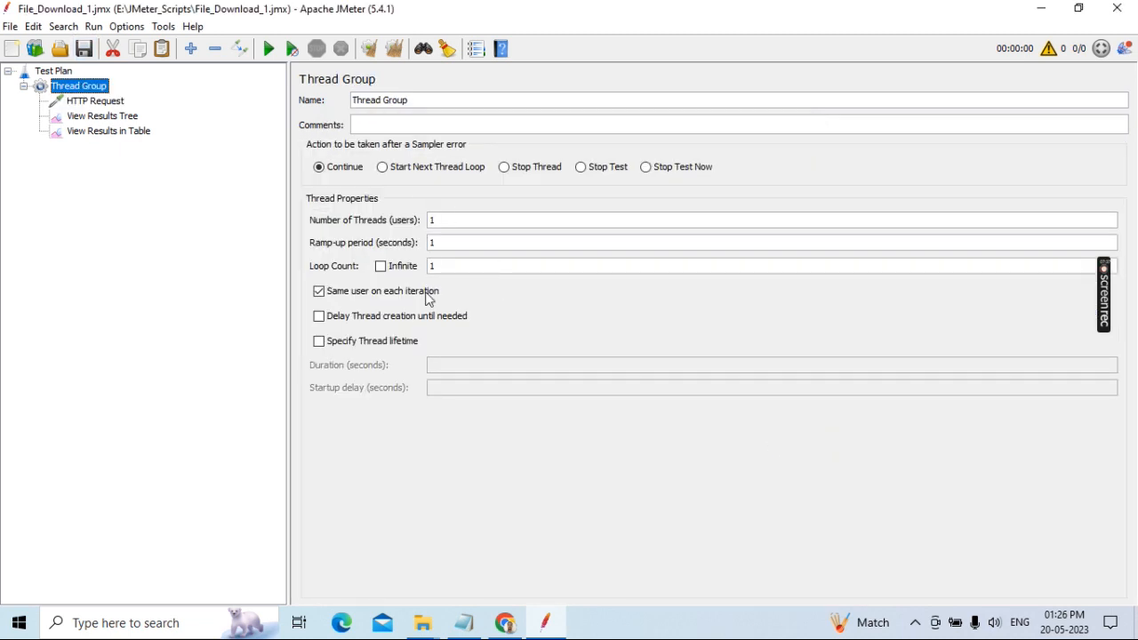
pyautogui.click(102, 117)
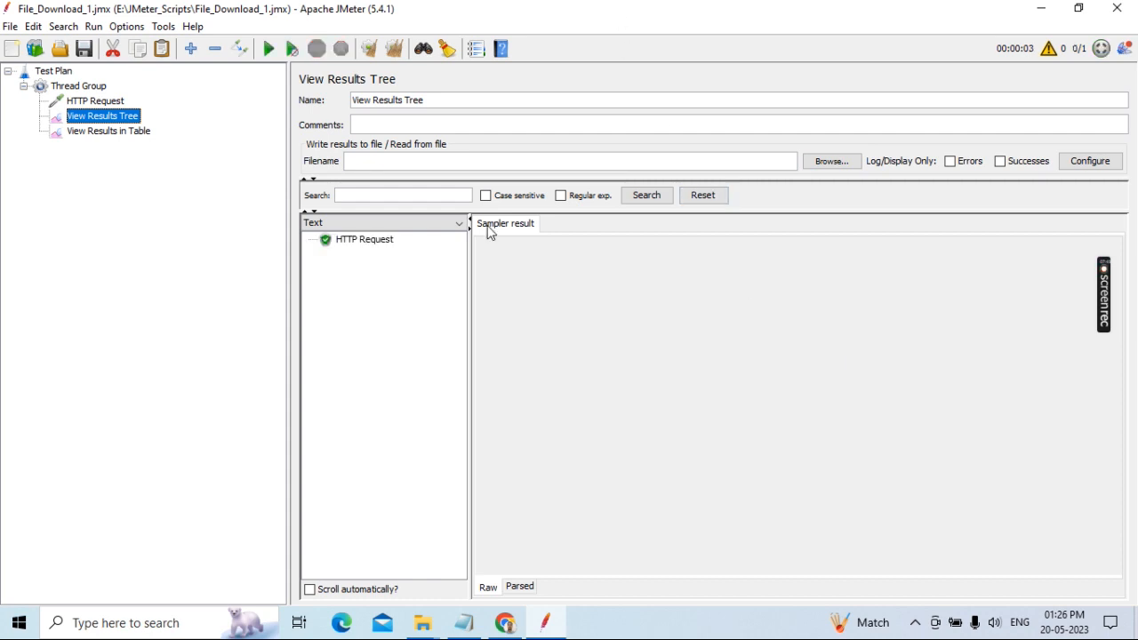
pyautogui.click(364, 241)
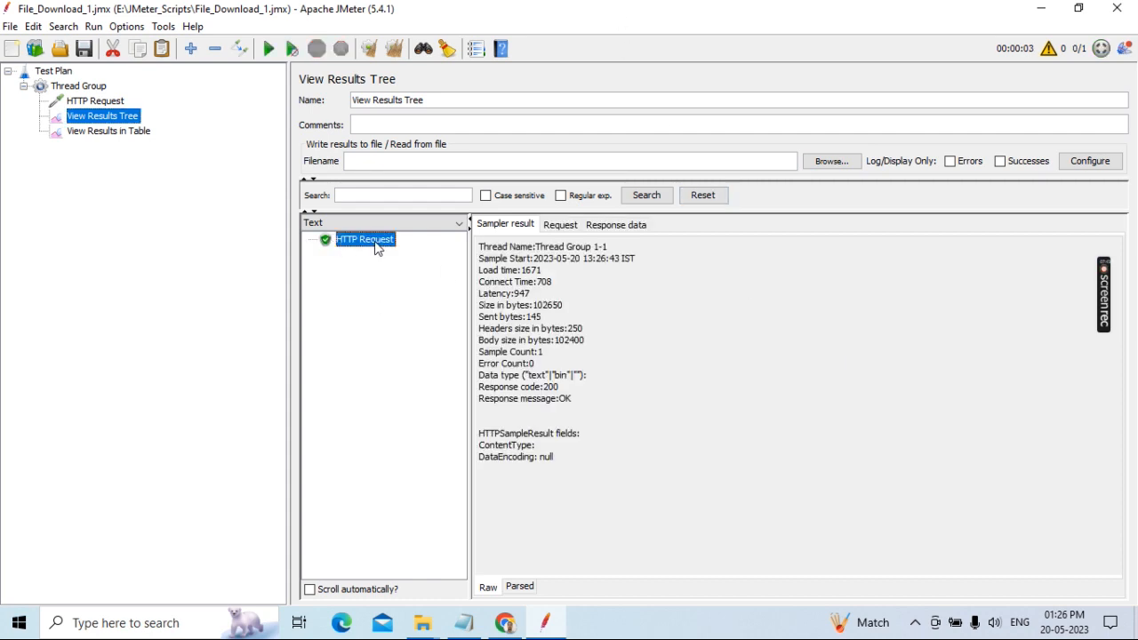
pyautogui.click(559, 225)
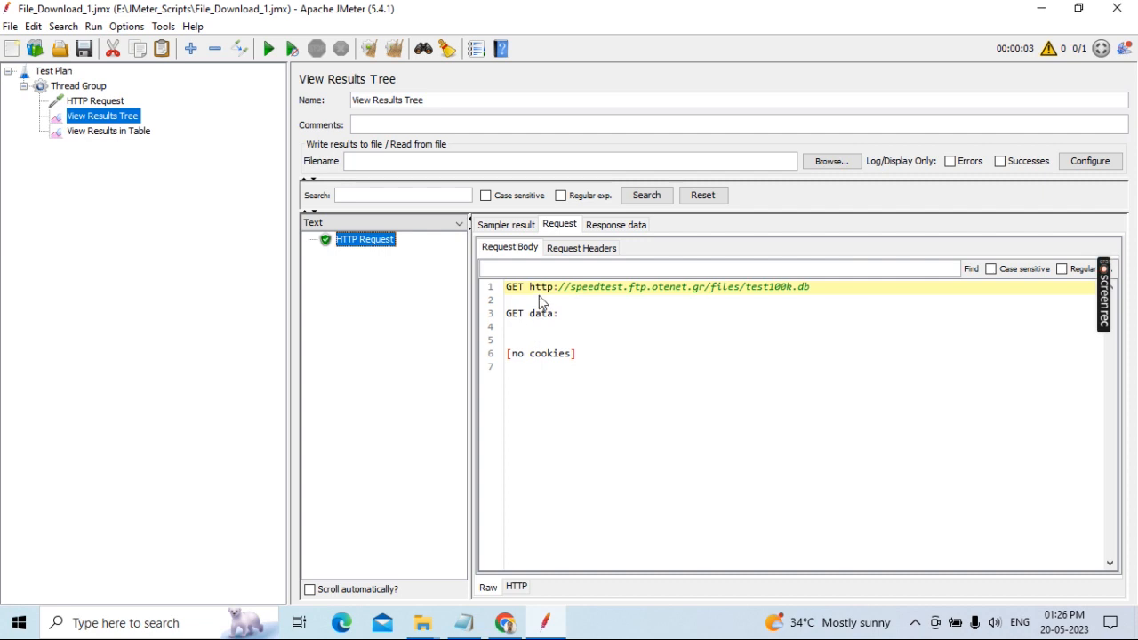
pyautogui.click(625, 225)
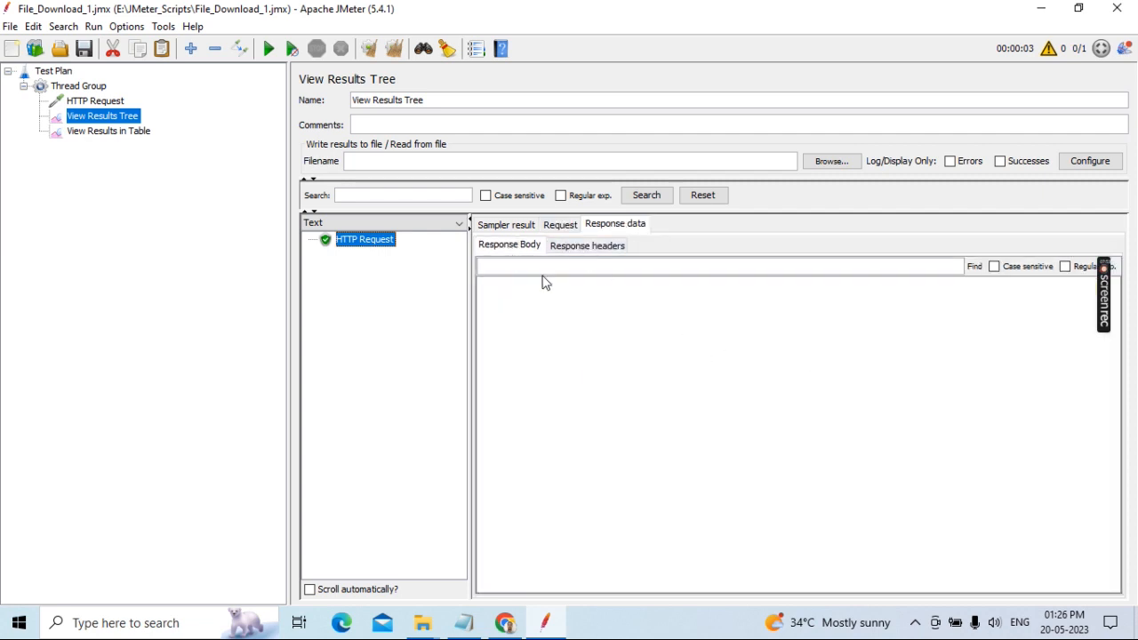
pyautogui.click(602, 249)
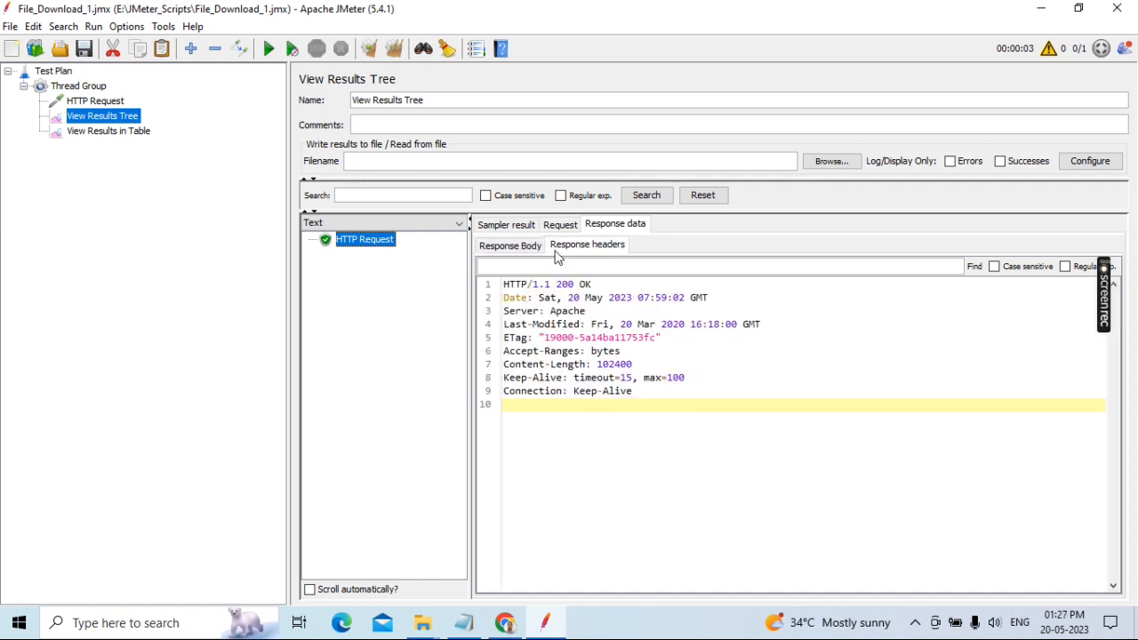
pyautogui.click(527, 225)
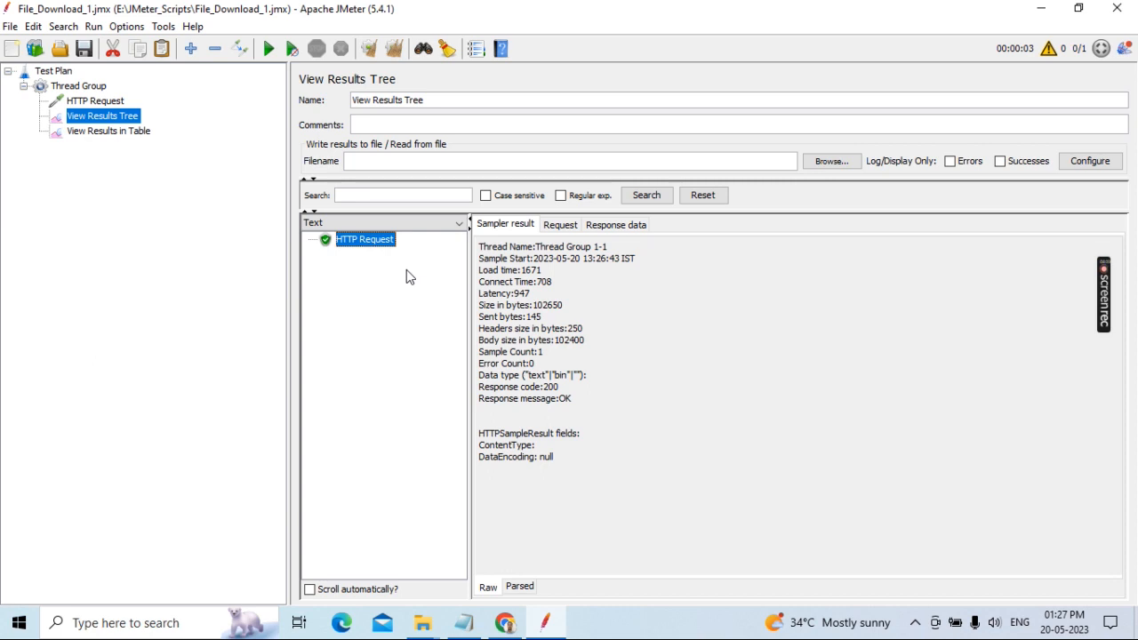
# Step: Add a Save Responses to a file listener under the HTTP Request and show its settings
pyautogui.click(96, 102)
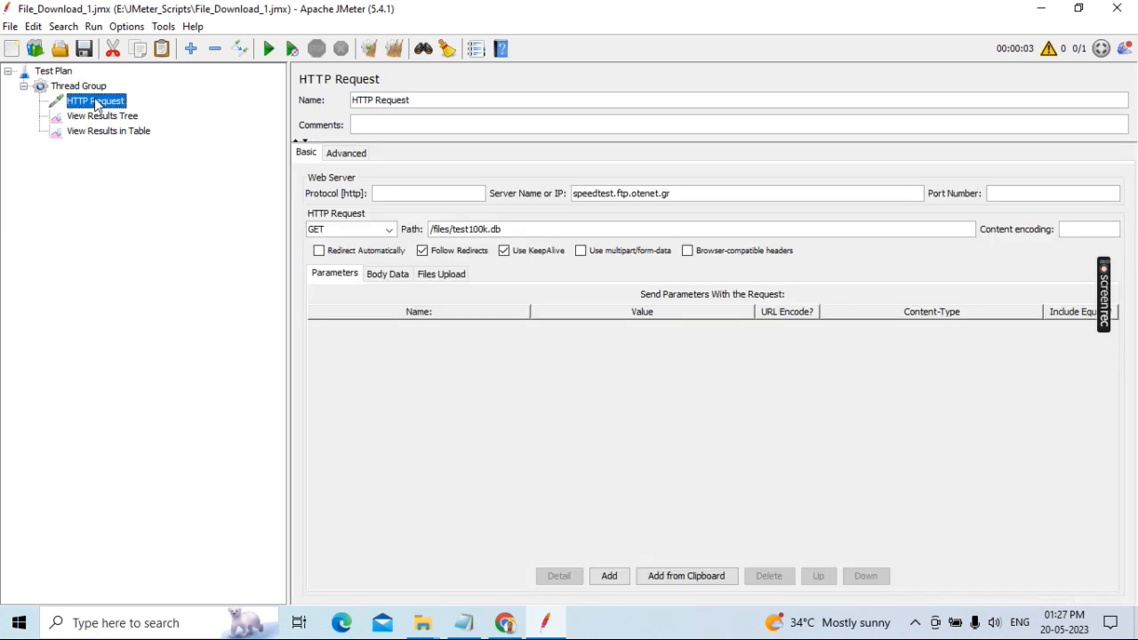
pyautogui.rightClick(96, 102)
pyautogui.moveTo(170, 112)
pyautogui.moveTo(335, 107)
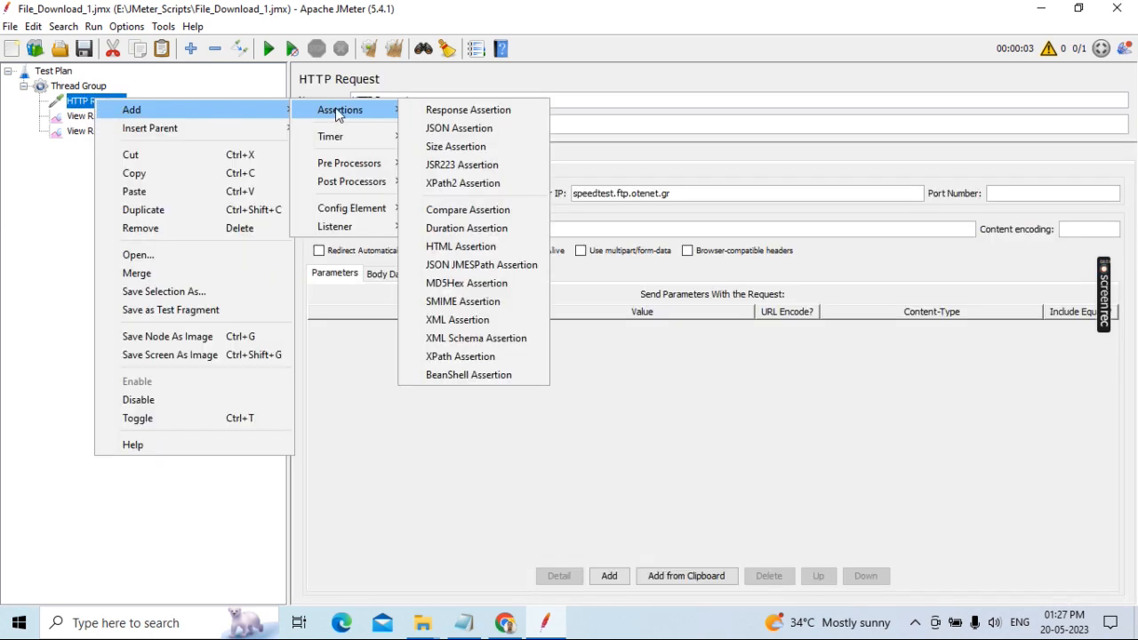
pyautogui.moveTo(338, 226)
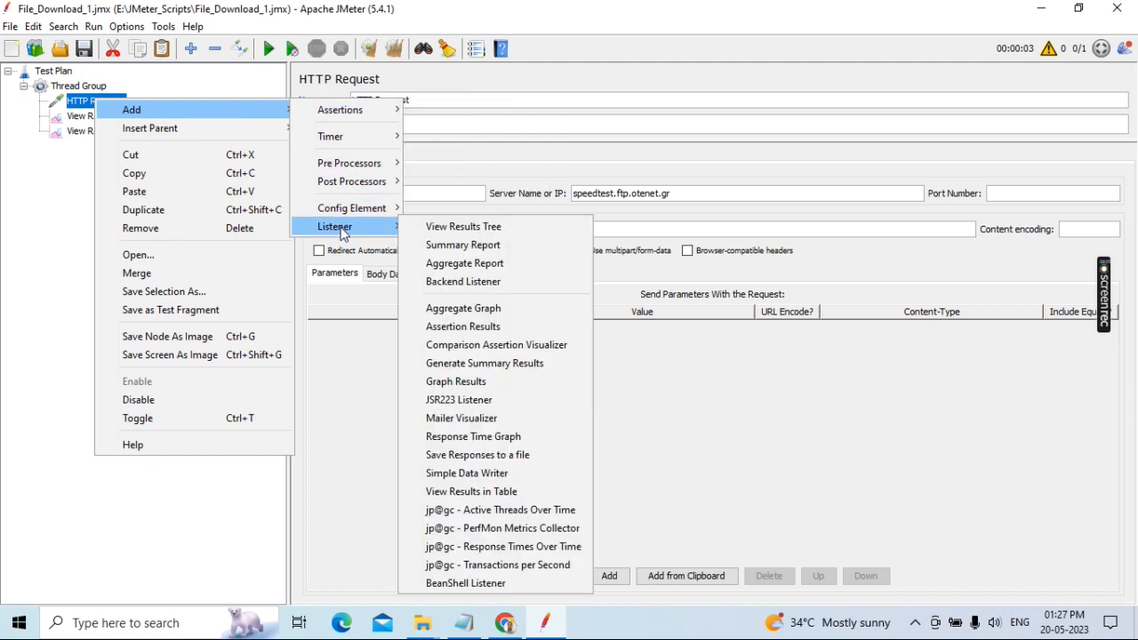
pyautogui.click(454, 460)
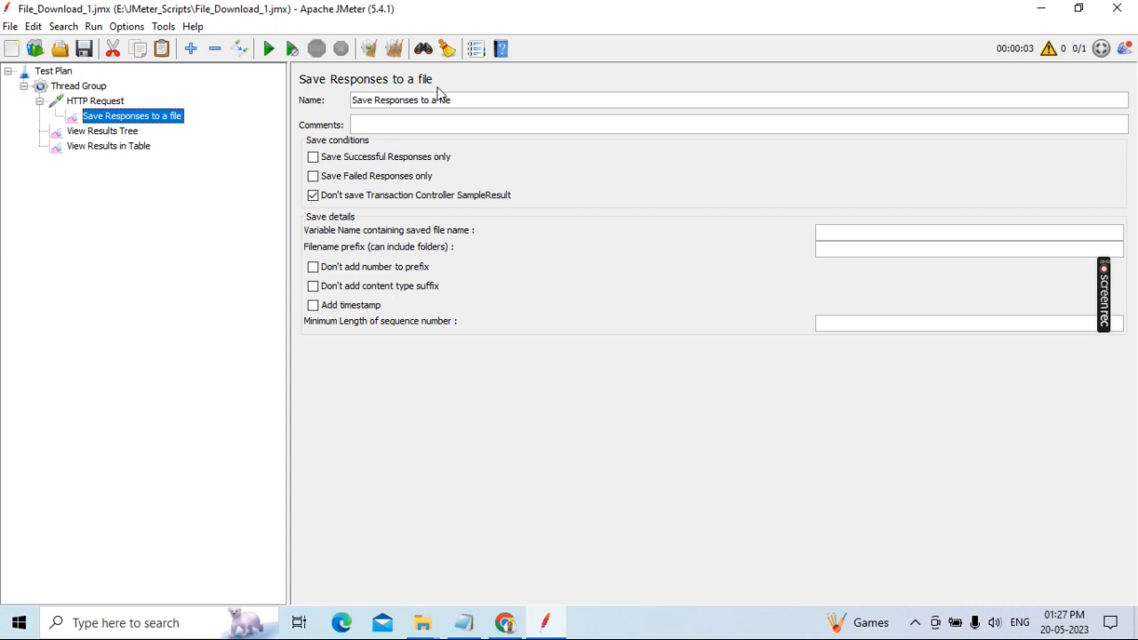
pyautogui.click(112, 100)
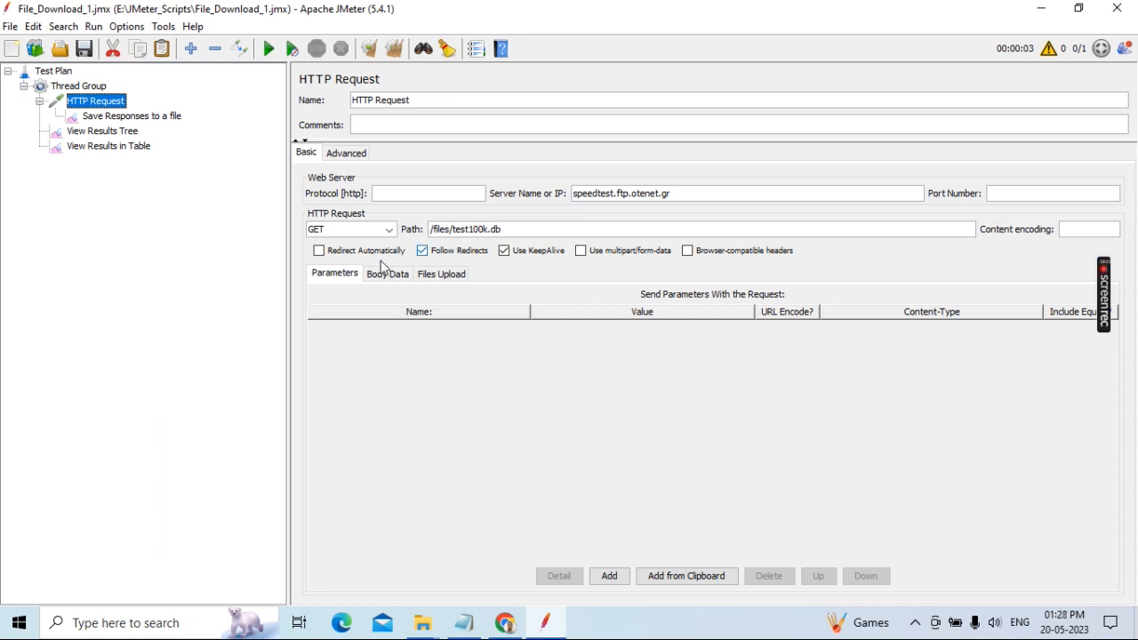
pyautogui.click(166, 118)
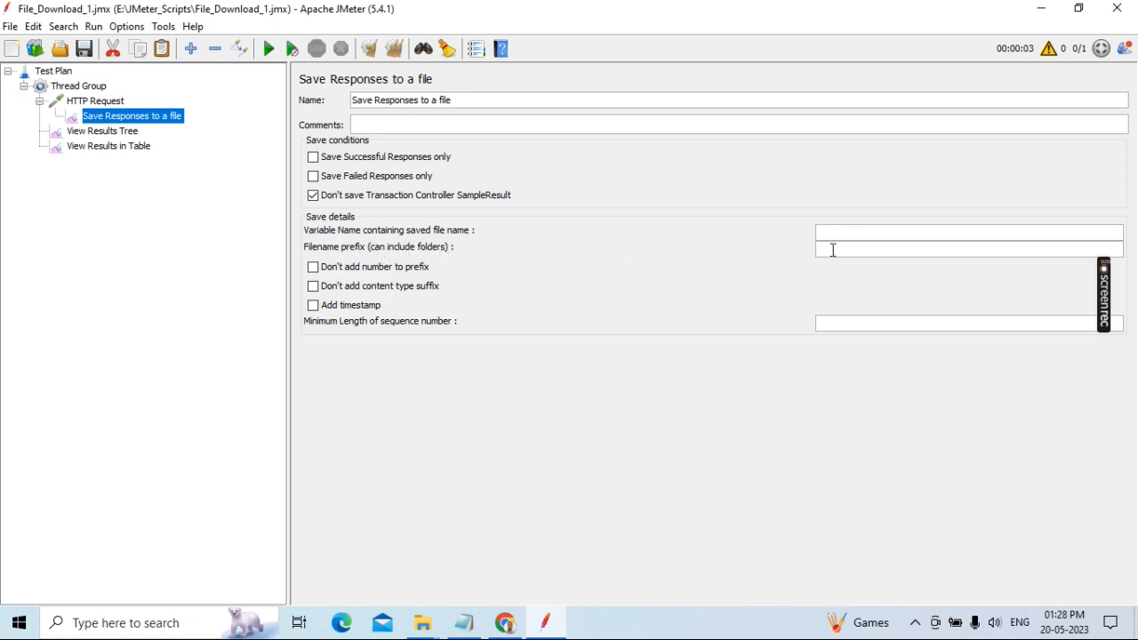
# Step: Switch to File Explorer and open the FTP folder on Local Disk (E:)
pyautogui.click(425, 618)
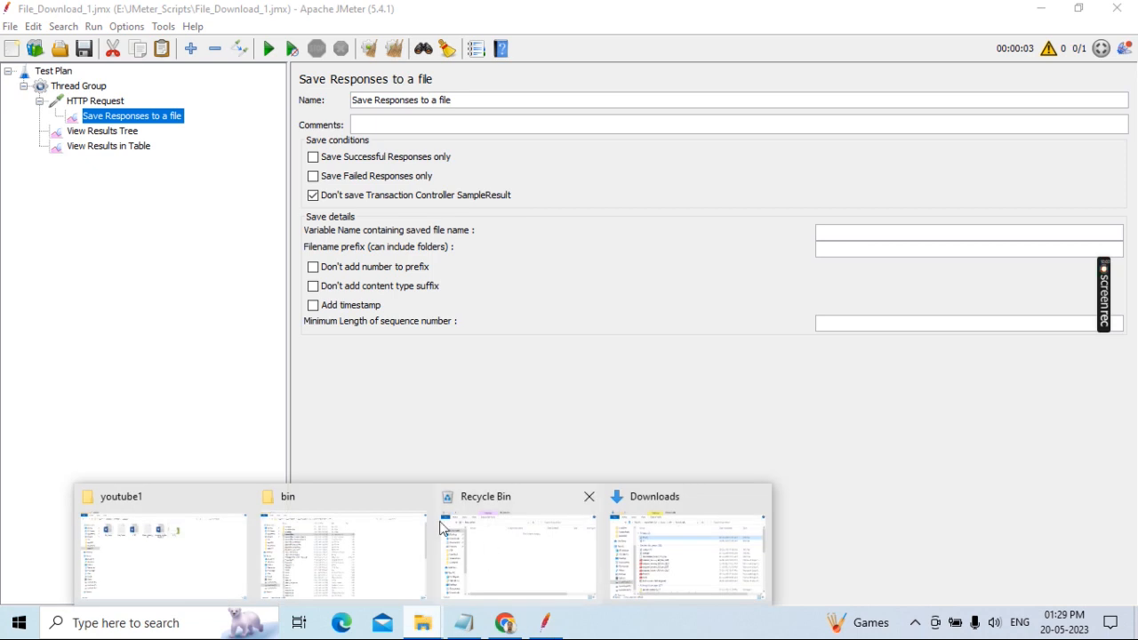
pyautogui.click(369, 539)
pyautogui.click(208, 54)
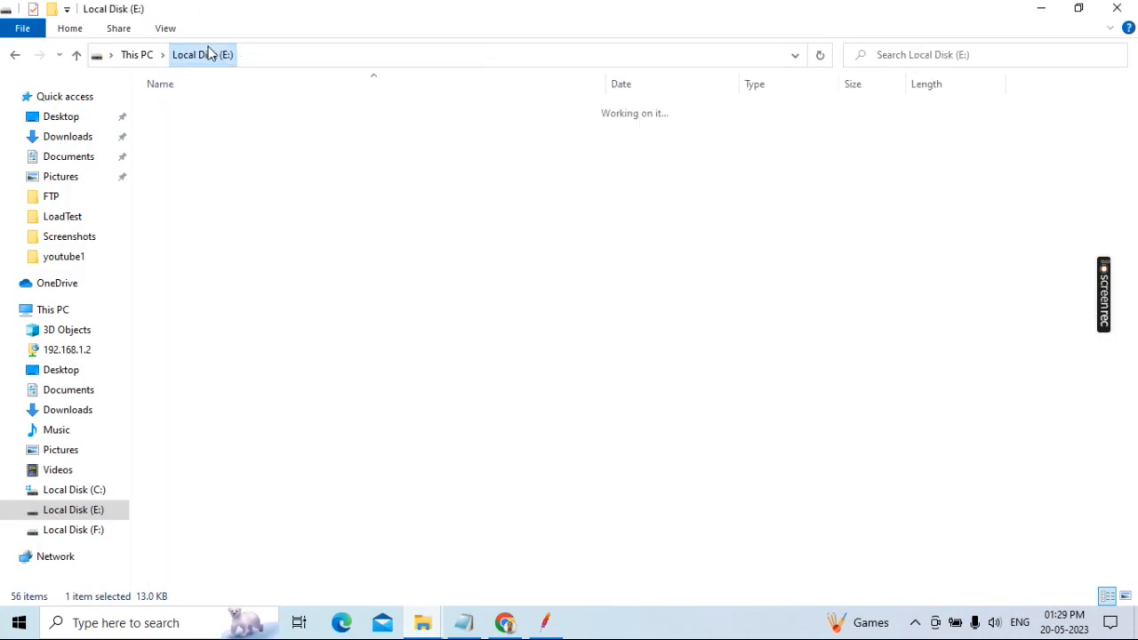
pyautogui.doubleClick(180, 129)
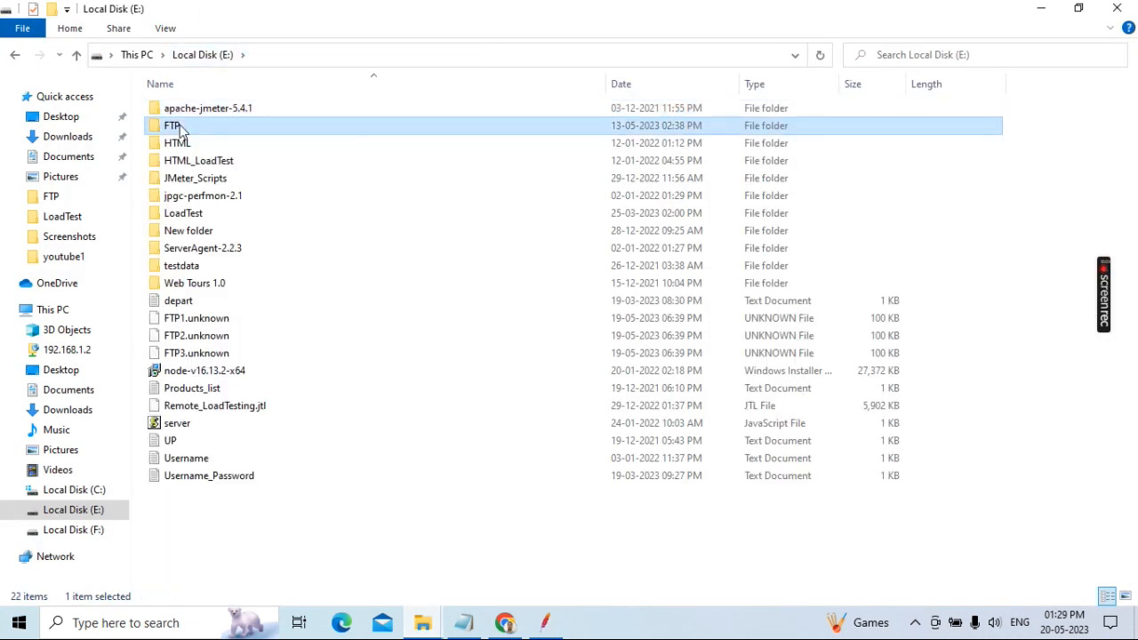
# Step: Copy the FTP folder's path, switch to JMeter and set the filename prefix to E:\FTP\Test, leaving "Don't add number to prefix" disabled
pyautogui.click(304, 53)
pyautogui.hotkey('ctrl', 'c')
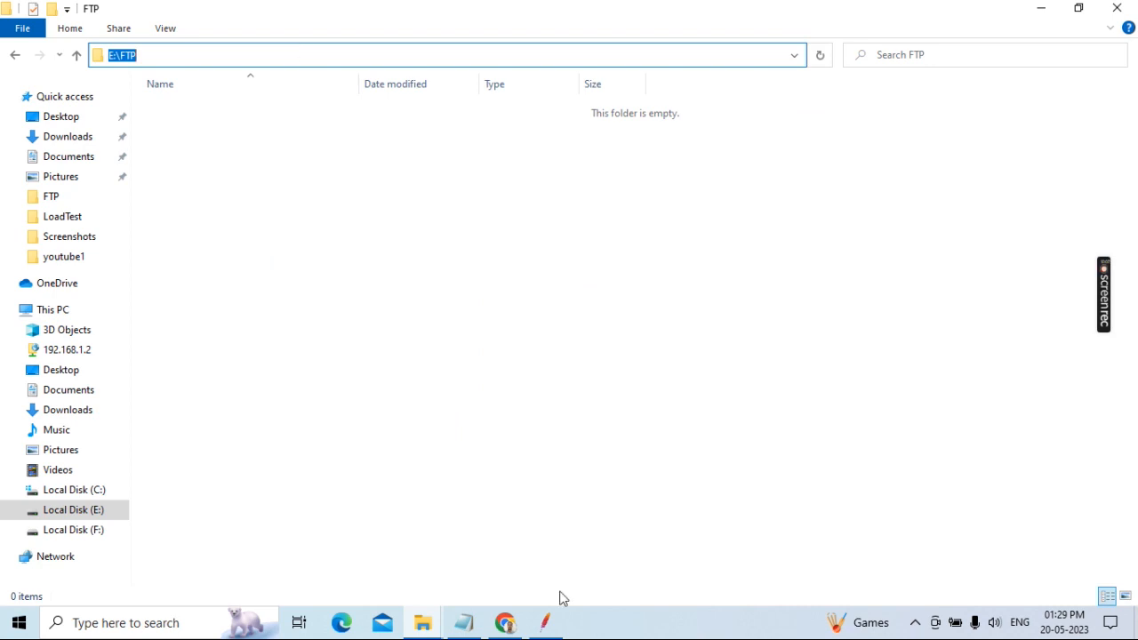
pyautogui.click(548, 624)
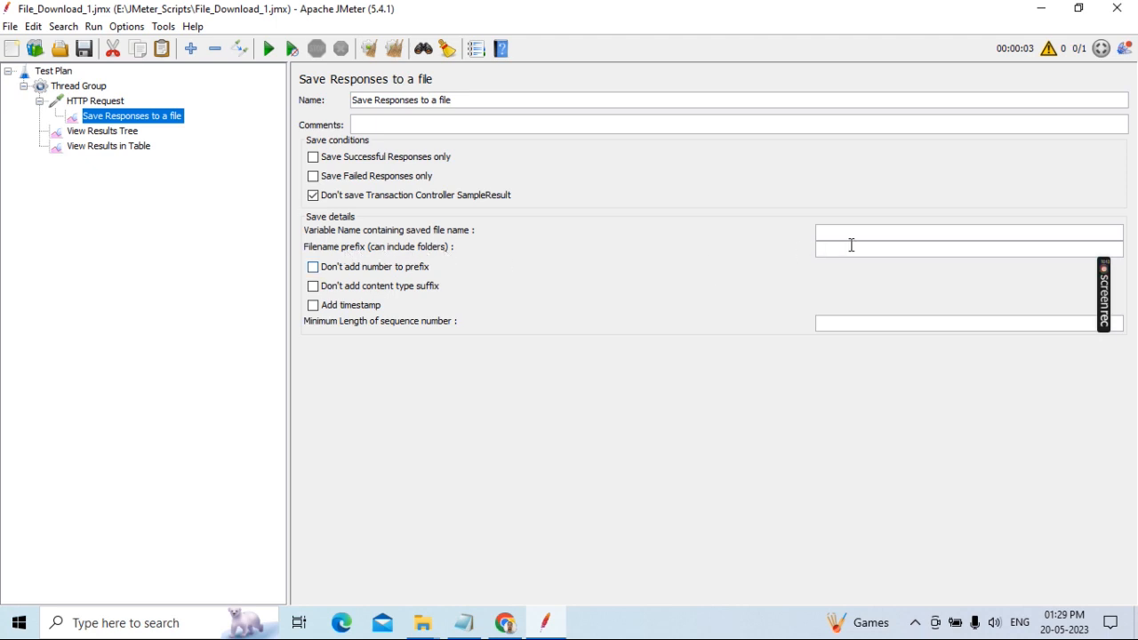
pyautogui.hotkey('ctrl', 'v')
pyautogui.click(313, 267)
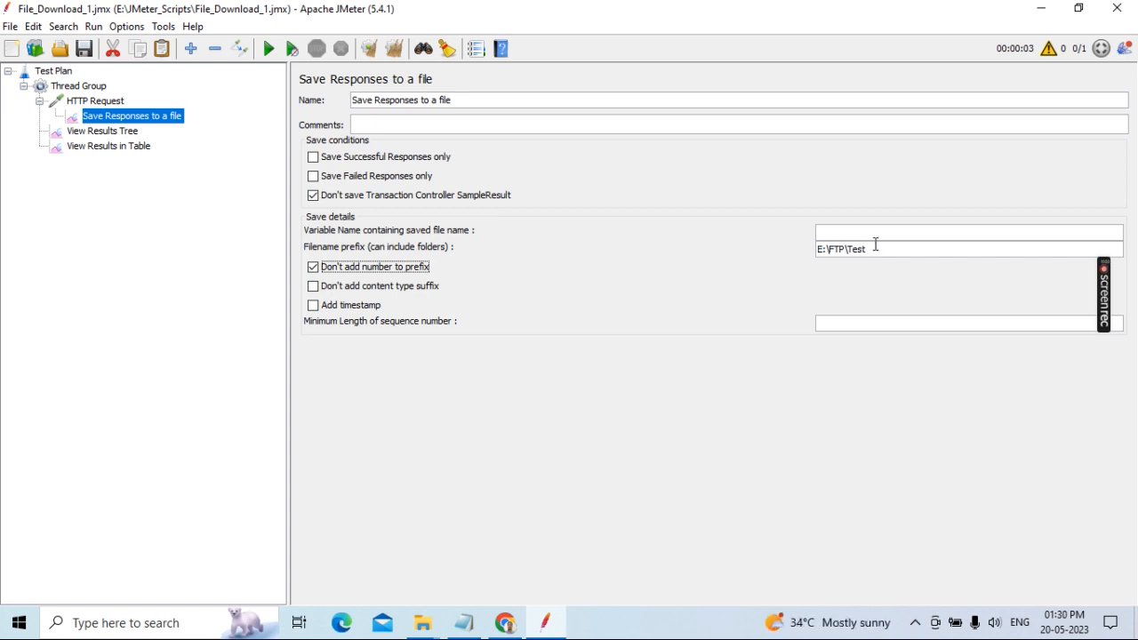
pyautogui.click(313, 267)
pyautogui.click(872, 249)
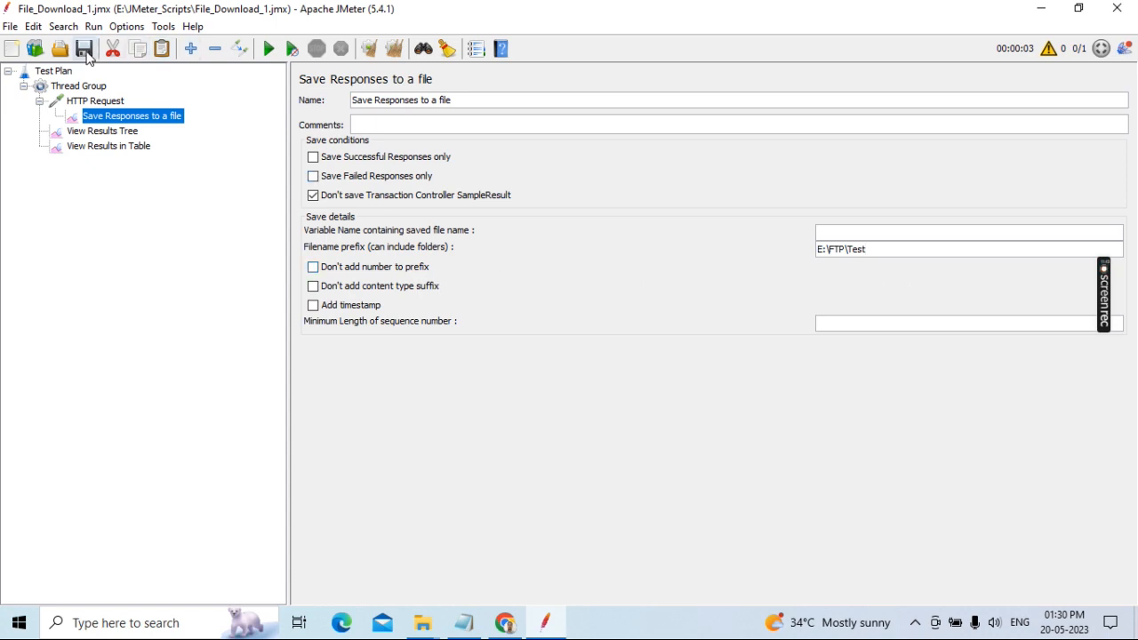
# Step: Clear the earlier results from View Results Tree and set the Thread Group's loop count to 3
pyautogui.click(101, 131)
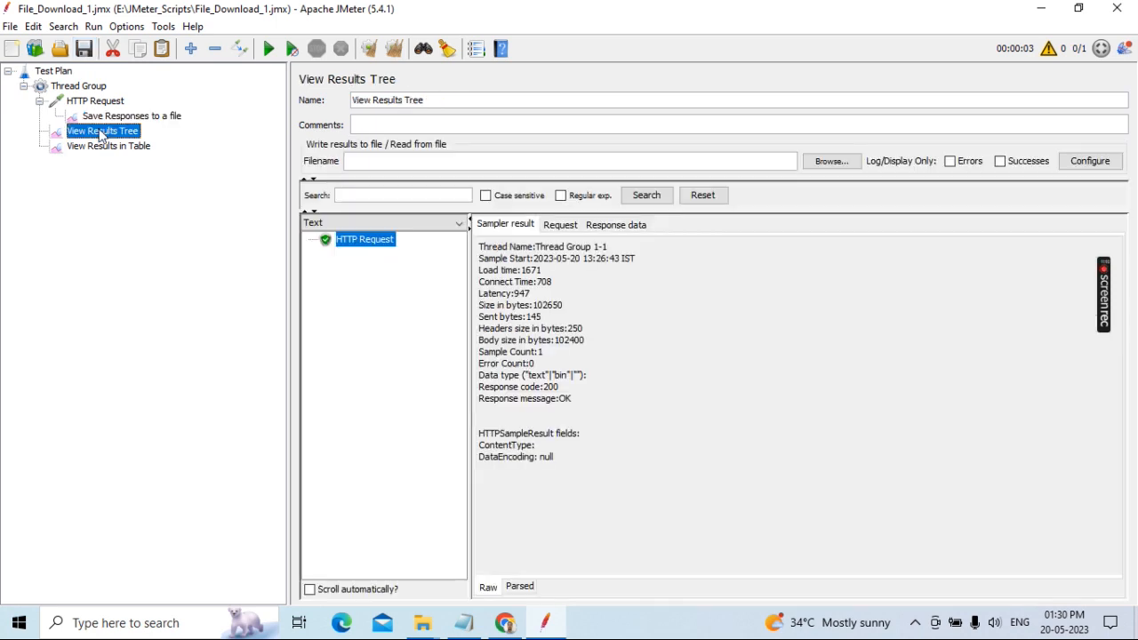
pyautogui.click(398, 49)
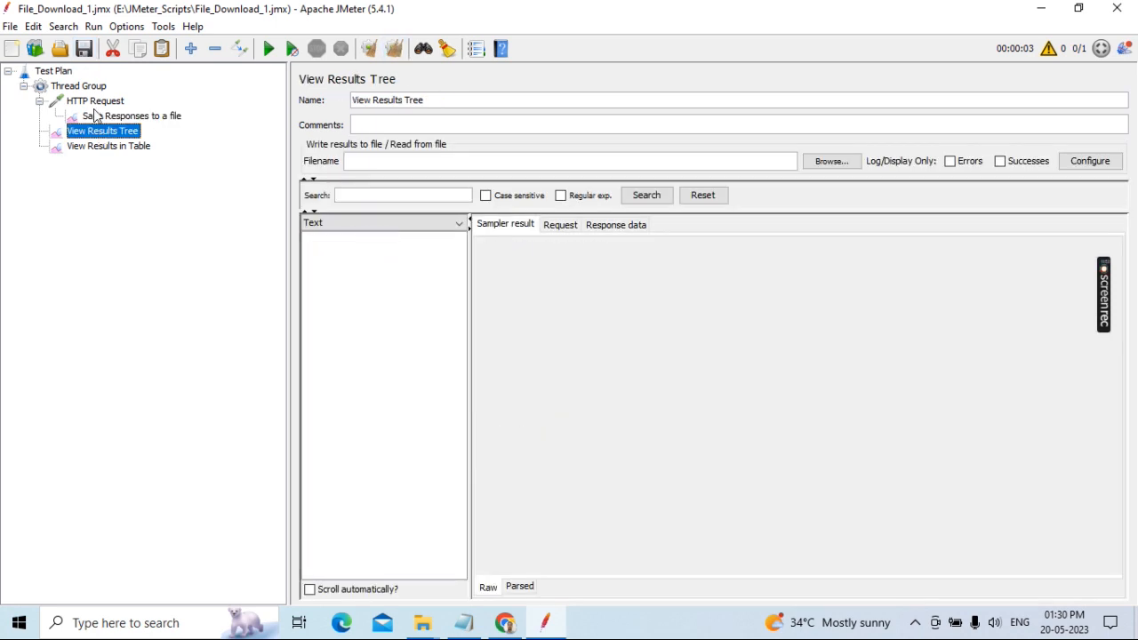
pyautogui.click(96, 101)
pyautogui.click(99, 87)
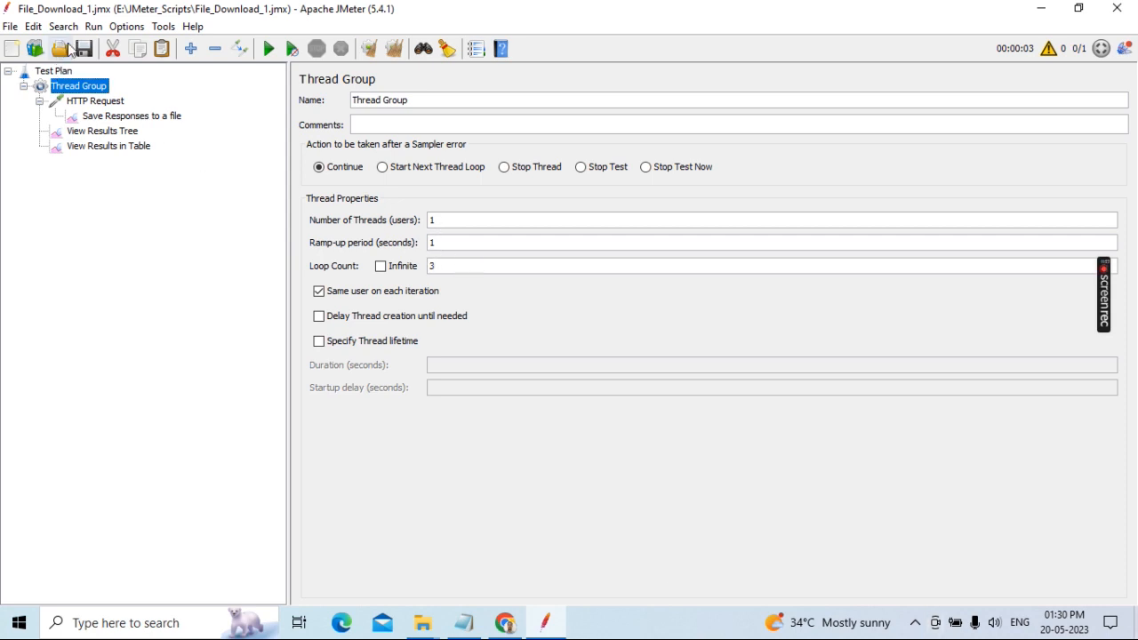
pyautogui.click(114, 132)
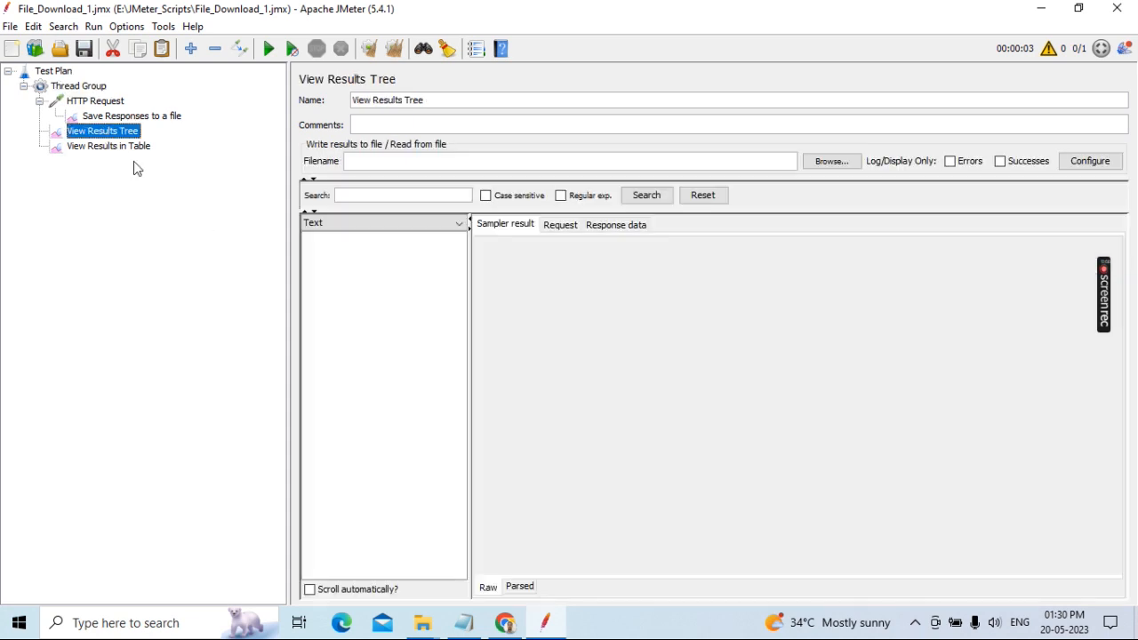
# Step: Check the FTP folder in File Explorer, return to JMeter, run the test plan and examine each HTTP Request's sampler result
pyautogui.moveTo(424, 622)
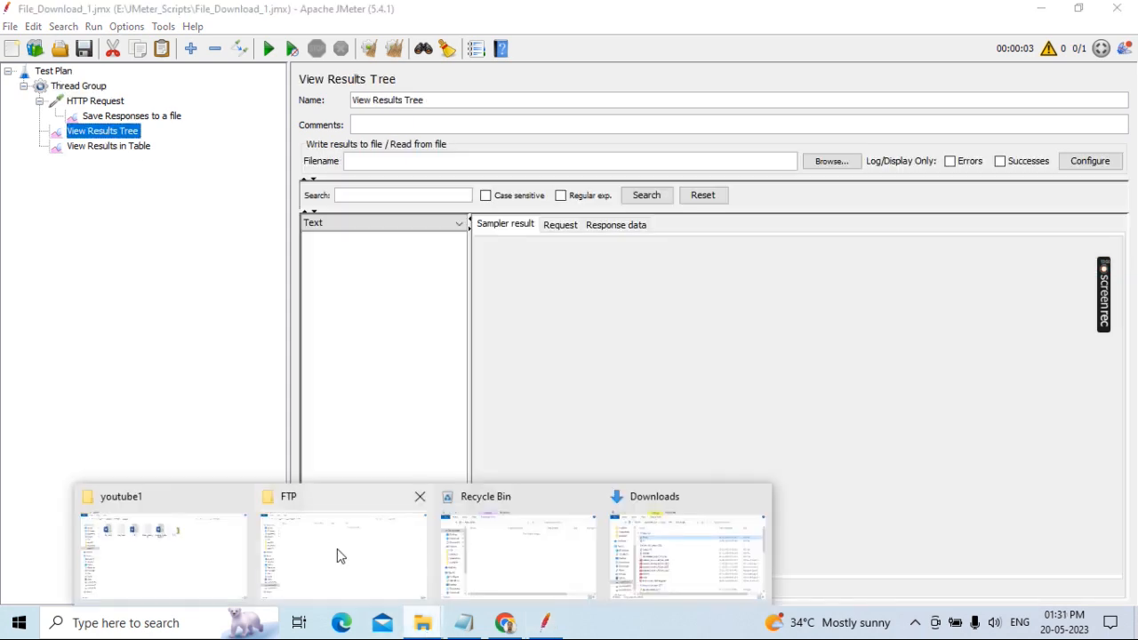
pyautogui.click(338, 554)
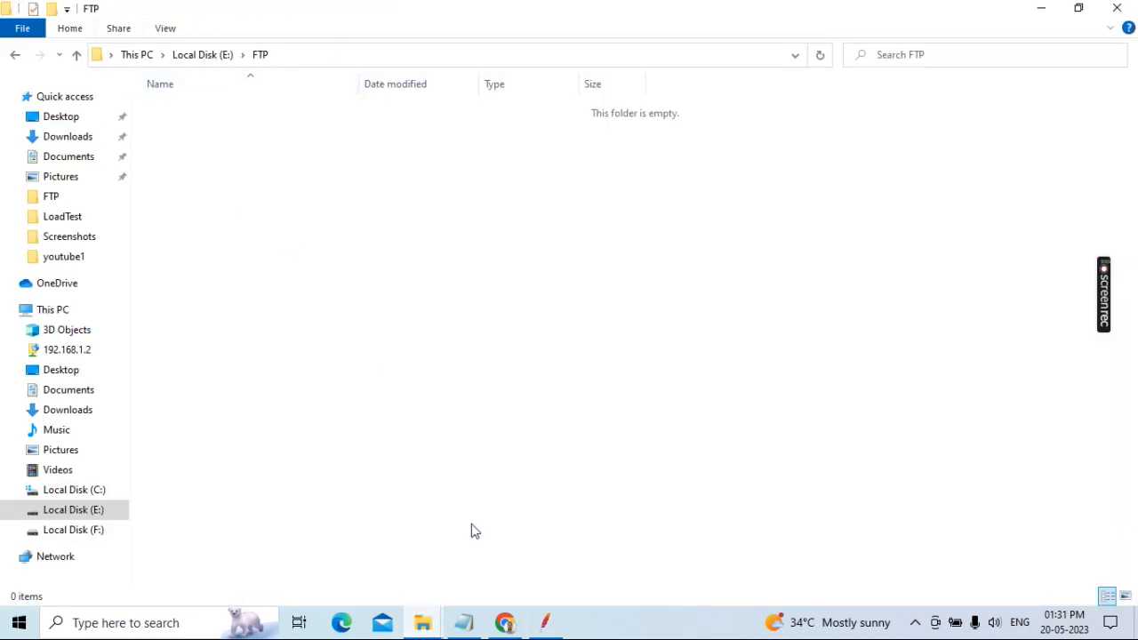
pyautogui.click(545, 622)
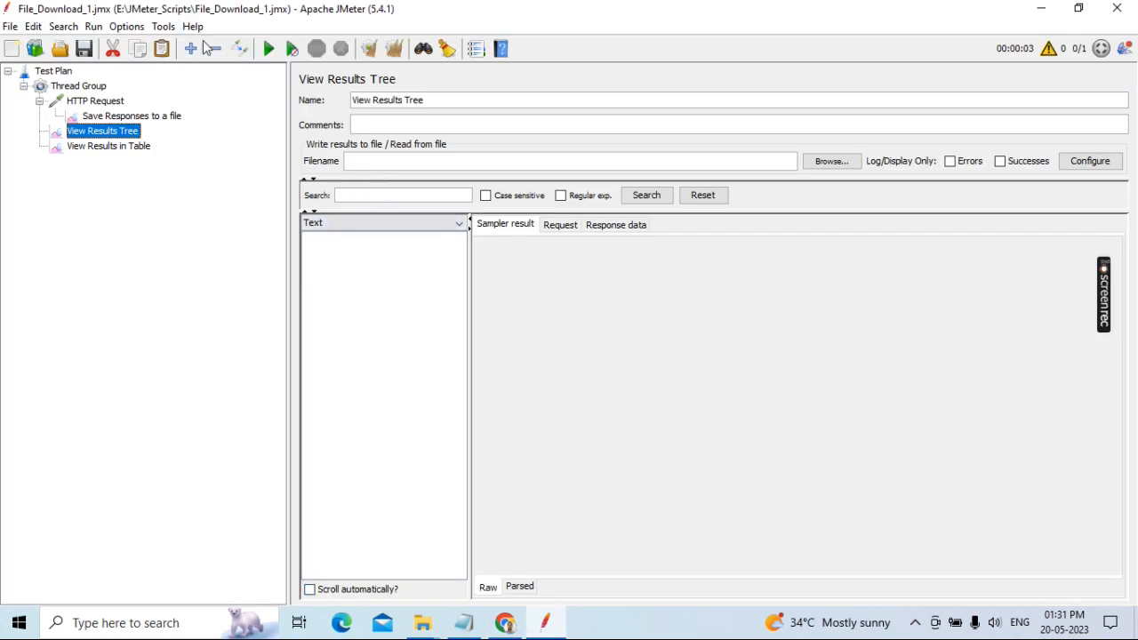
pyautogui.click(269, 48)
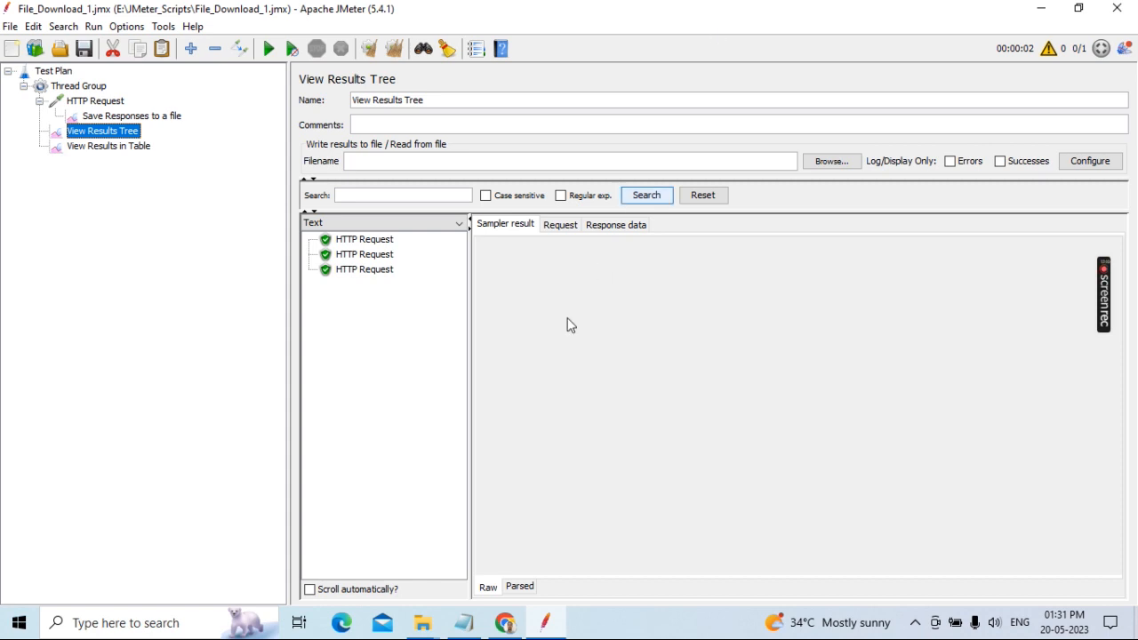
pyautogui.click(380, 240)
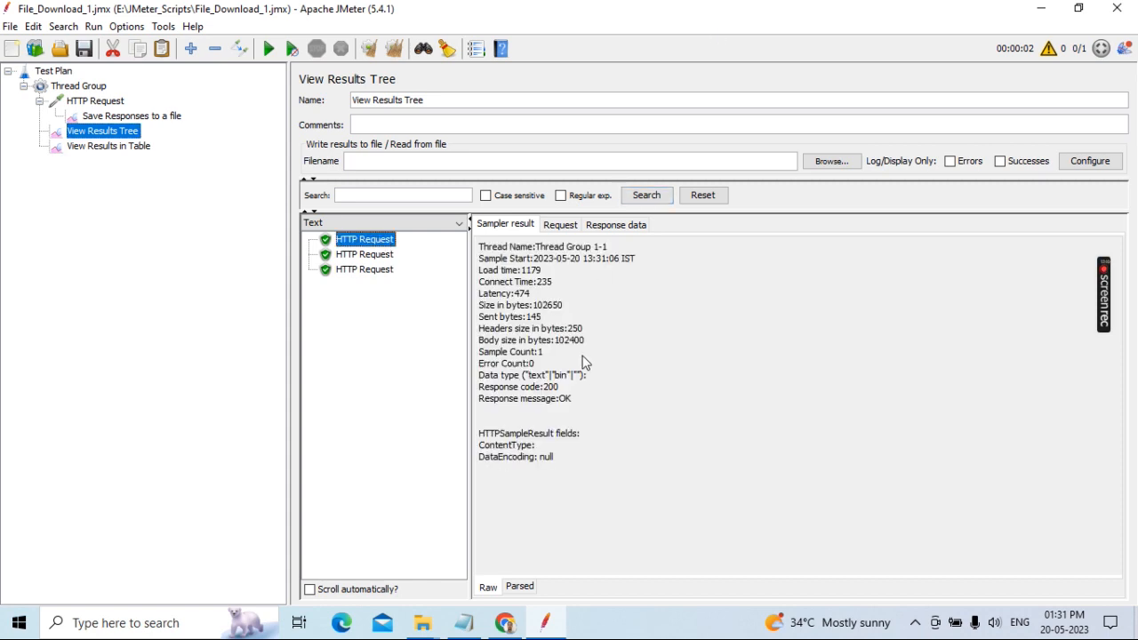
pyautogui.click(365, 255)
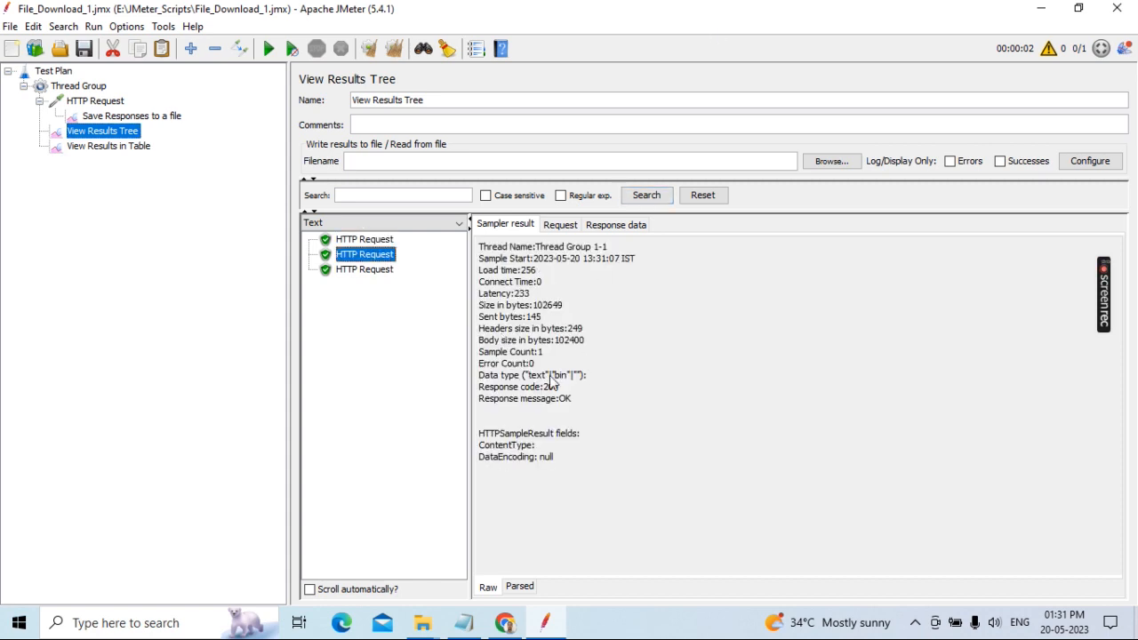
pyautogui.click(369, 271)
# Step: Switch to the FTP folder in File Explorer and delete Test1.unknown, Test2.unknown and Test3.unknown
pyautogui.moveTo(424, 610)
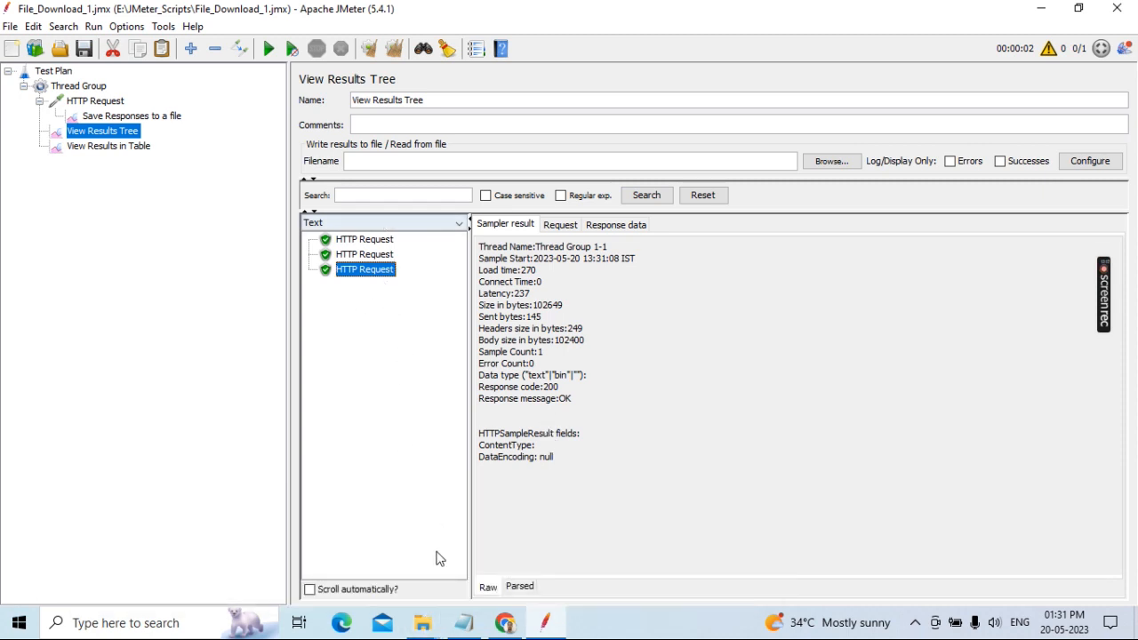
pyautogui.click(437, 627)
pyautogui.click(383, 547)
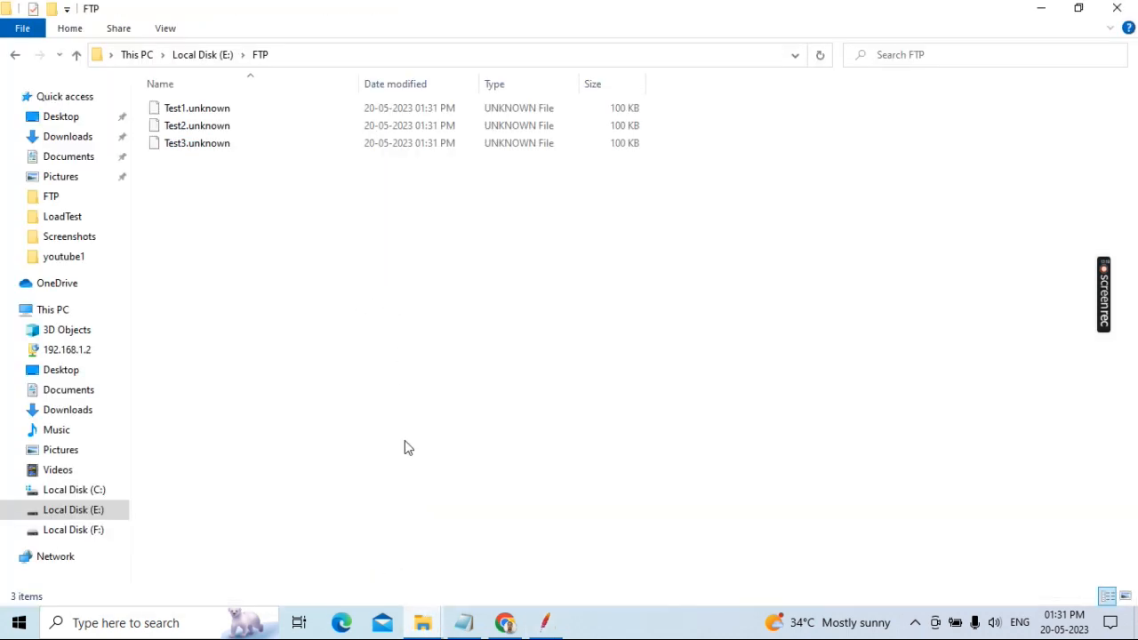
pyautogui.click(183, 107)
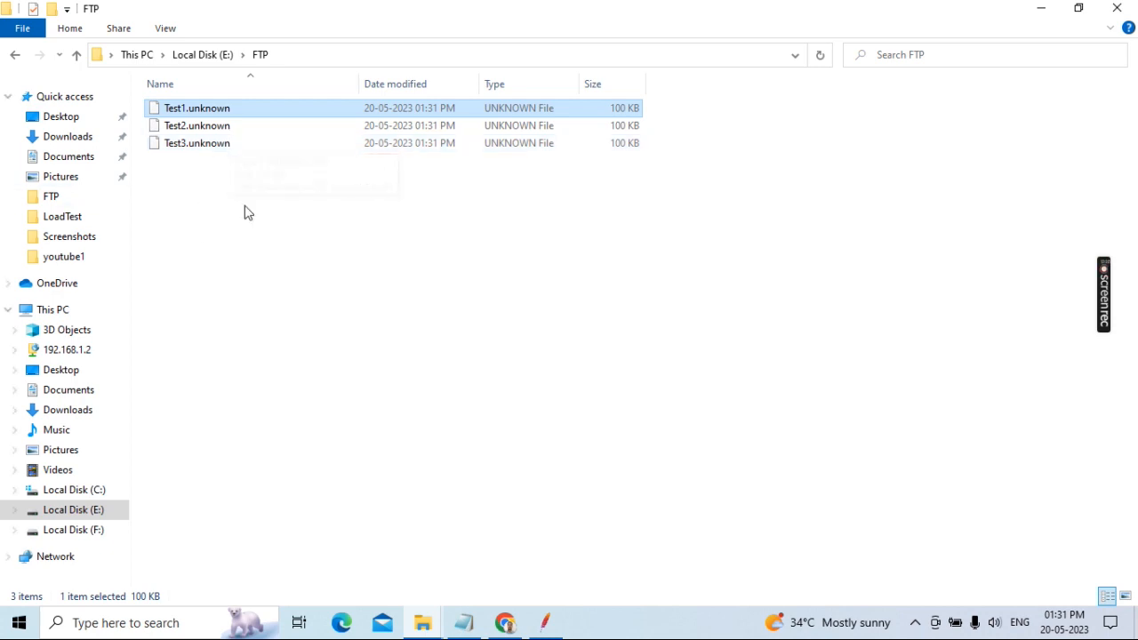
pyautogui.click(265, 290)
pyautogui.hotkey('ctrl', 'a')
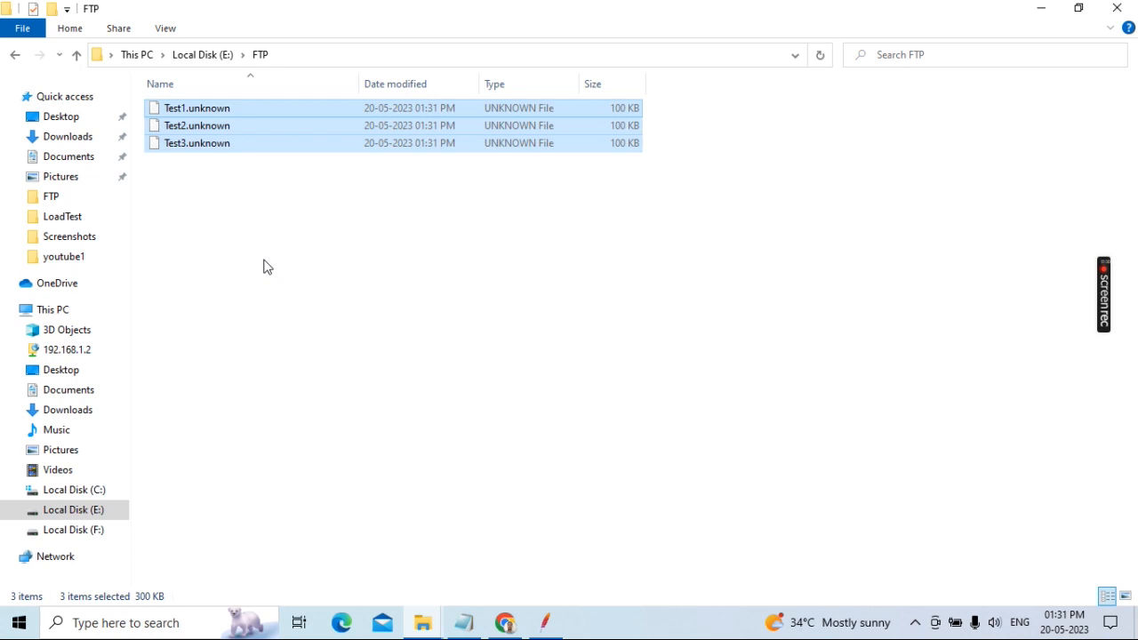
pyautogui.press('Delete')
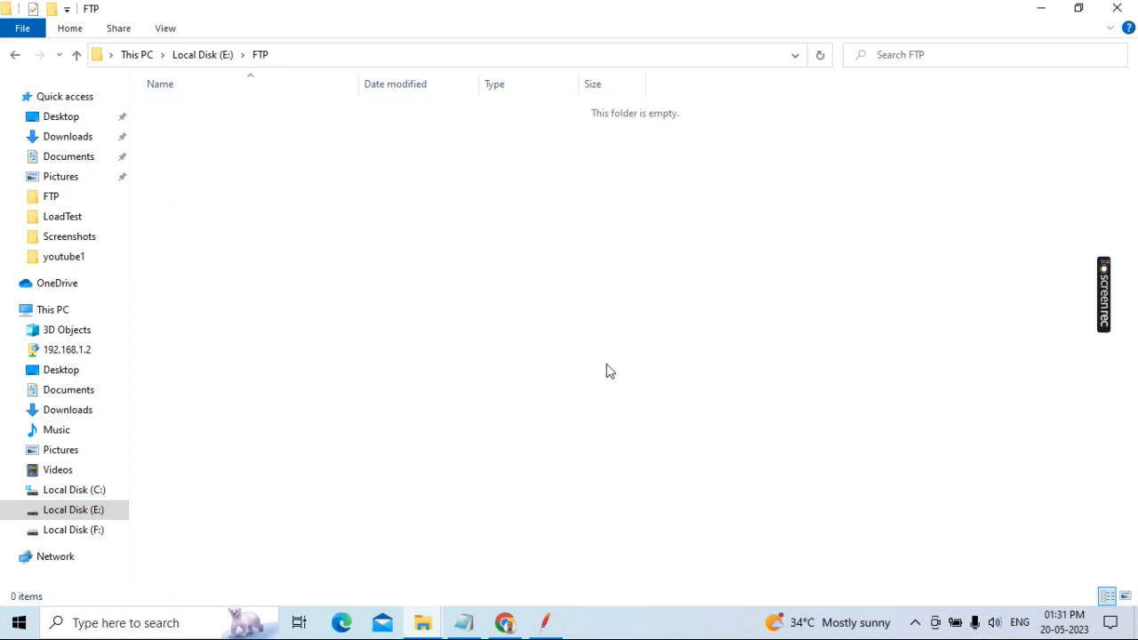
# Step: Return to JMeter, clear all results and enable "Don't add number to prefix" in Save Responses to a file
pyautogui.click(545, 622)
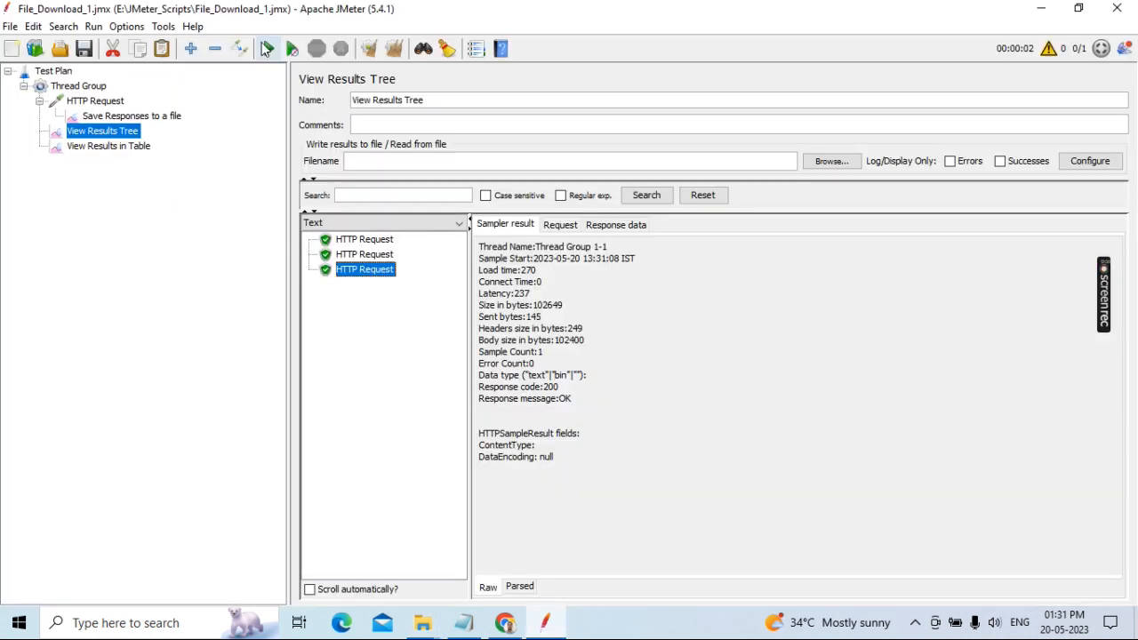
pyautogui.click(394, 48)
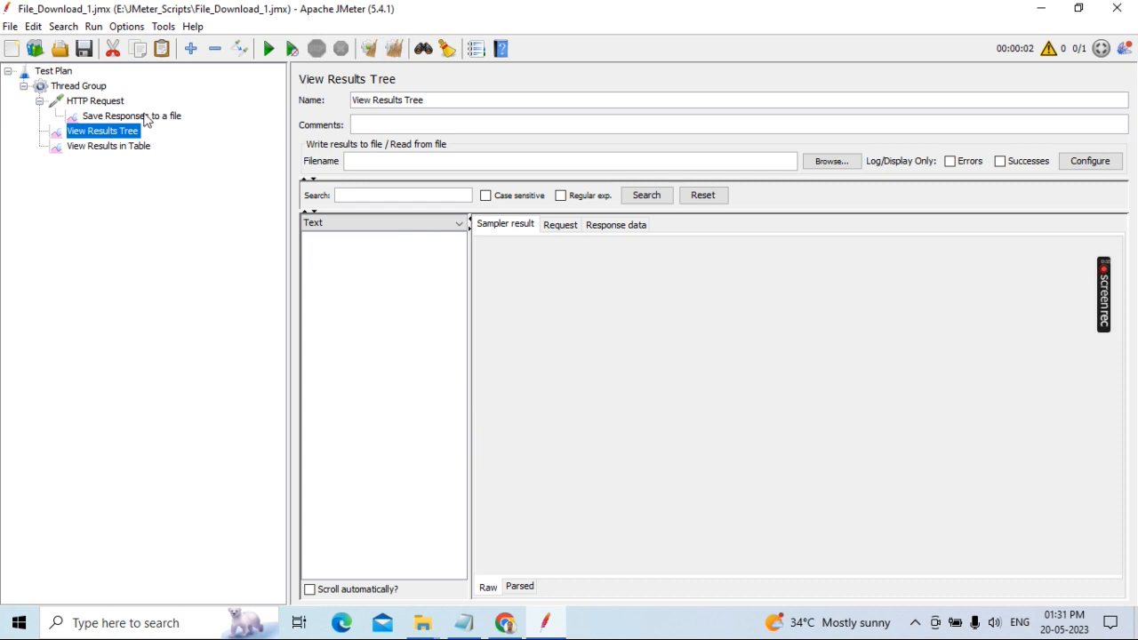
pyautogui.click(146, 117)
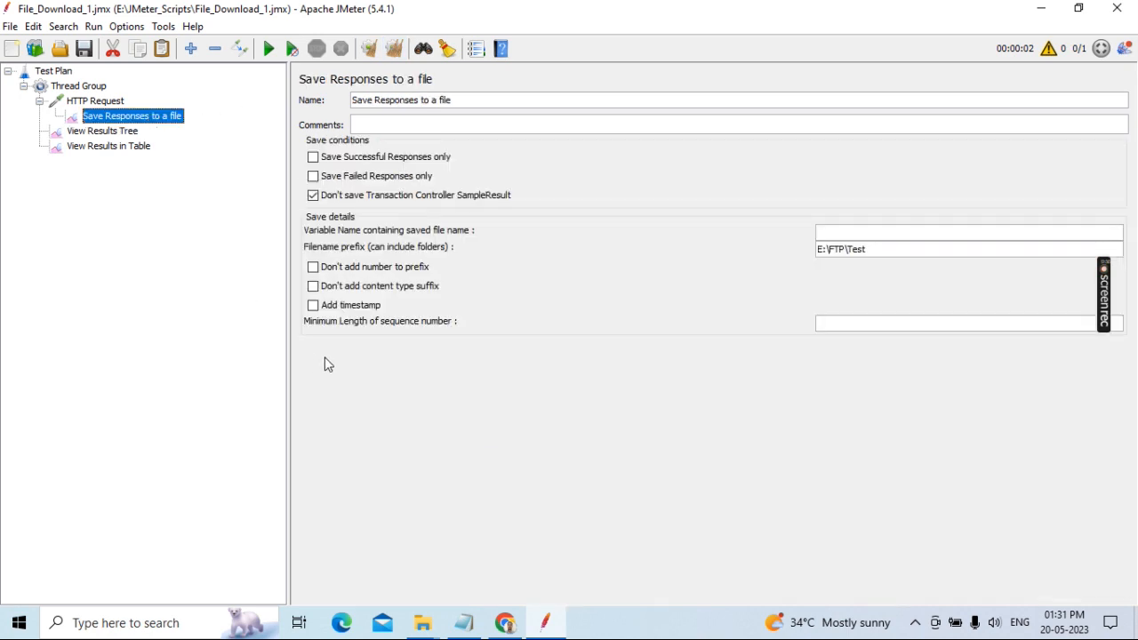
pyautogui.click(313, 269)
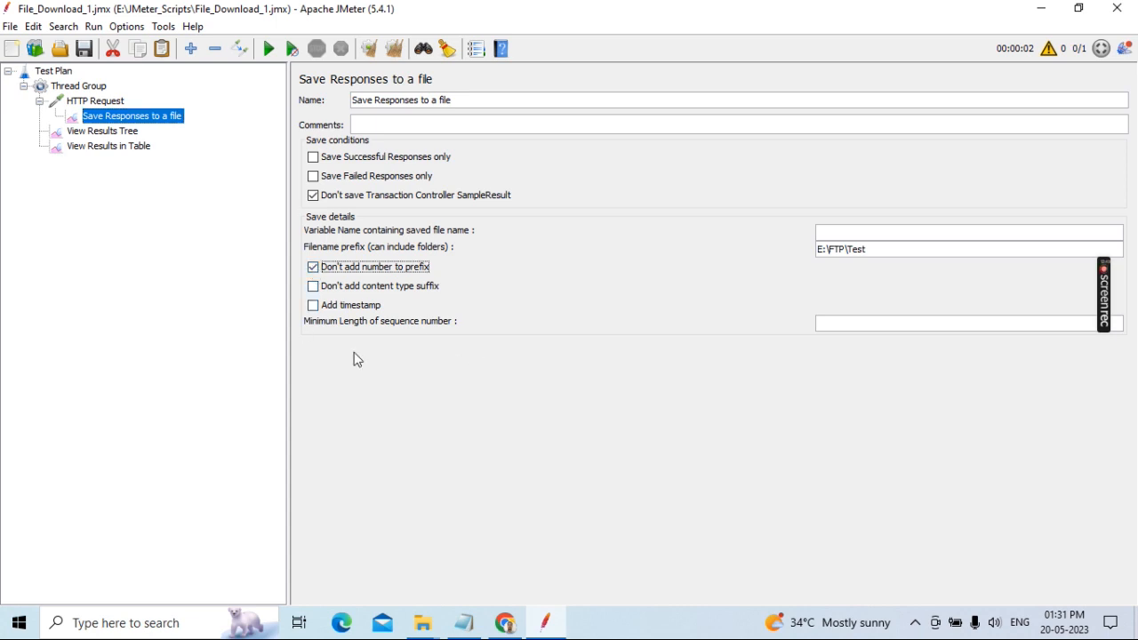
pyautogui.click(101, 88)
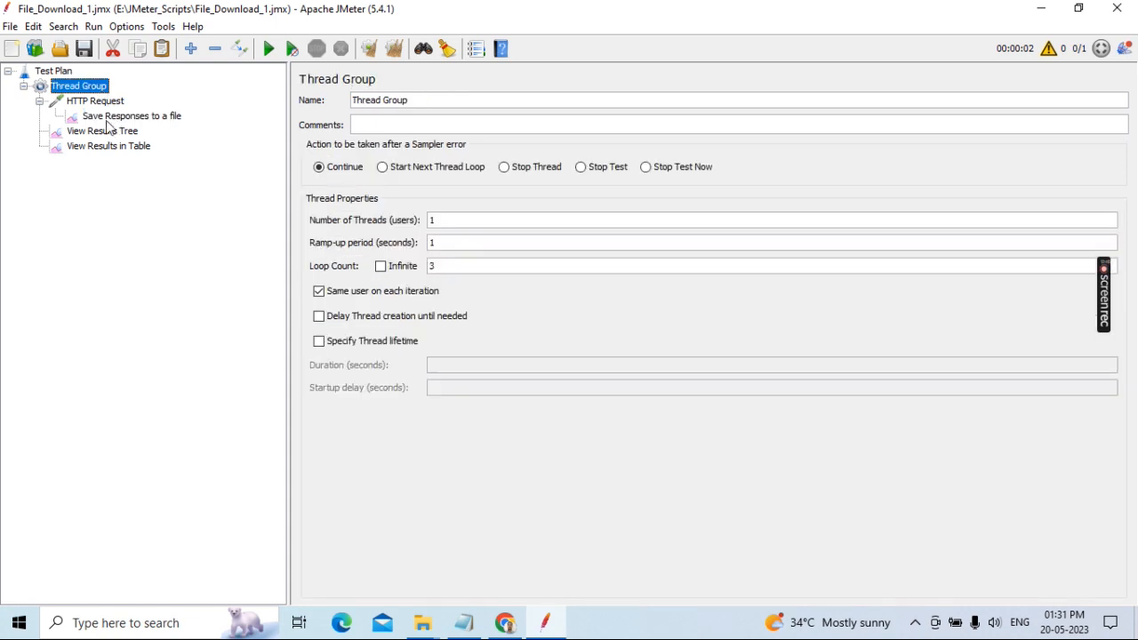
pyautogui.click(108, 117)
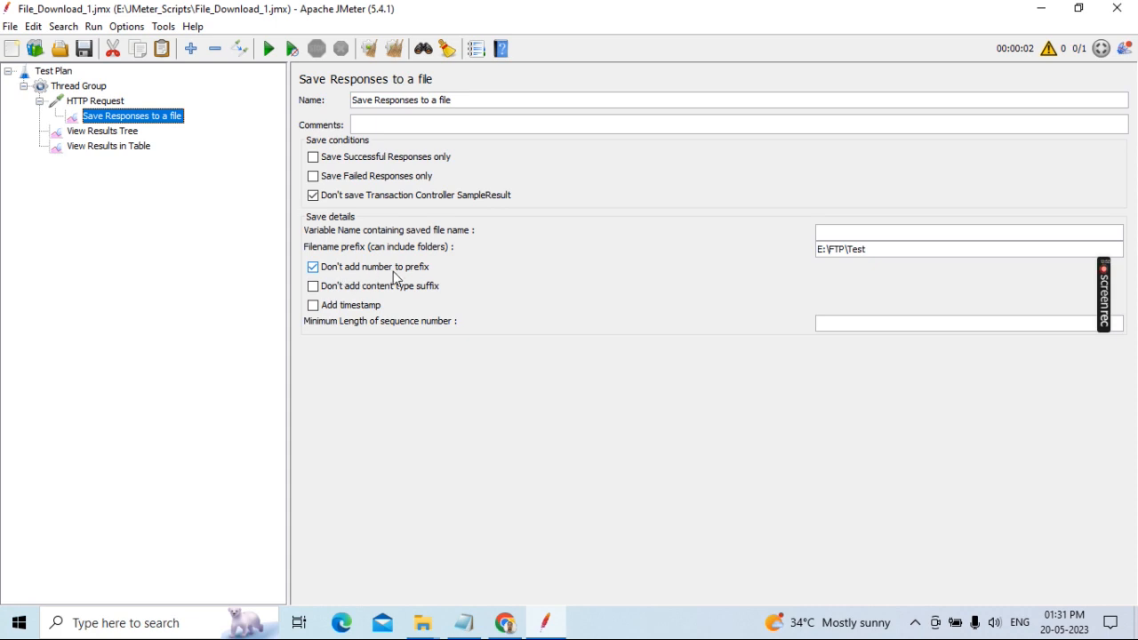
# Step: Run the test plan again with View Results Tree open and examine the second and third HTTP Request results
pyautogui.click(133, 133)
pyautogui.click(268, 48)
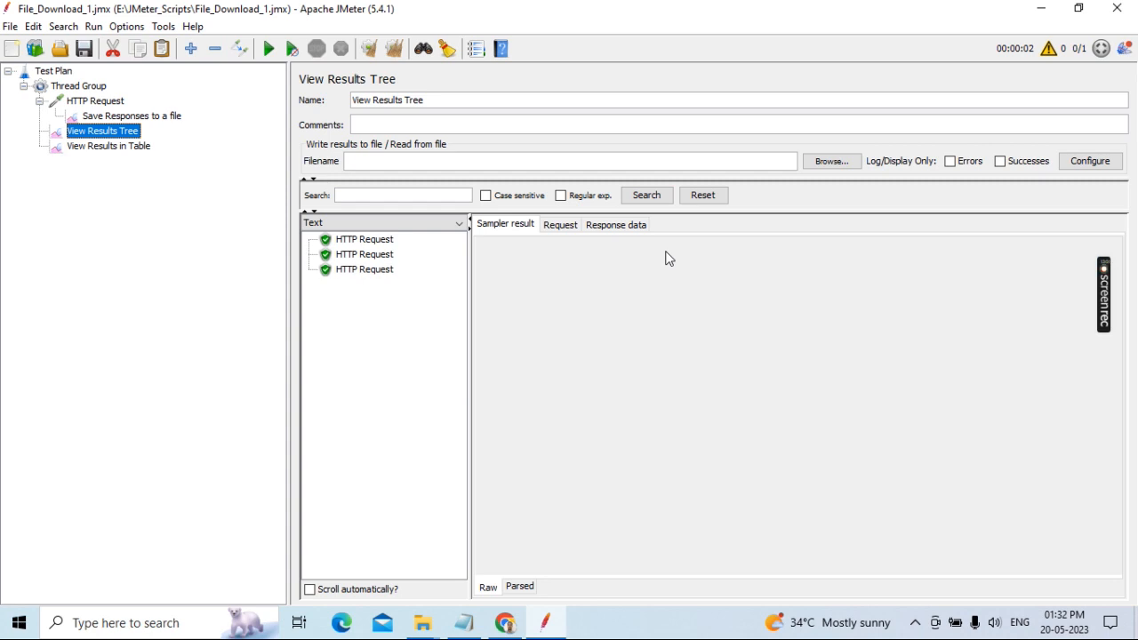
pyautogui.click(382, 256)
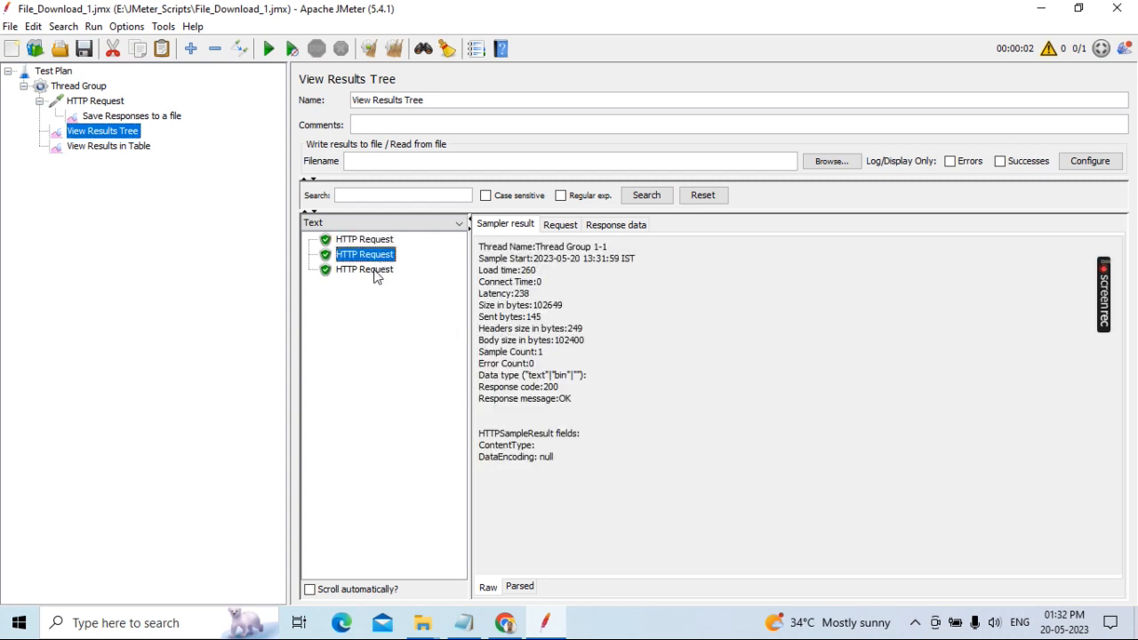
pyautogui.click(376, 272)
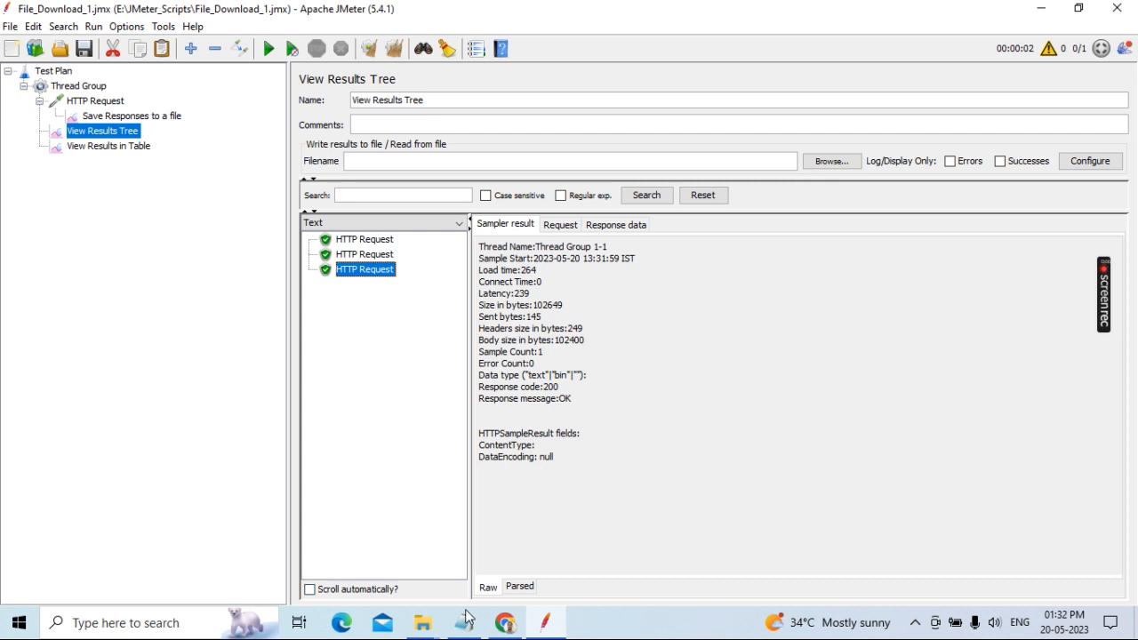
# Step: Switch to the FTP folder in File Explorer and delete Test.unknown
pyautogui.moveTo(423, 622)
pyautogui.click(361, 569)
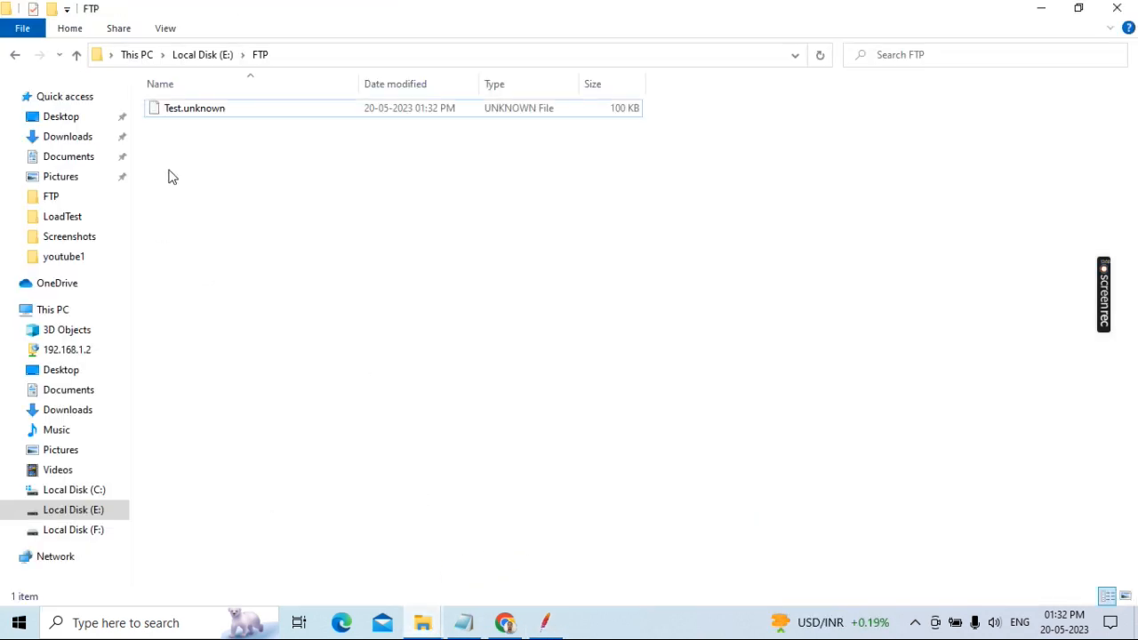
pyautogui.click(184, 110)
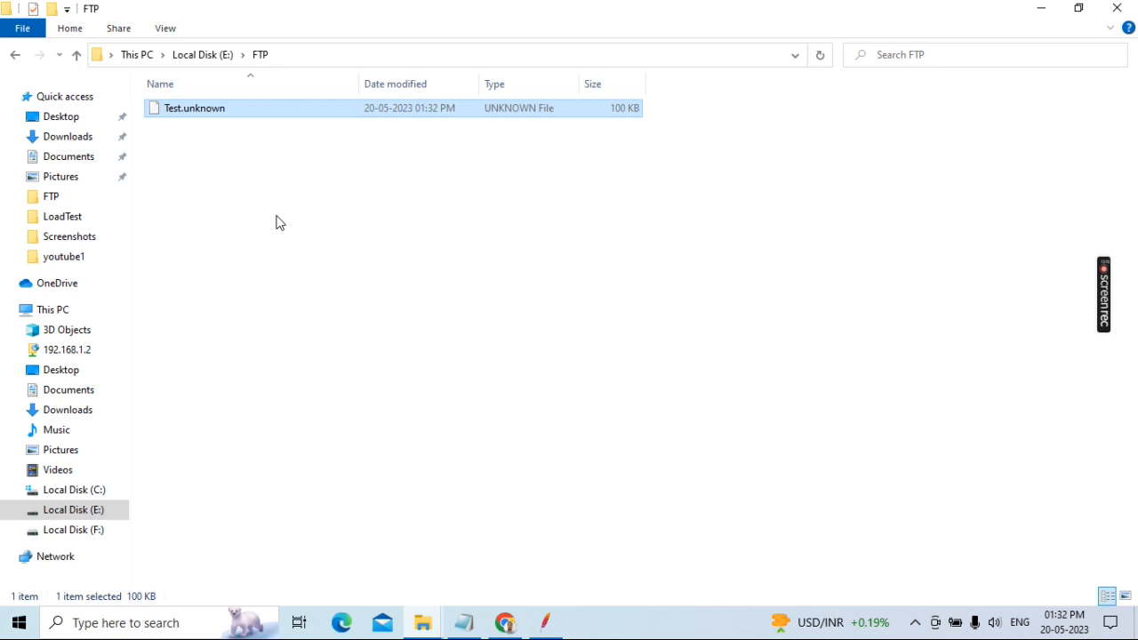
pyautogui.press('Delete')
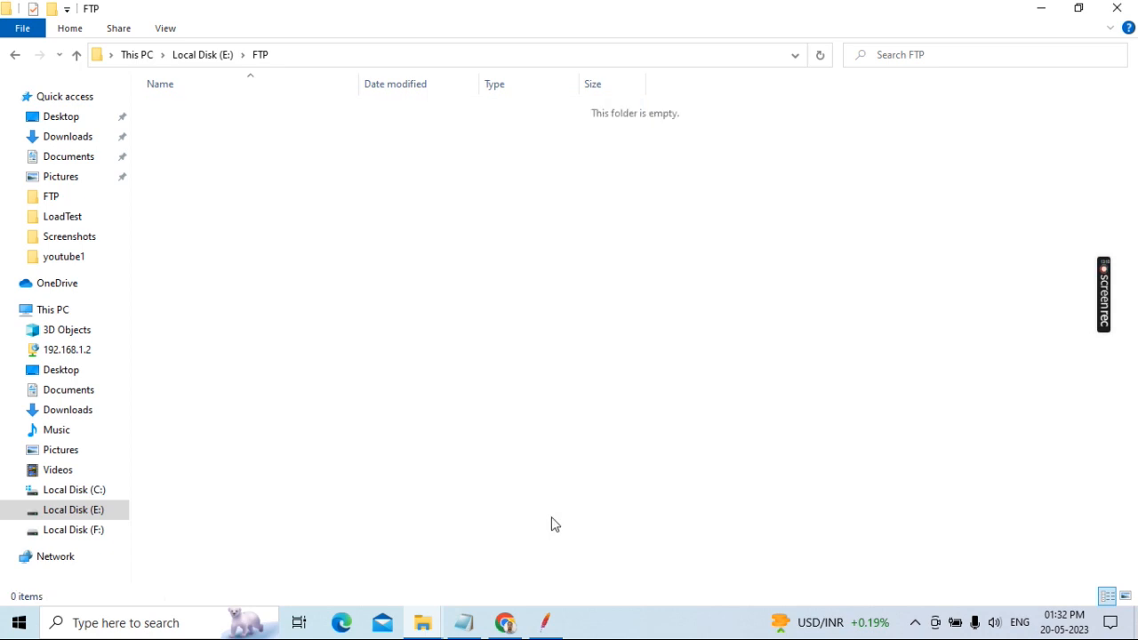
# Step: Return to JMeter, clear all results and review the settings of the Thread Group and HTTP Request
pyautogui.click(545, 622)
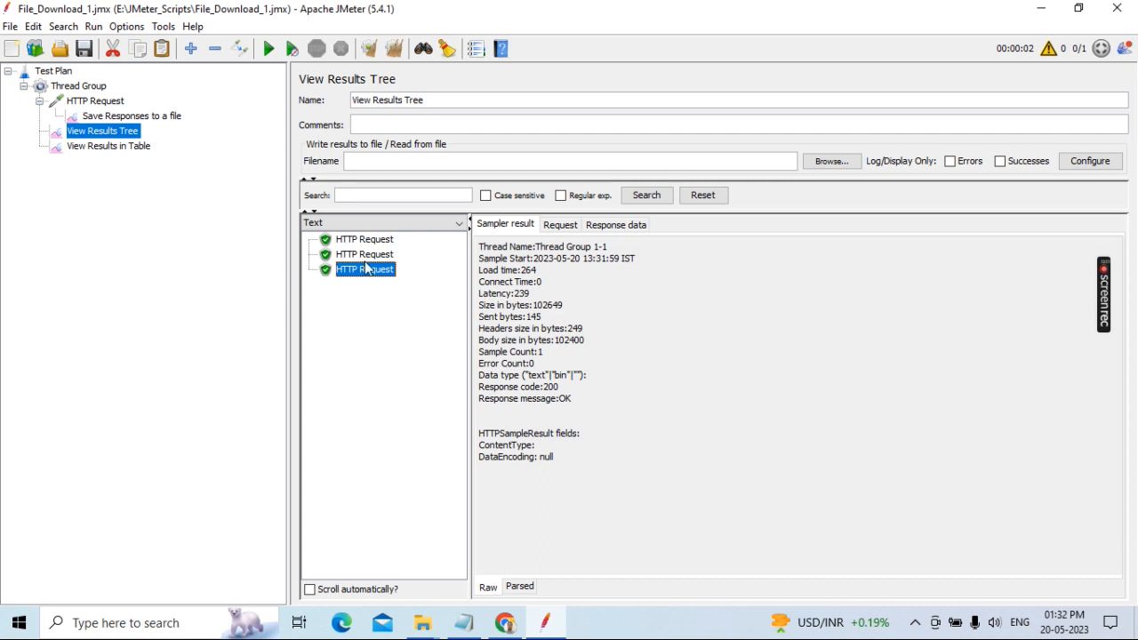
pyautogui.click(395, 48)
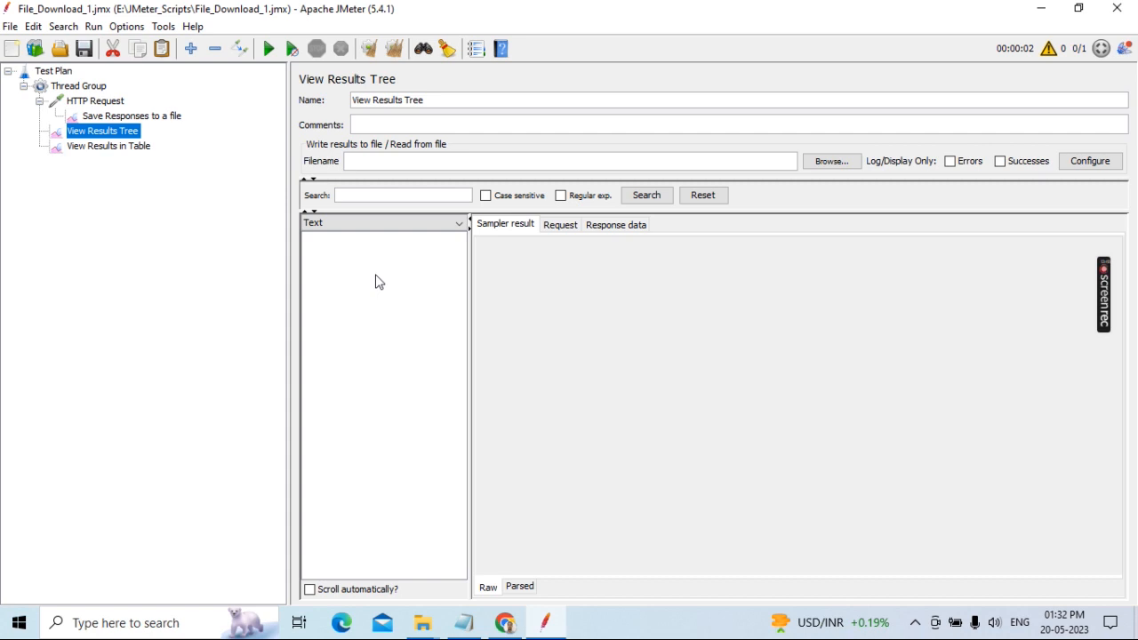
pyautogui.click(61, 73)
pyautogui.click(79, 88)
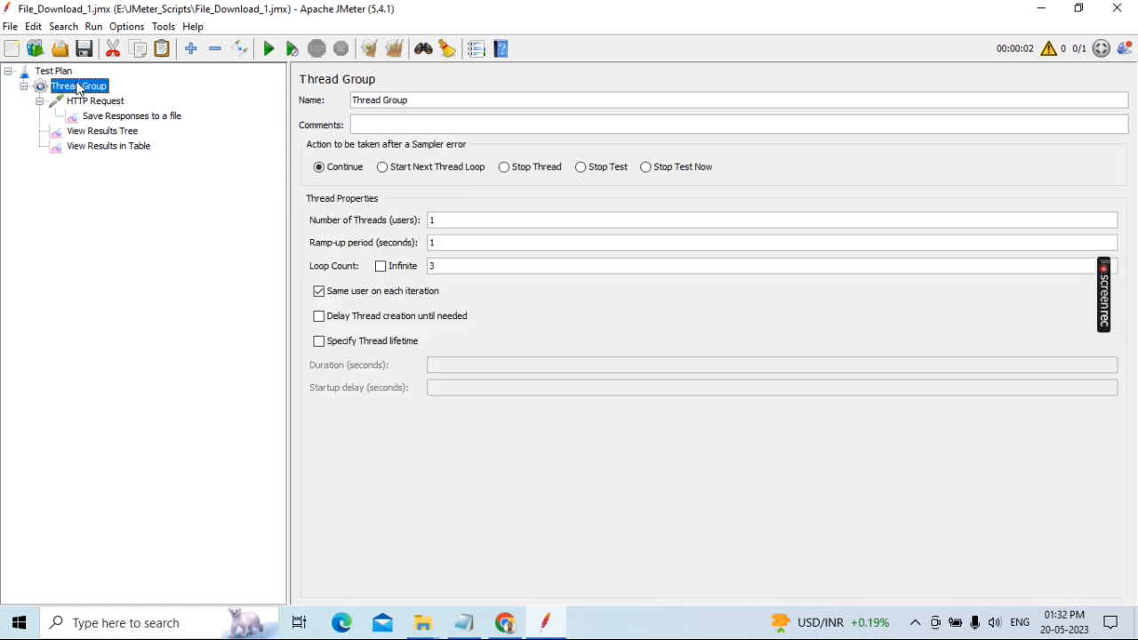
pyautogui.click(92, 103)
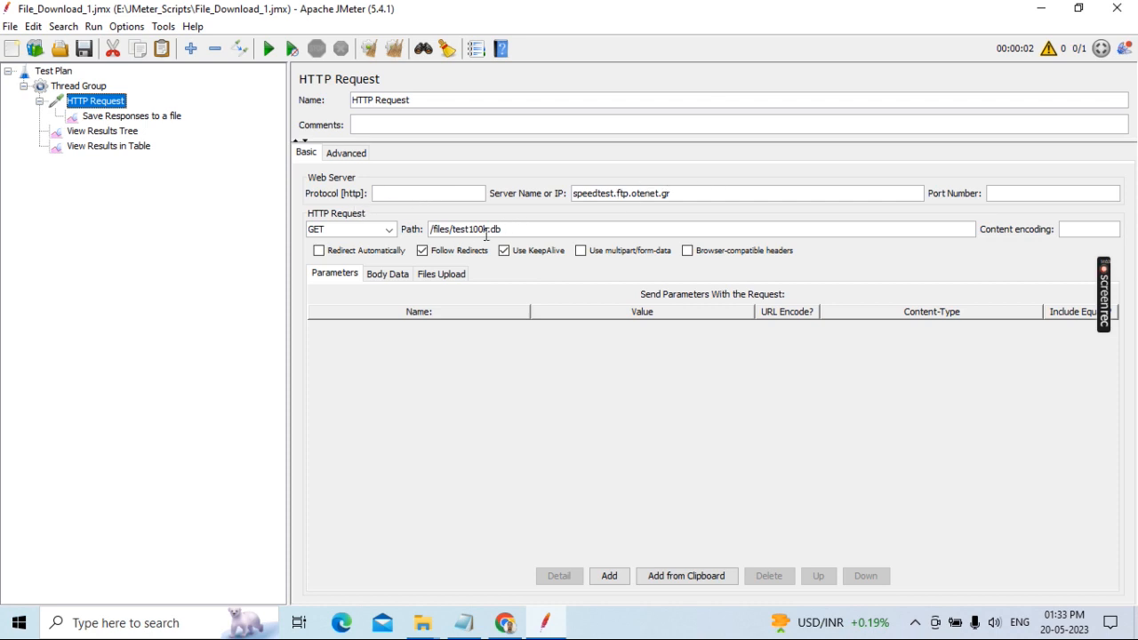
# Step: Review the Save Responses to a file, View Results Tree and View Results in Table elements of the test plan
pyautogui.click(134, 116)
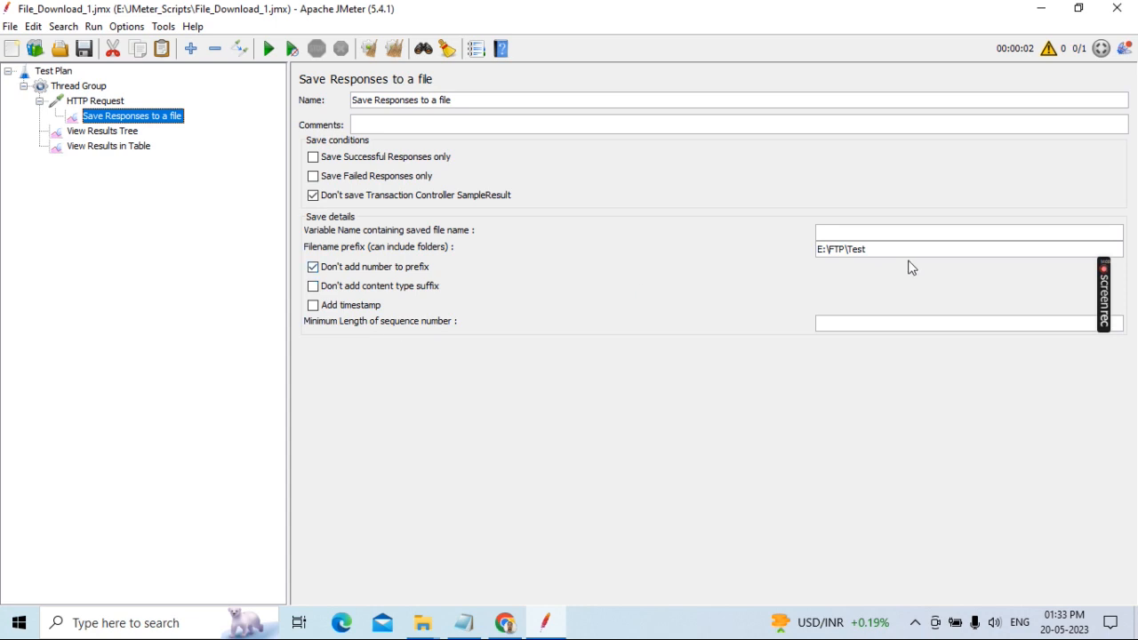
pyautogui.click(120, 133)
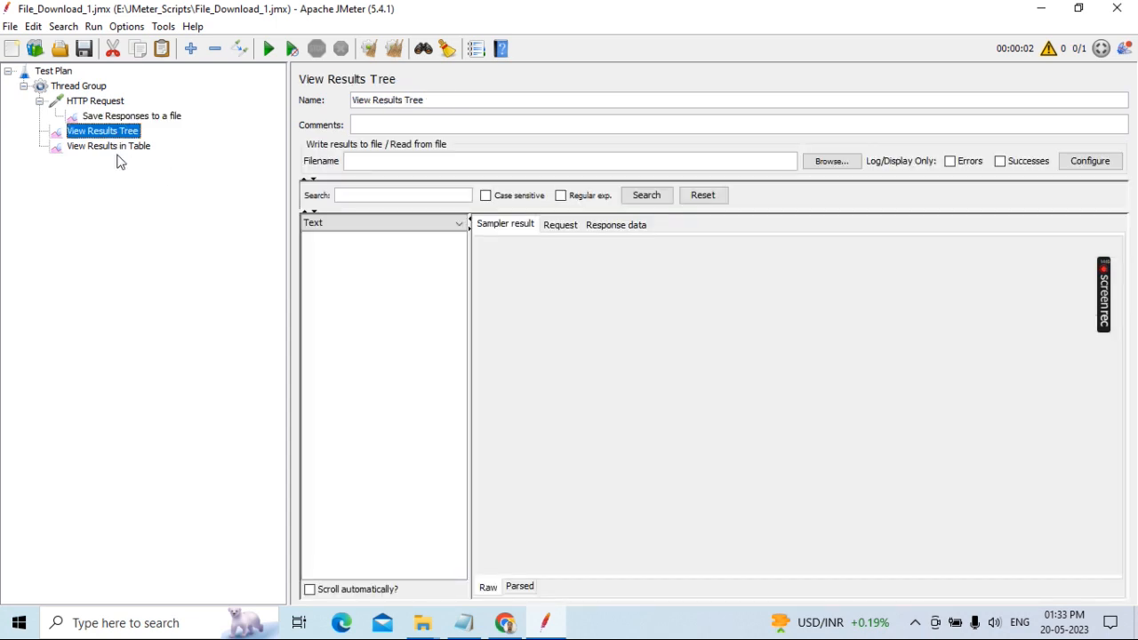
pyautogui.click(129, 147)
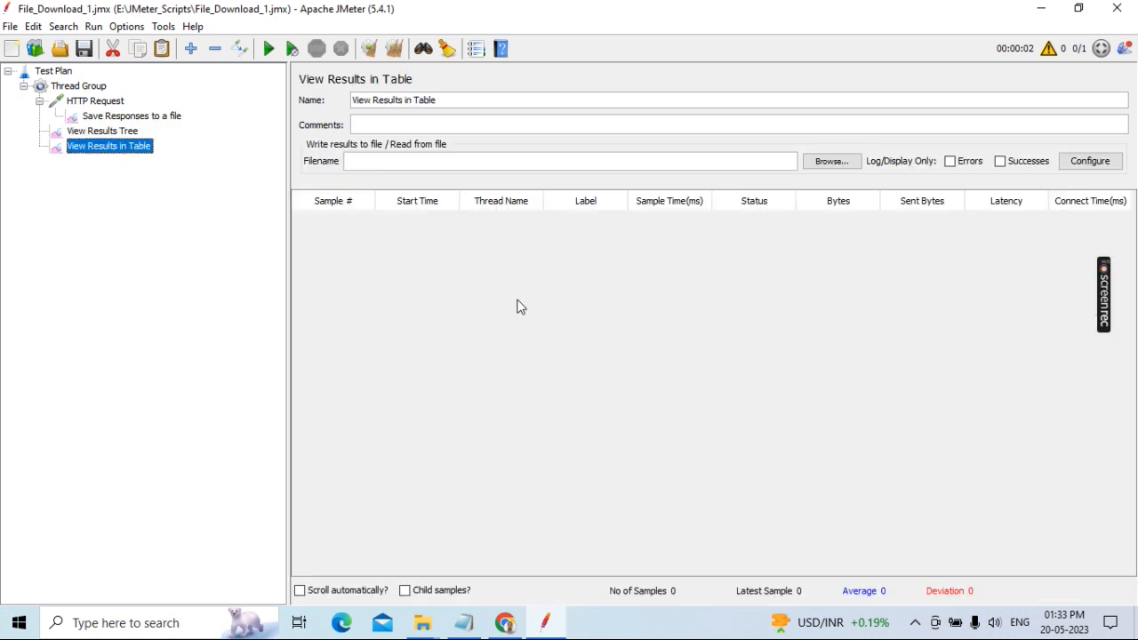
# Step: Switch to the File_Upload notes in Notepad and review the file download heading and steps 1 and 2, highlighting each line
pyautogui.click(464, 622)
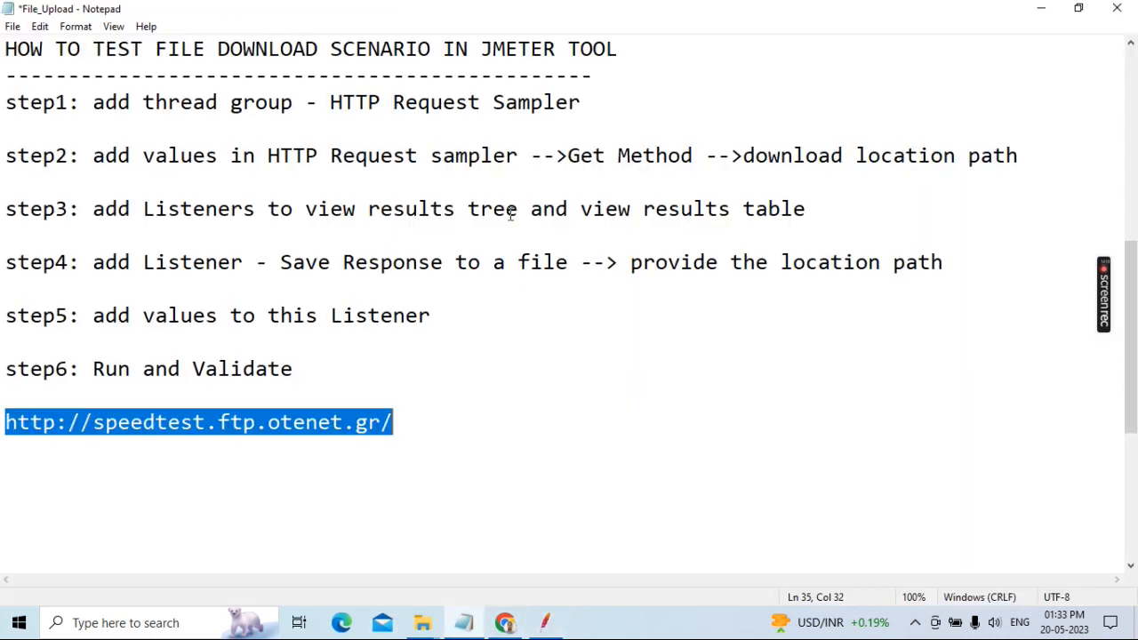
pyautogui.moveTo(618, 49); pyautogui.dragTo(5, 49)
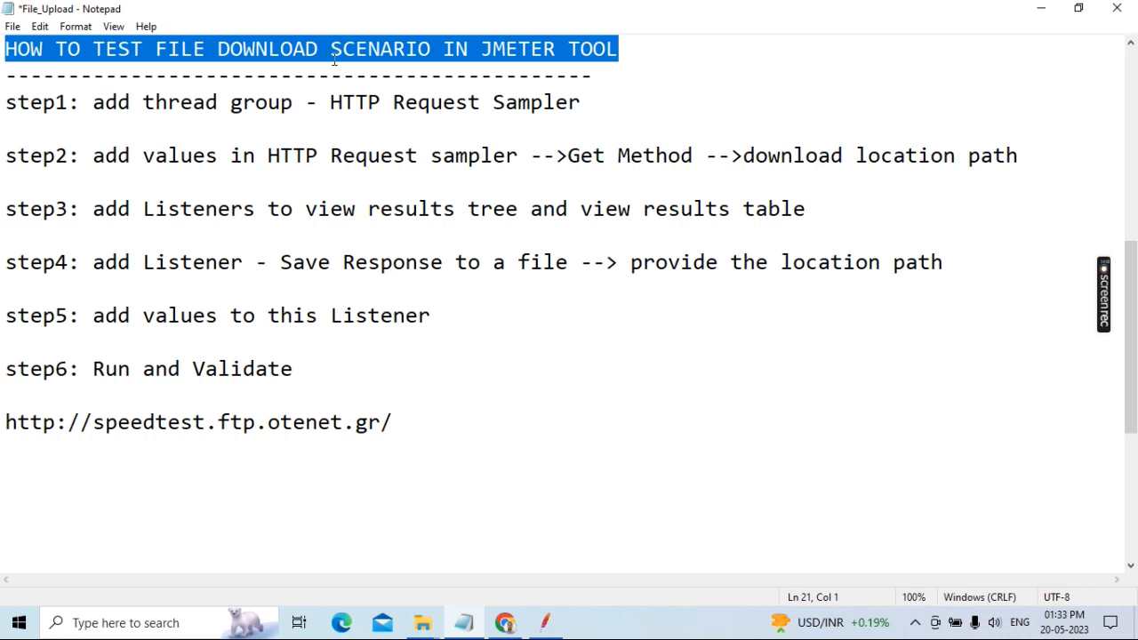
pyautogui.click(625, 50)
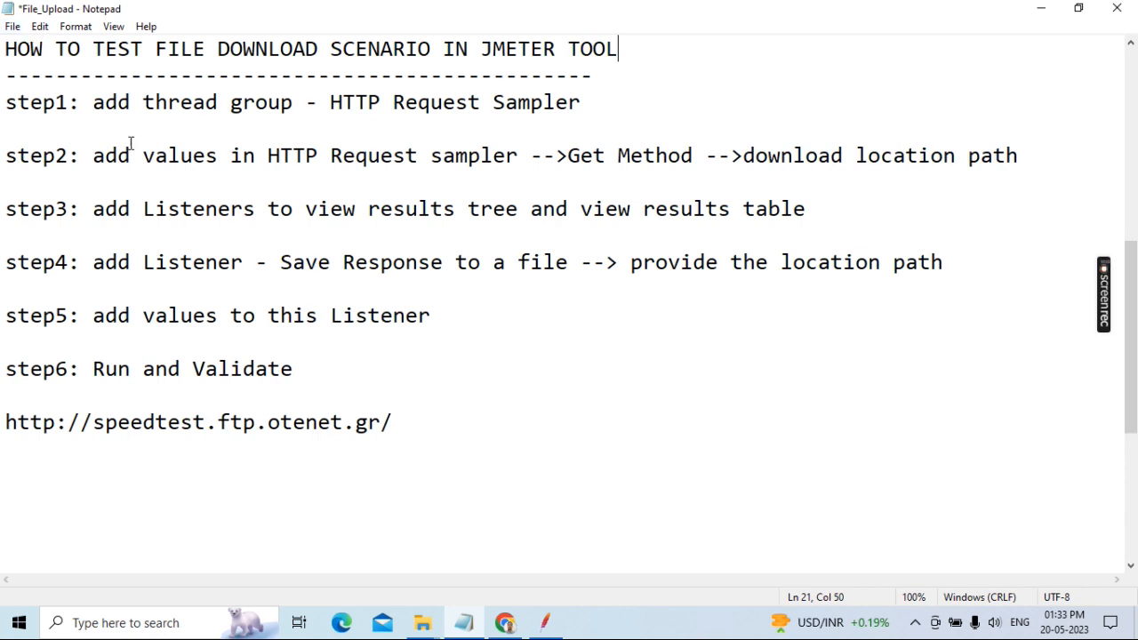
pyautogui.moveTo(5, 49); pyautogui.dragTo(626, 55)
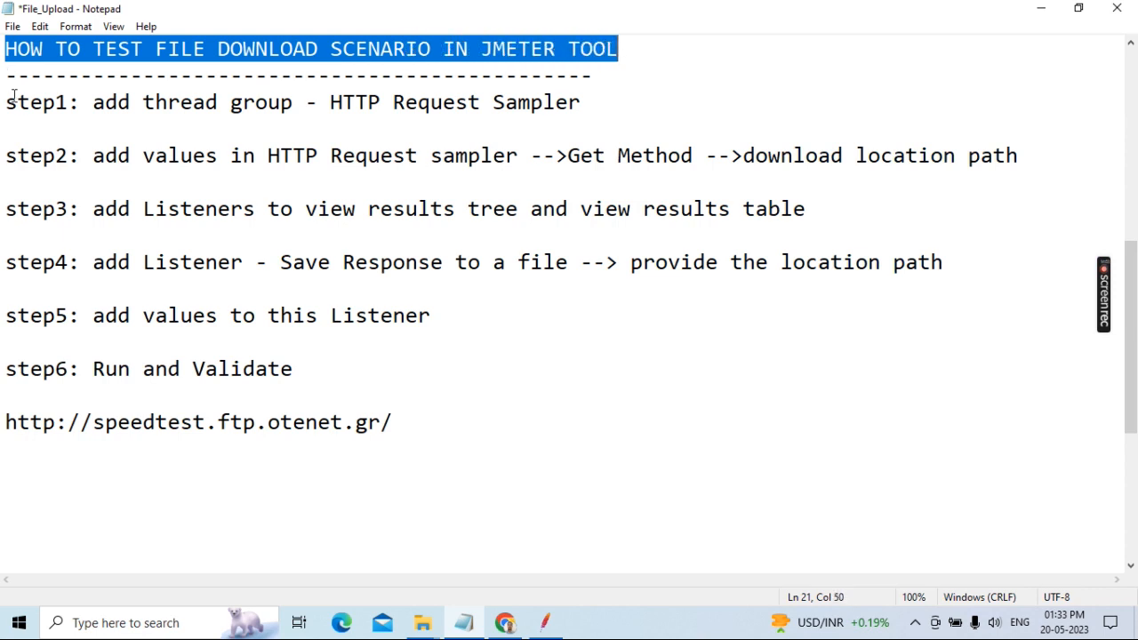
pyautogui.moveTo(7, 102); pyautogui.dragTo(74, 106)
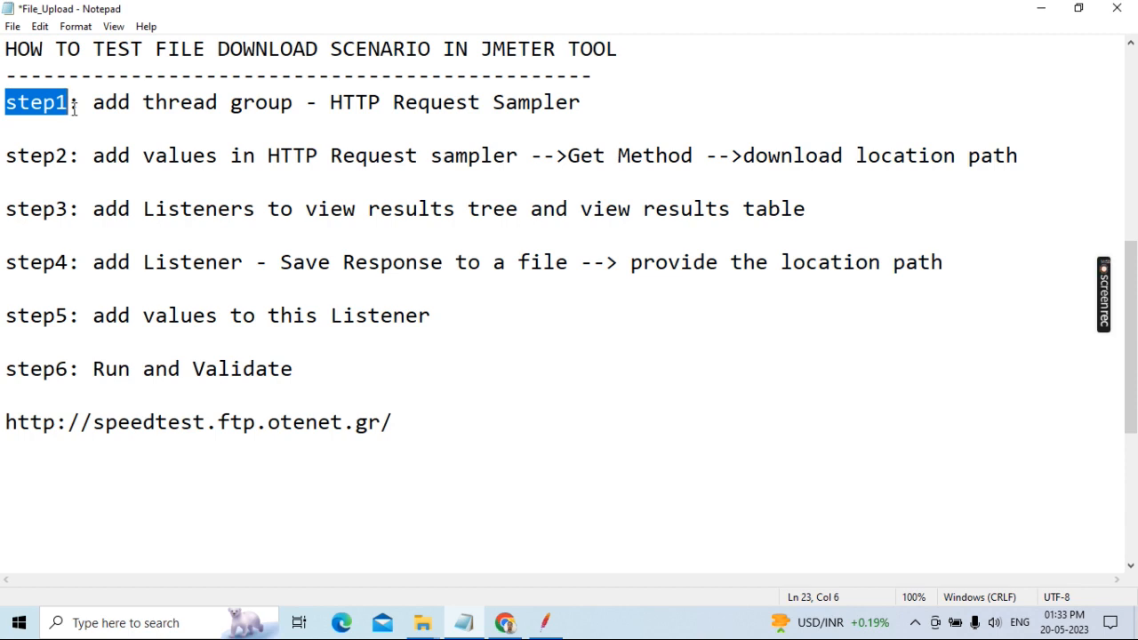
pyautogui.moveTo(73, 107); pyautogui.dragTo(598, 97)
pyautogui.moveTo(9, 155); pyautogui.dragTo(236, 160)
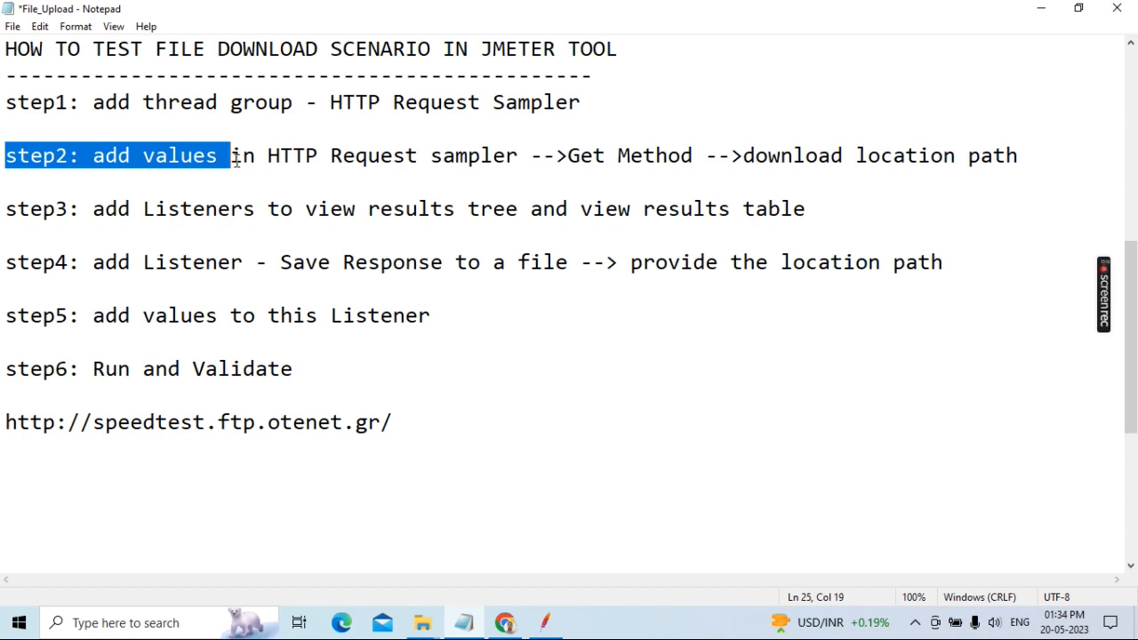
pyautogui.moveTo(235, 160); pyautogui.dragTo(709, 161)
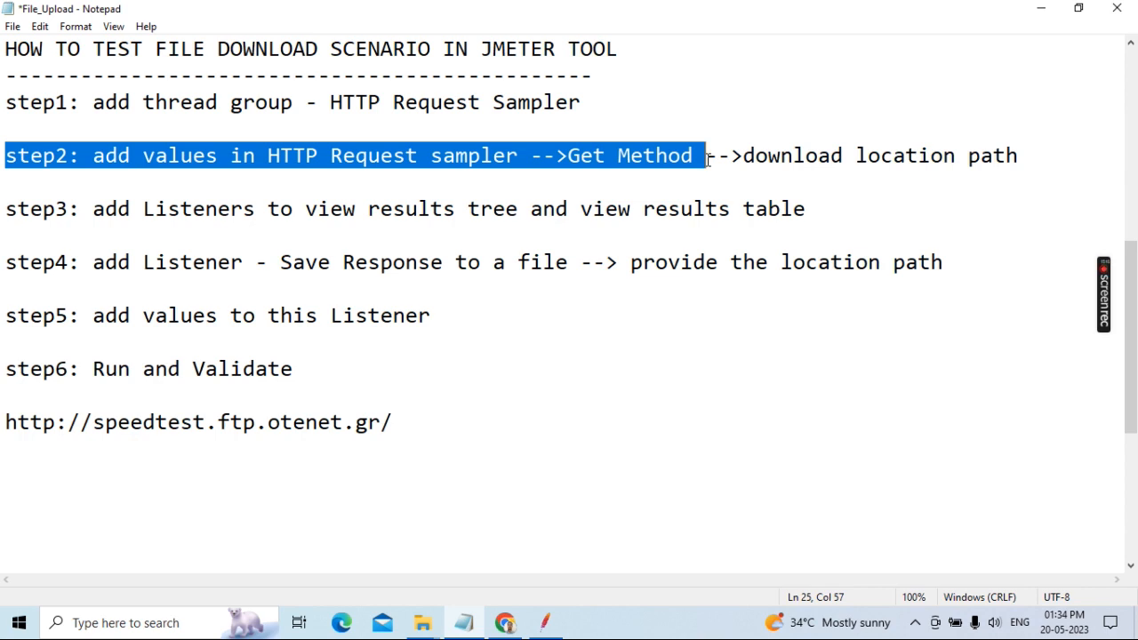
pyautogui.moveTo(708, 161); pyautogui.dragTo(1027, 160)
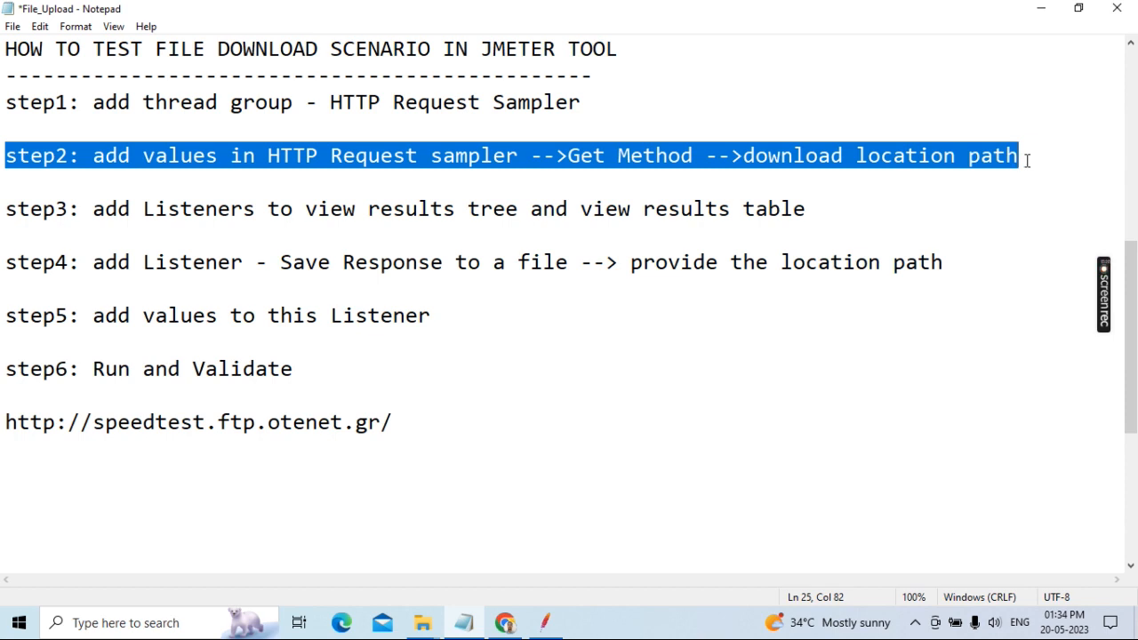
# Step: Review steps 3 to 6 of the notes, from adding the listeners to Run and Validate, highlighting each line
pyautogui.moveTo(5, 209); pyautogui.dragTo(80, 211)
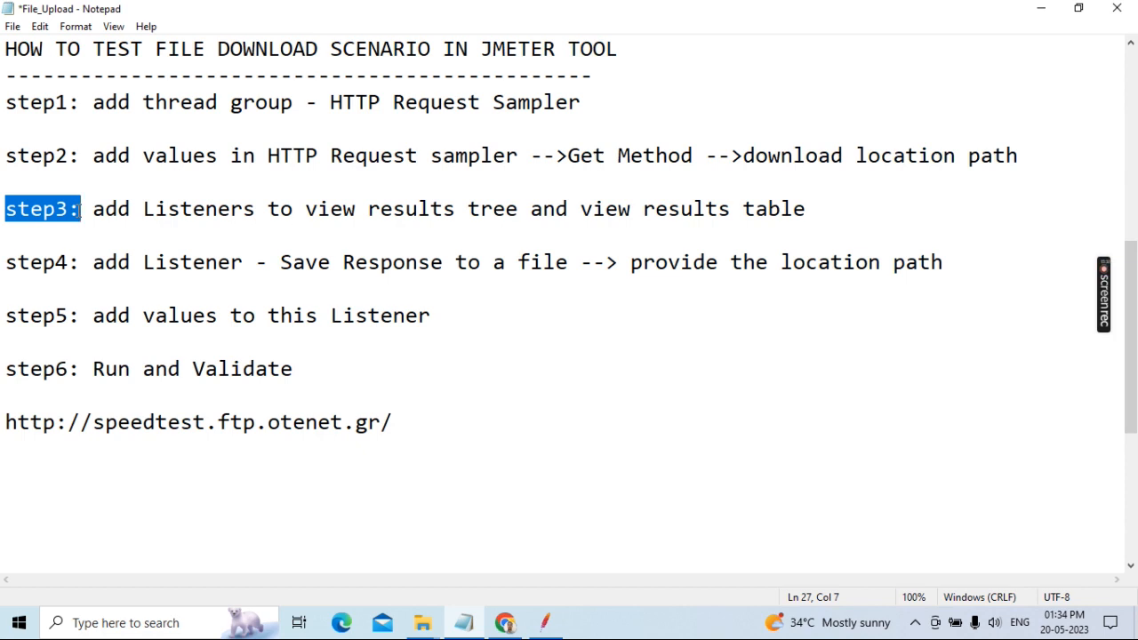
pyautogui.moveTo(80, 211); pyautogui.dragTo(854, 219)
pyautogui.moveTo(6, 262); pyautogui.dragTo(580, 263)
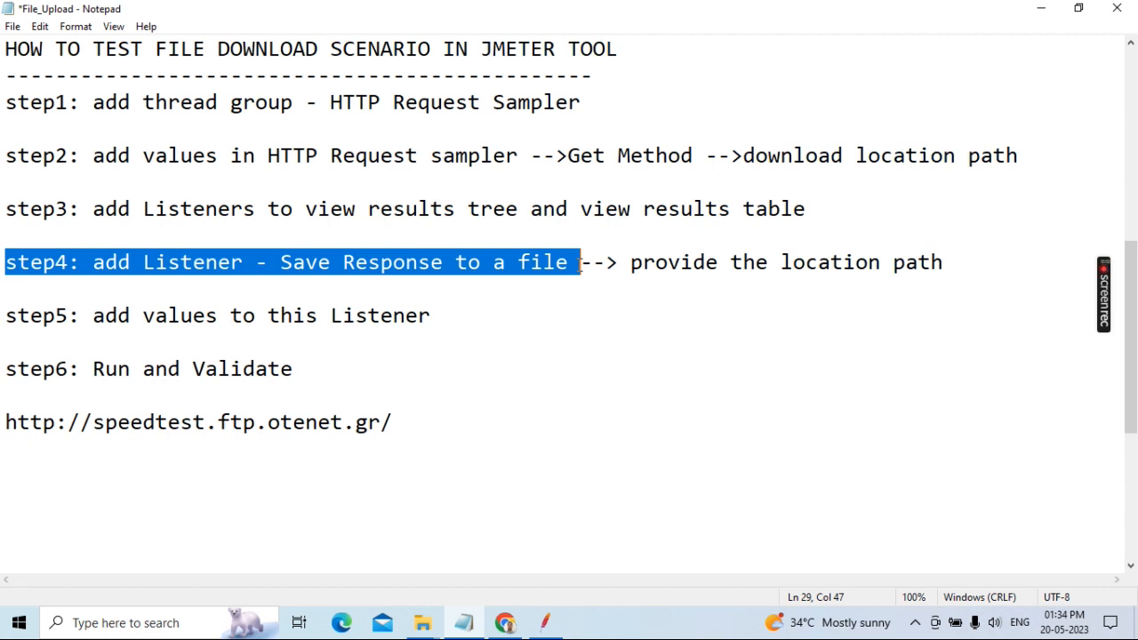
pyautogui.moveTo(580, 262); pyautogui.dragTo(976, 278)
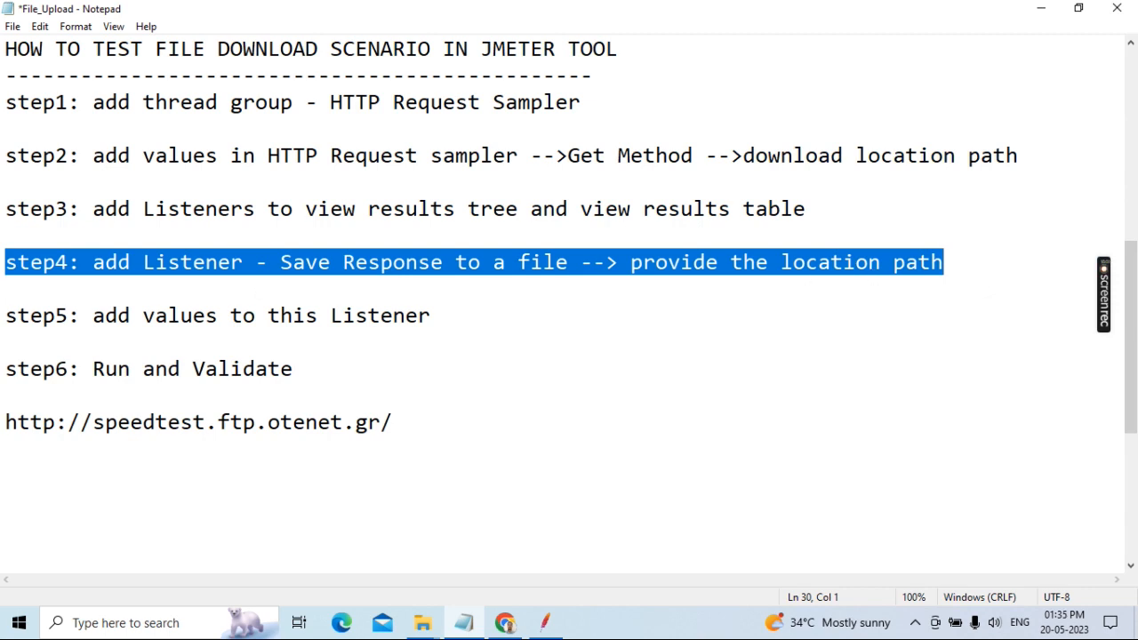
pyautogui.press('Down')
pyautogui.moveTo(5, 316); pyautogui.dragTo(435, 317)
pyautogui.moveTo(5, 369); pyautogui.dragTo(315, 374)
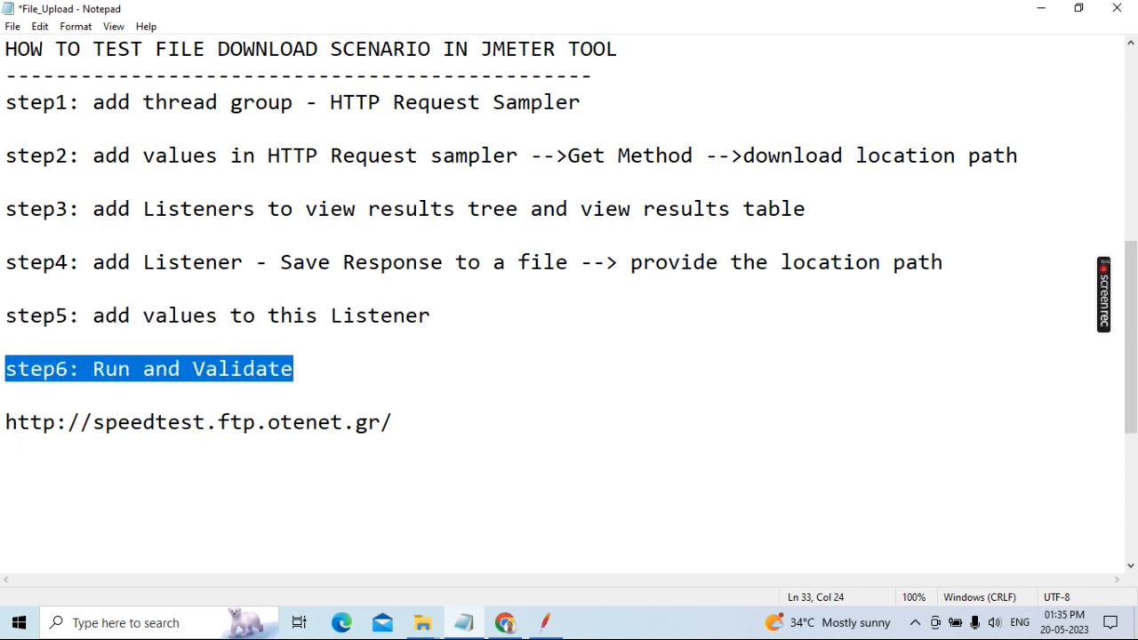
# Step: Highlight the speedtest.ftp.otenet.gr URL in the notes, and switch to Chrome to select the same address on the Speed Test page
pyautogui.moveTo(5, 423); pyautogui.dragTo(412, 427)
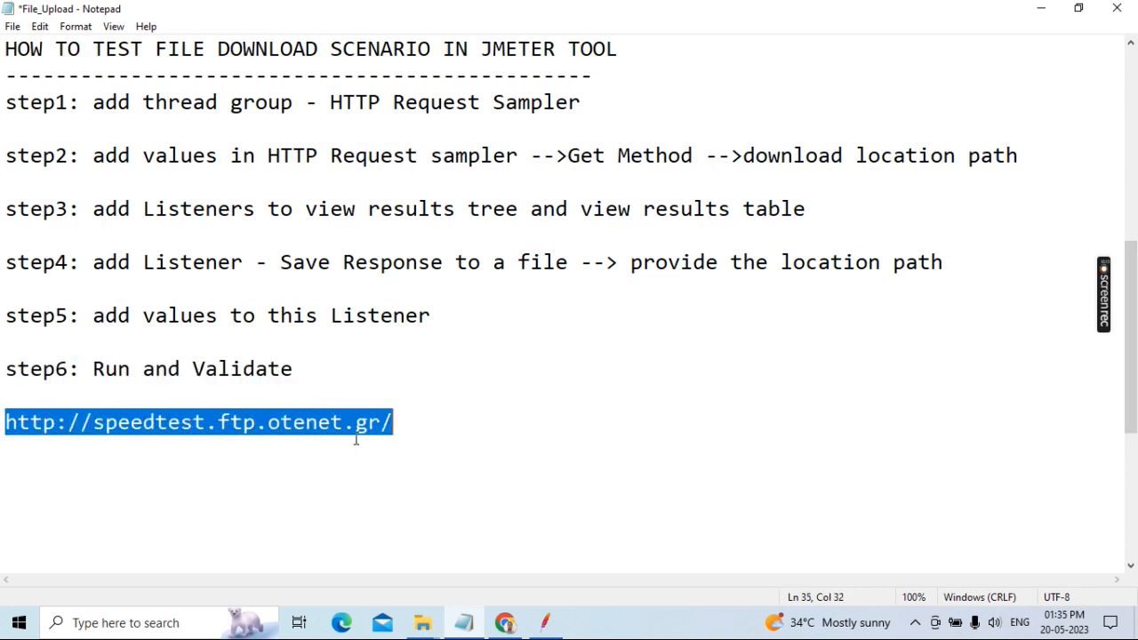
pyautogui.click(510, 624)
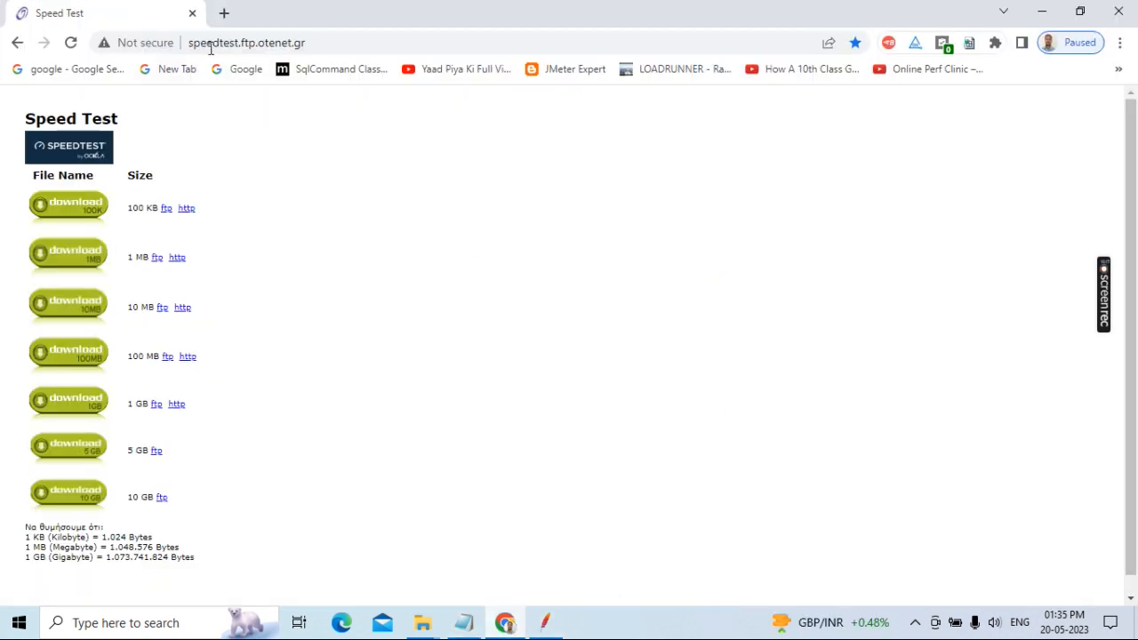
pyautogui.click(312, 33)
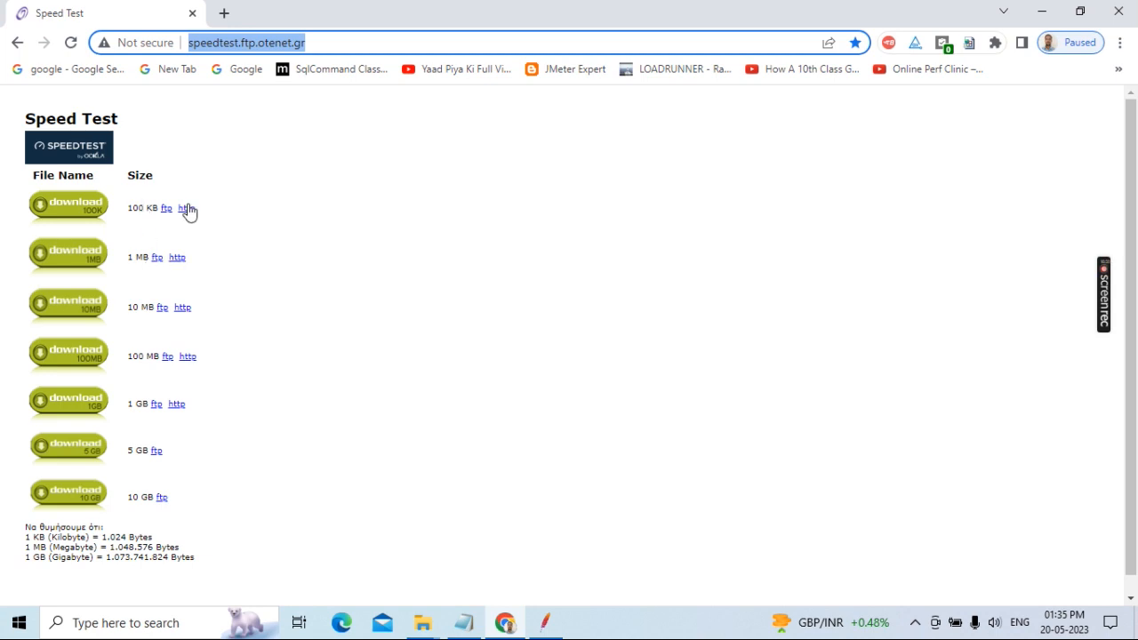
# Step: Return to JMeter, review the Test Plan, Thread Group and HTTP Request, and disable "Don't add number to prefix" in Save Responses to a file
pyautogui.click(545, 622)
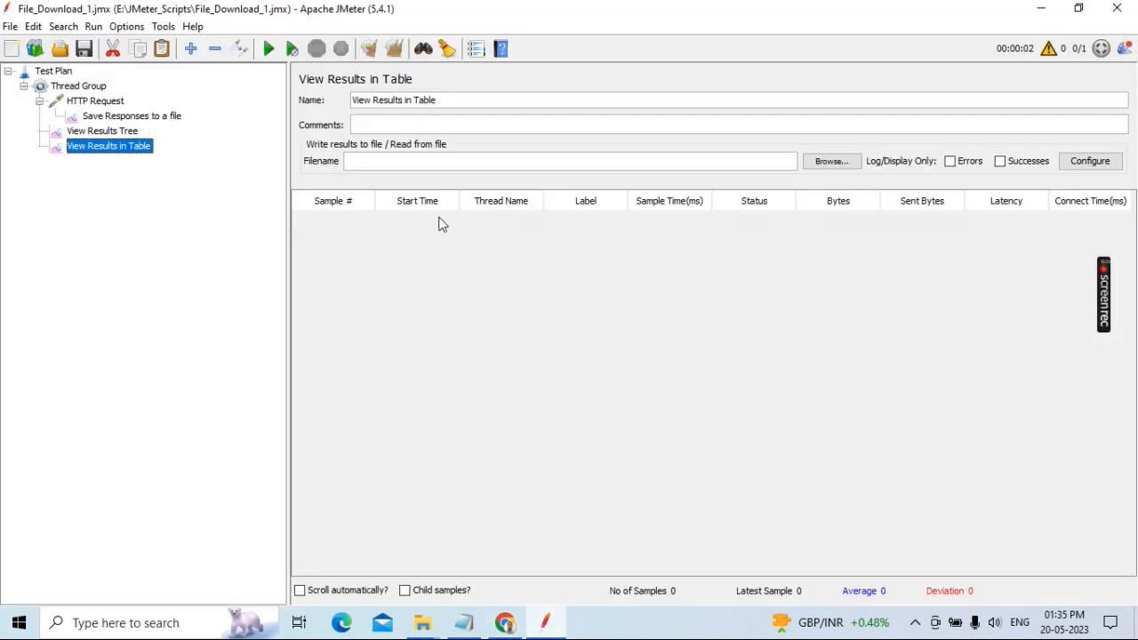
pyautogui.click(64, 75)
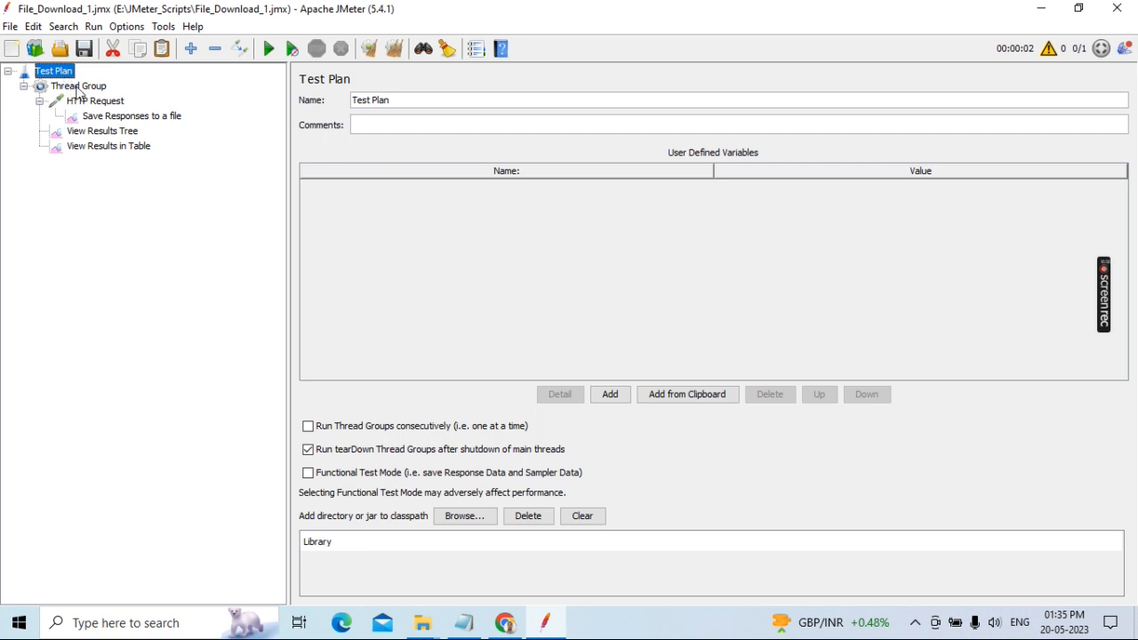
pyautogui.click(78, 89)
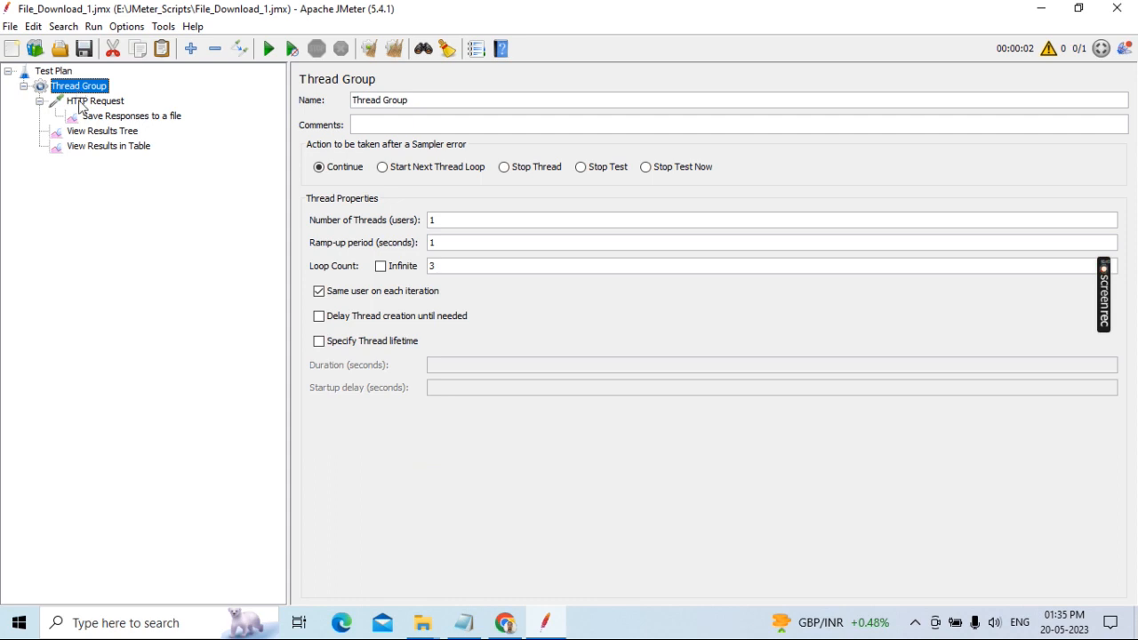
pyautogui.click(80, 105)
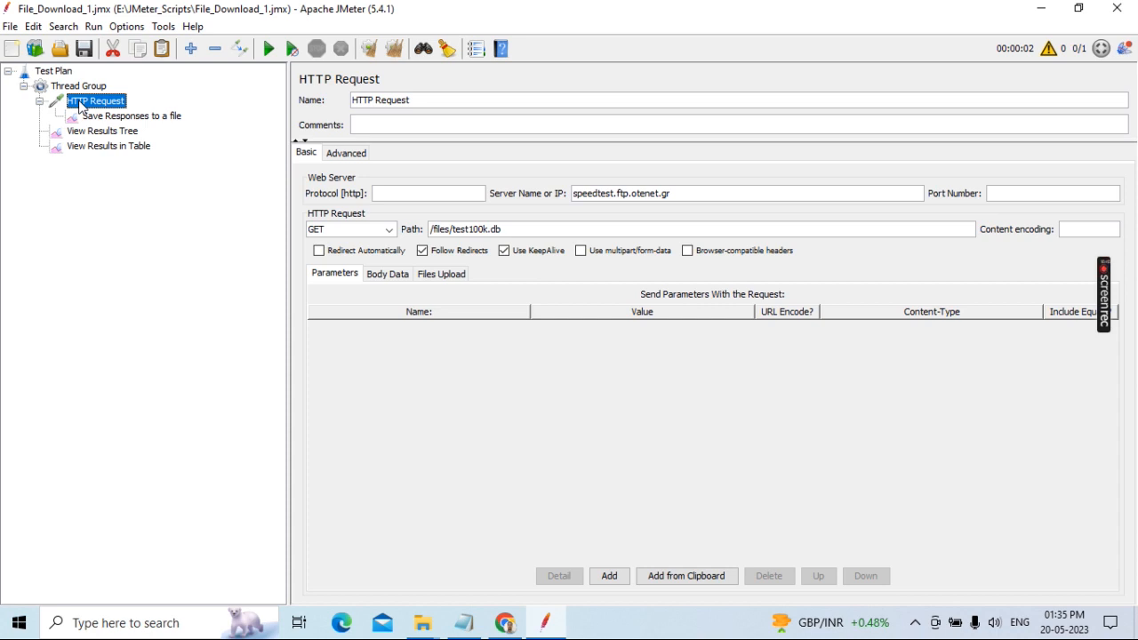
pyautogui.click(148, 119)
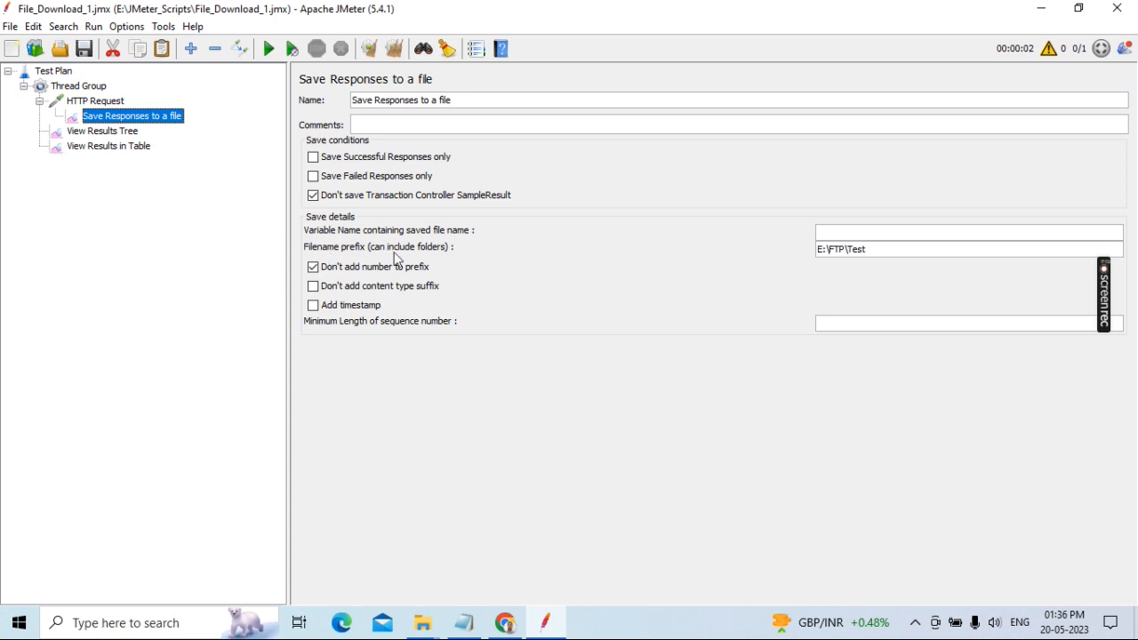
pyautogui.click(327, 272)
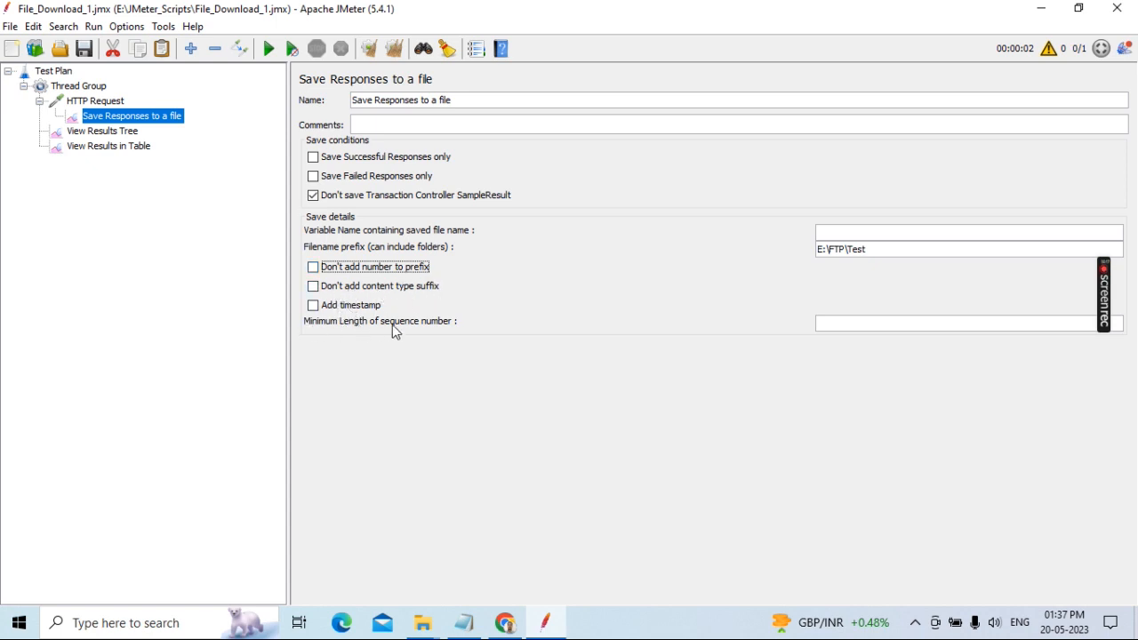
# Step: Review both results listeners and the Thread Group, and switch to the FTP folder in File Explorer to check its contents
pyautogui.click(119, 133)
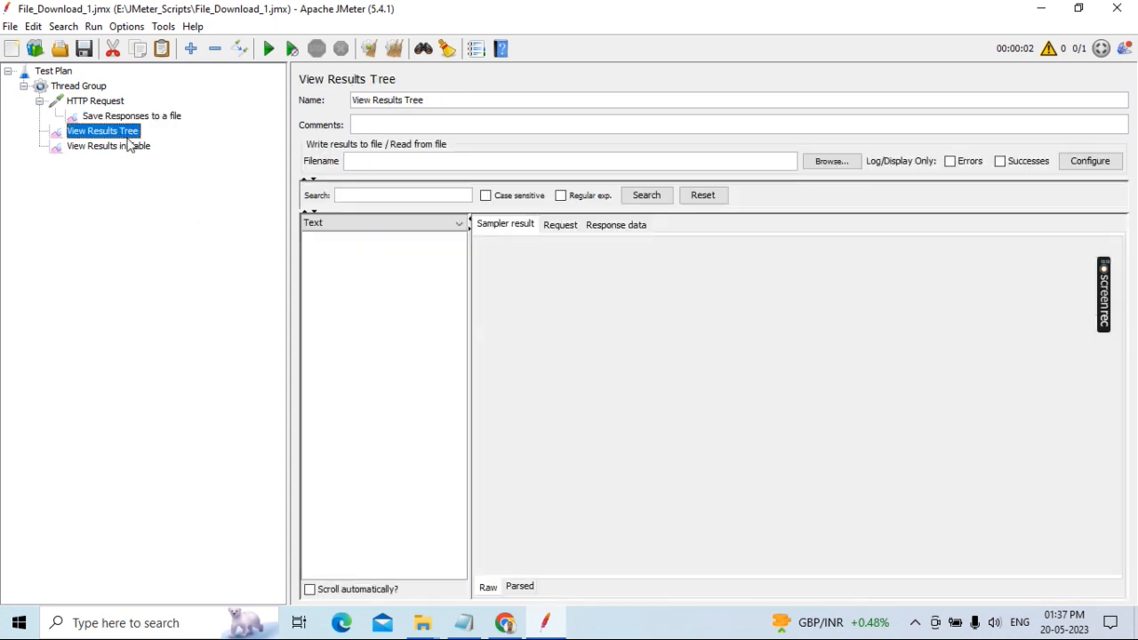
pyautogui.click(139, 146)
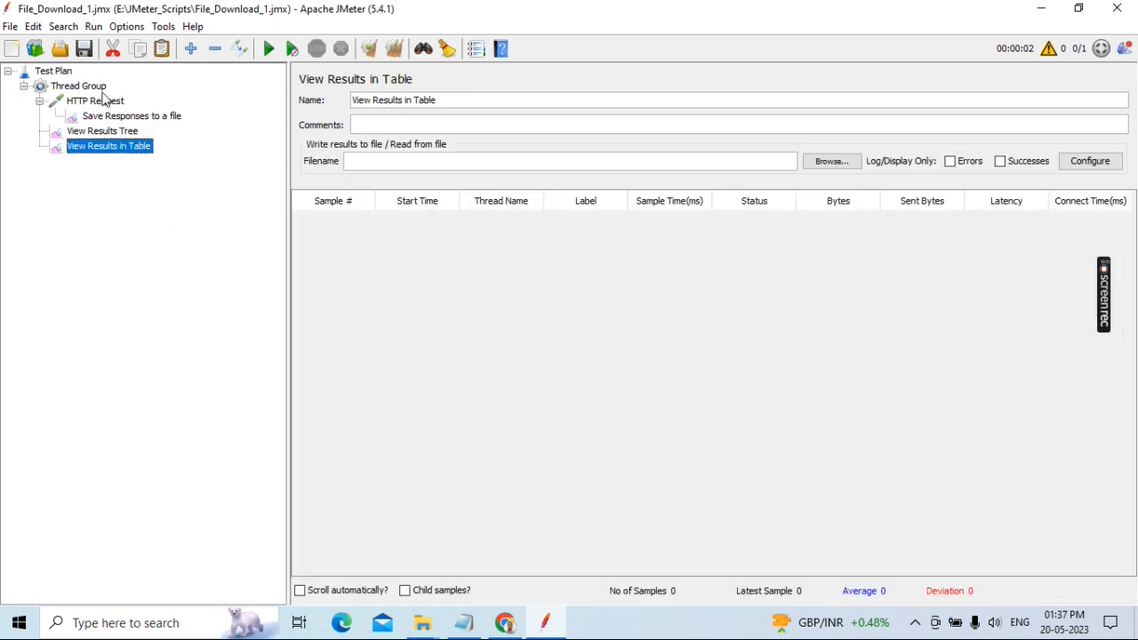
pyautogui.click(100, 89)
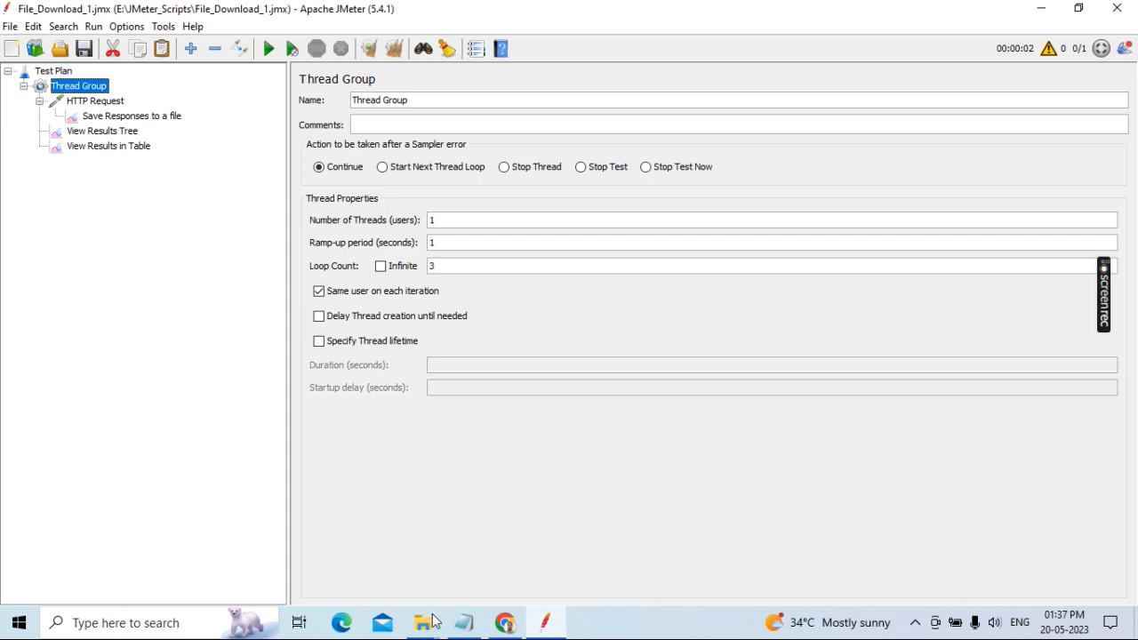
pyautogui.moveTo(433, 622)
pyautogui.click(383, 549)
# Step: Return to JMeter, run the test plan with View Results Tree open and examine the sampler results of all three HTTP Requests
pyautogui.click(546, 624)
pyautogui.click(103, 130)
pyautogui.click(269, 48)
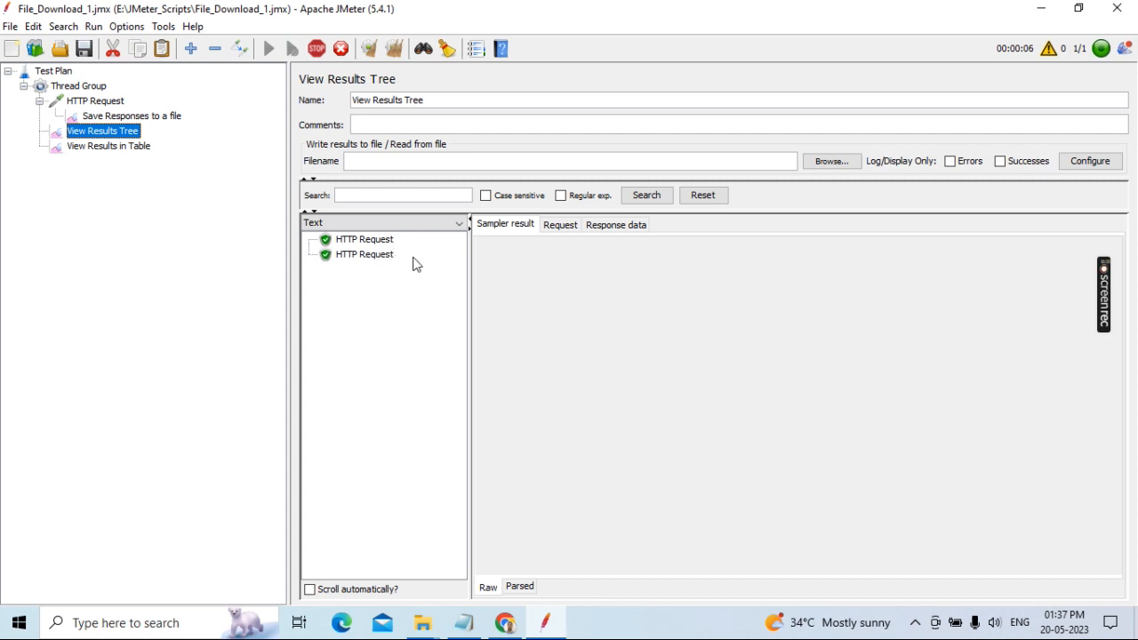
pyautogui.click(383, 245)
pyautogui.click(372, 256)
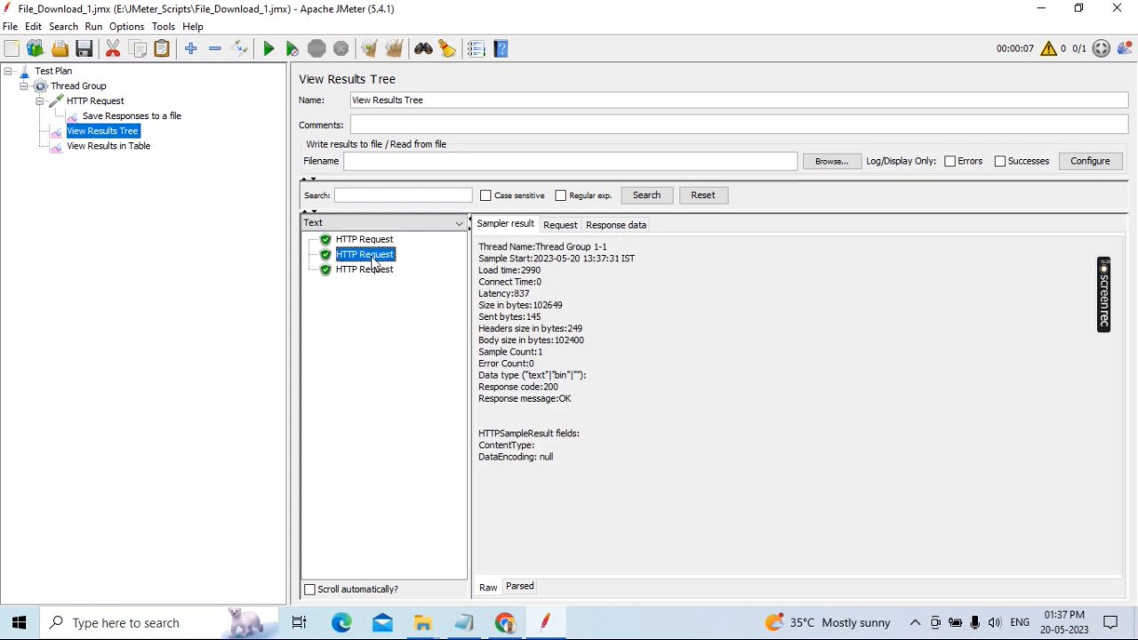
pyautogui.click(372, 270)
# Step: Switch to the FTP folder in File Explorer and check the downloaded files Test1.unknown, Test2.unknown and Test3.unknown
pyautogui.moveTo(424, 623)
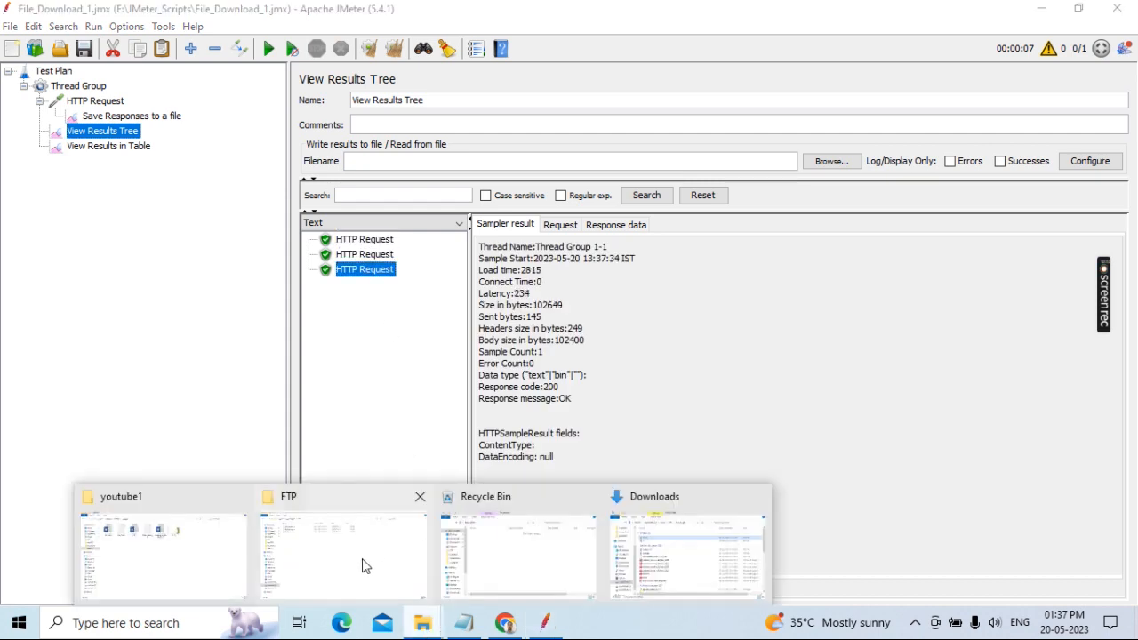
pyautogui.click(363, 563)
pyautogui.click(213, 108)
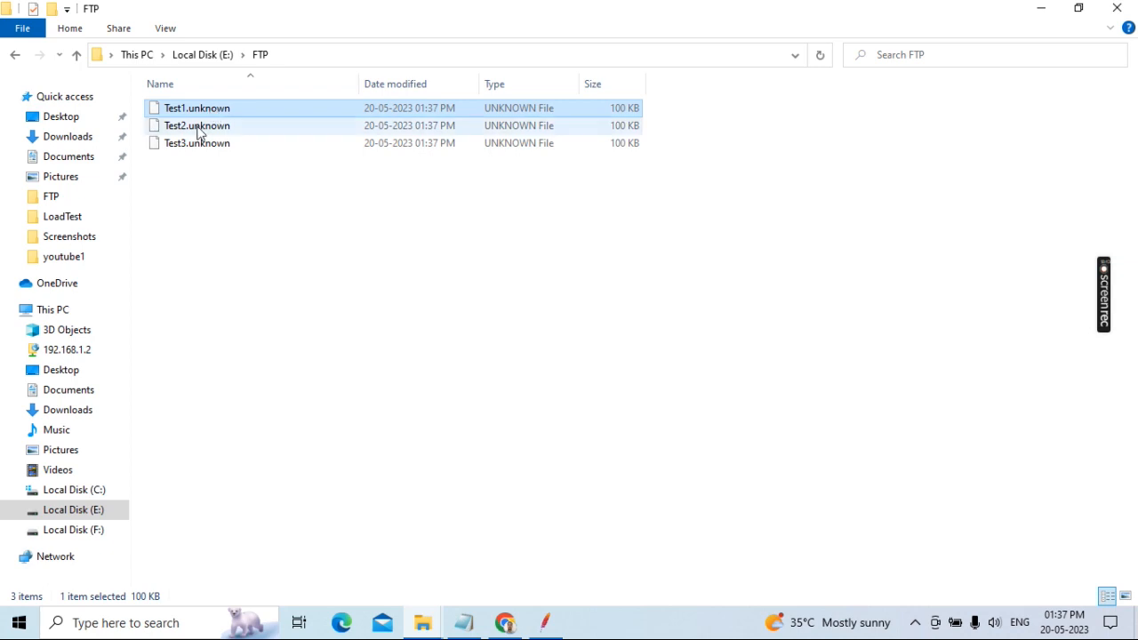
pyautogui.click(190, 129)
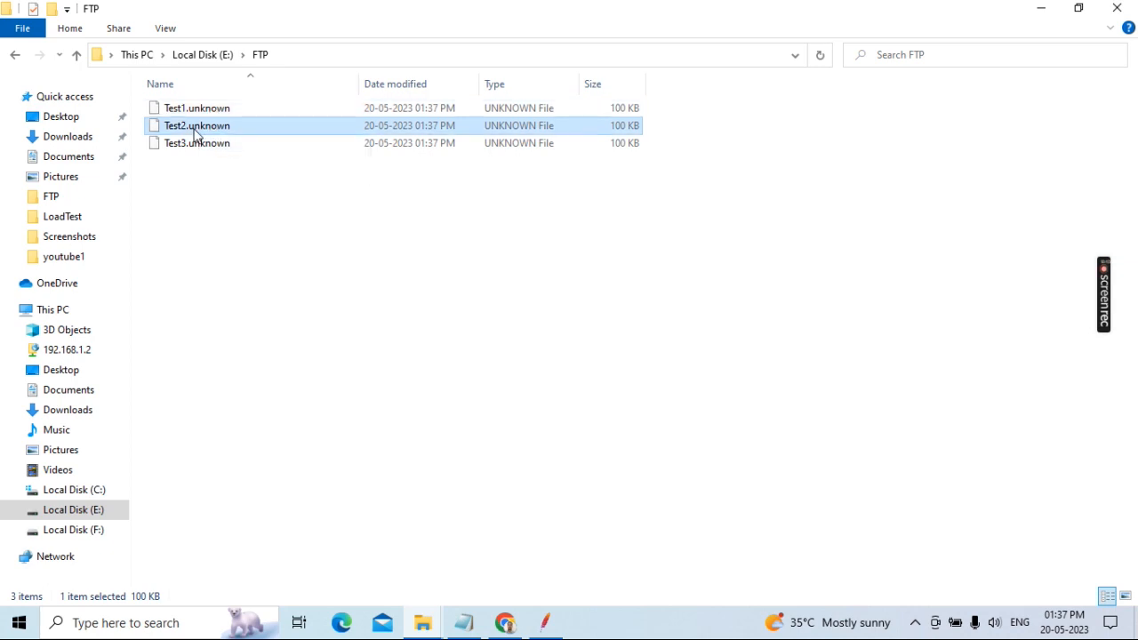
pyautogui.click(187, 145)
pyautogui.click(286, 283)
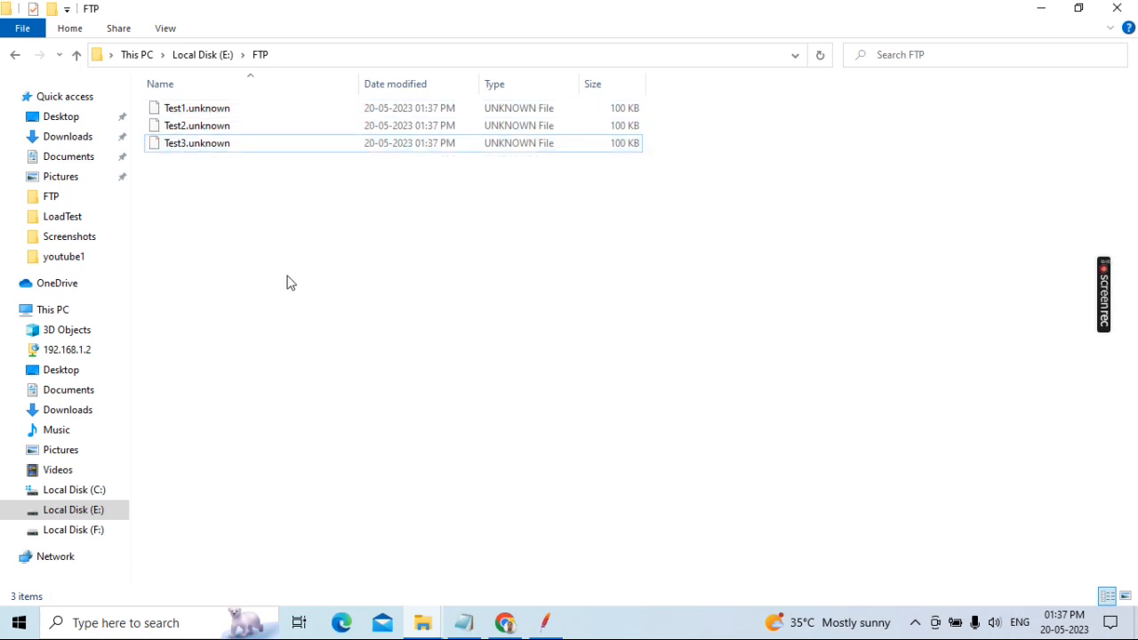
# Step: Return to JMeter, clear all results and switch back to the File_Upload notes in Notepad
pyautogui.moveTo(551, 633)
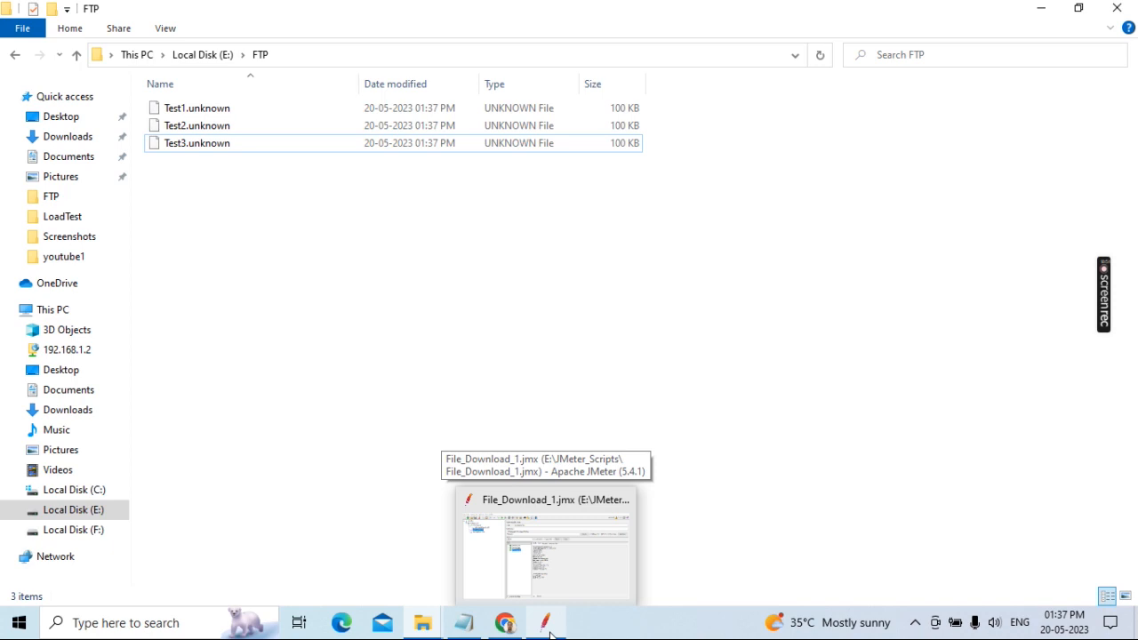
pyautogui.click(551, 633)
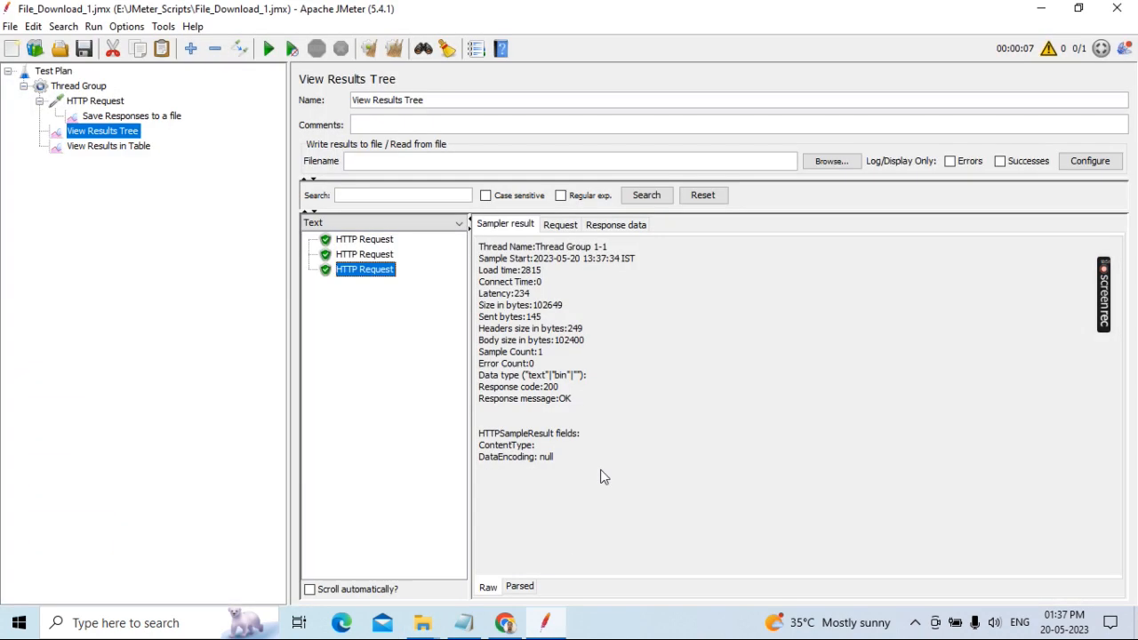
pyautogui.click(395, 48)
pyautogui.click(463, 622)
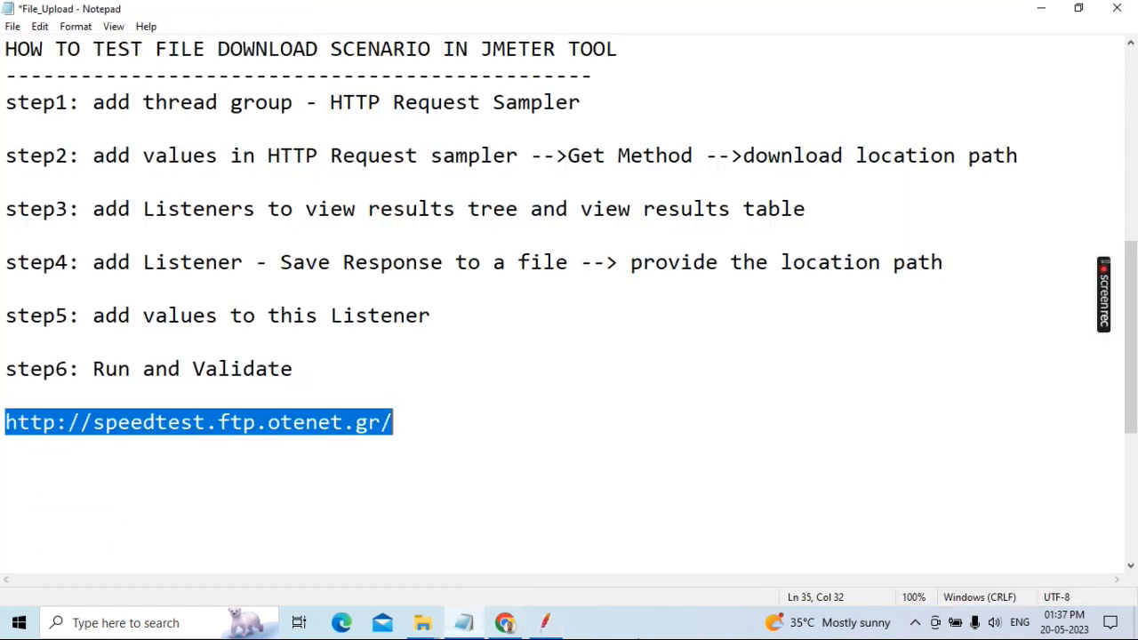